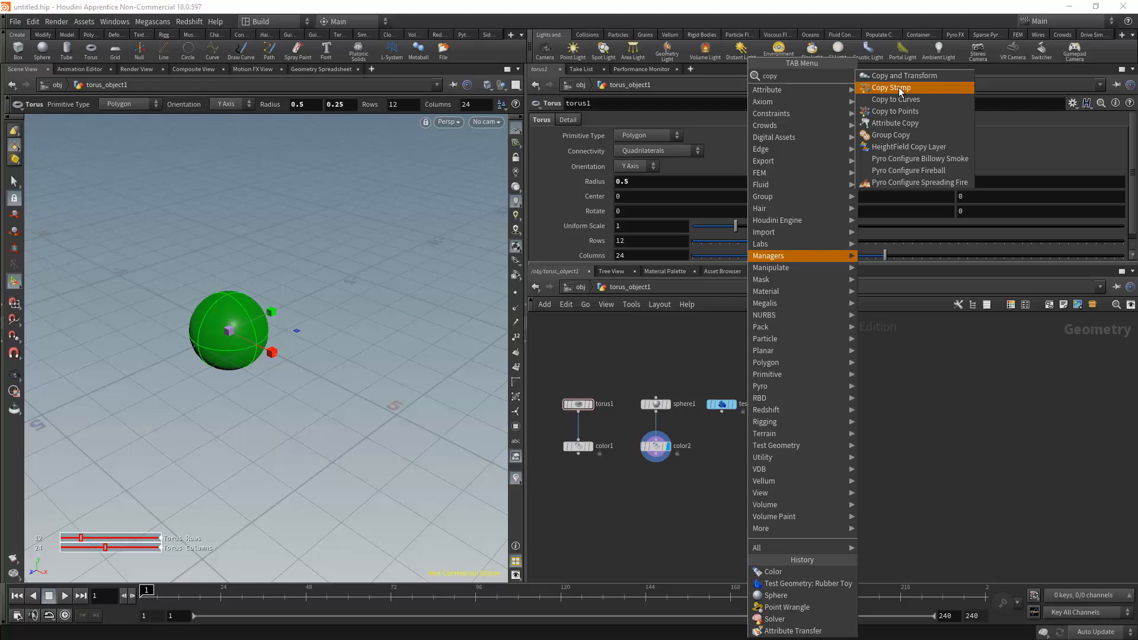
Step: Add a Copy Stamp node to the network and place it below the color2 node
{"action": "left_click", "coordinate": [900, 88]}
{"action": "left_click", "coordinate": [837, 467]}
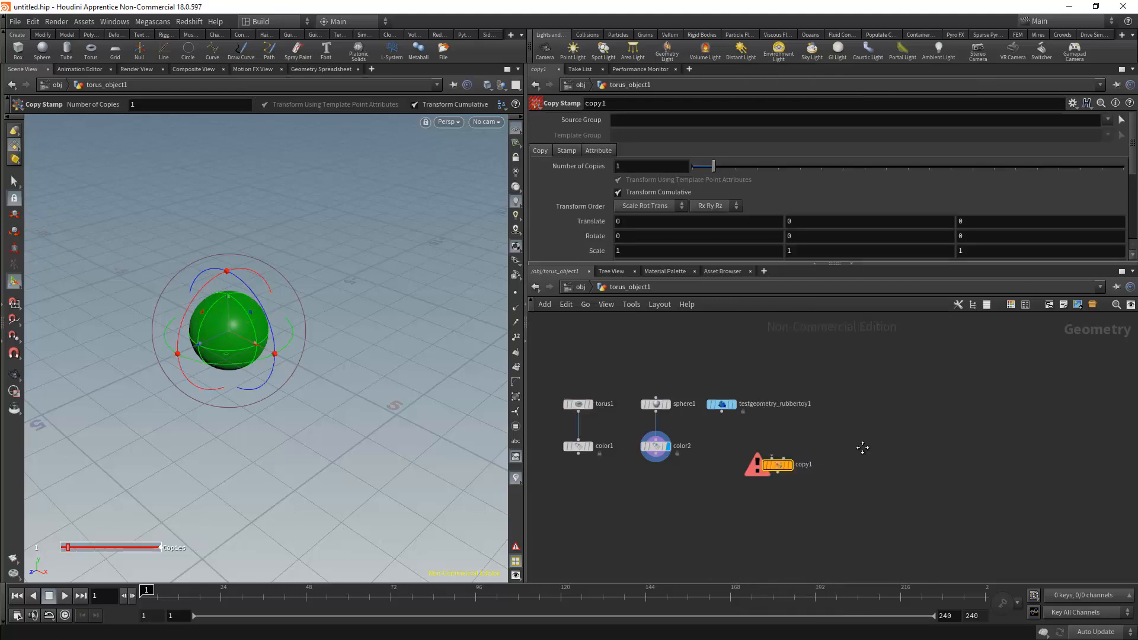
{"action": "scroll", "coordinate": [863, 447], "scroll_direction": "up", "scroll_amount": 5}
{"action": "middle_click_drag", "start_coordinate": [670, 404], "coordinate": [762, 435]}
{"action": "scroll", "coordinate": [927, 443], "scroll_direction": "down", "scroll_amount": 3}
{"action": "left_click_drag", "start_coordinate": [734, 473], "coordinate": [690, 490]}
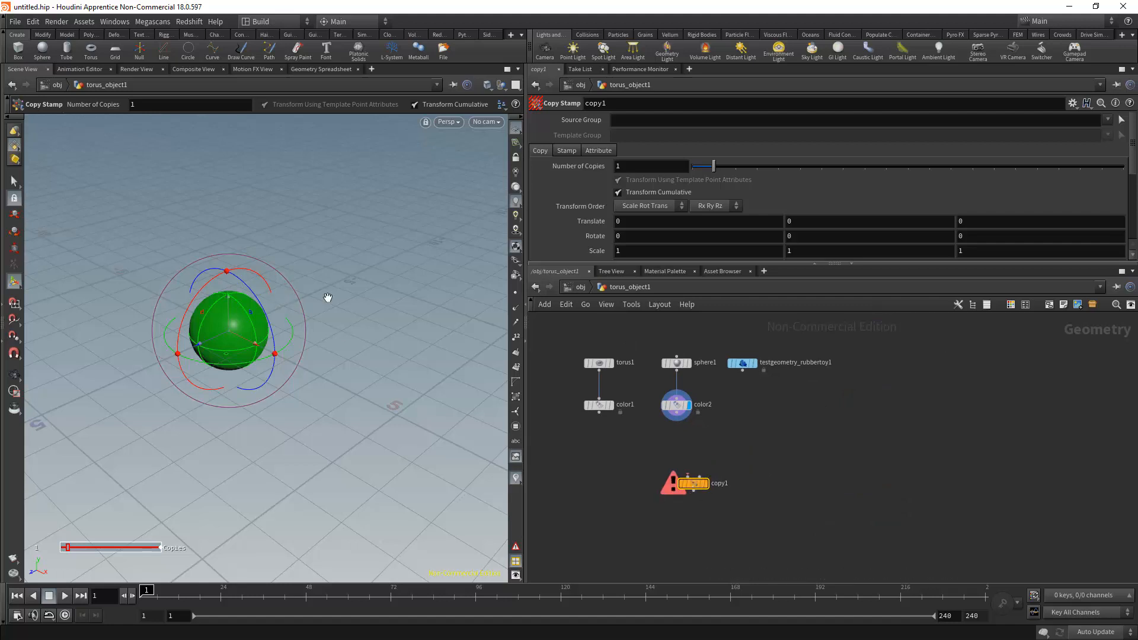
{"action": "scroll", "coordinate": [325, 297], "scroll_direction": "down", "scroll_amount": 3}
{"action": "scroll", "coordinate": [727, 464], "scroll_direction": "up", "scroll_amount": 3}
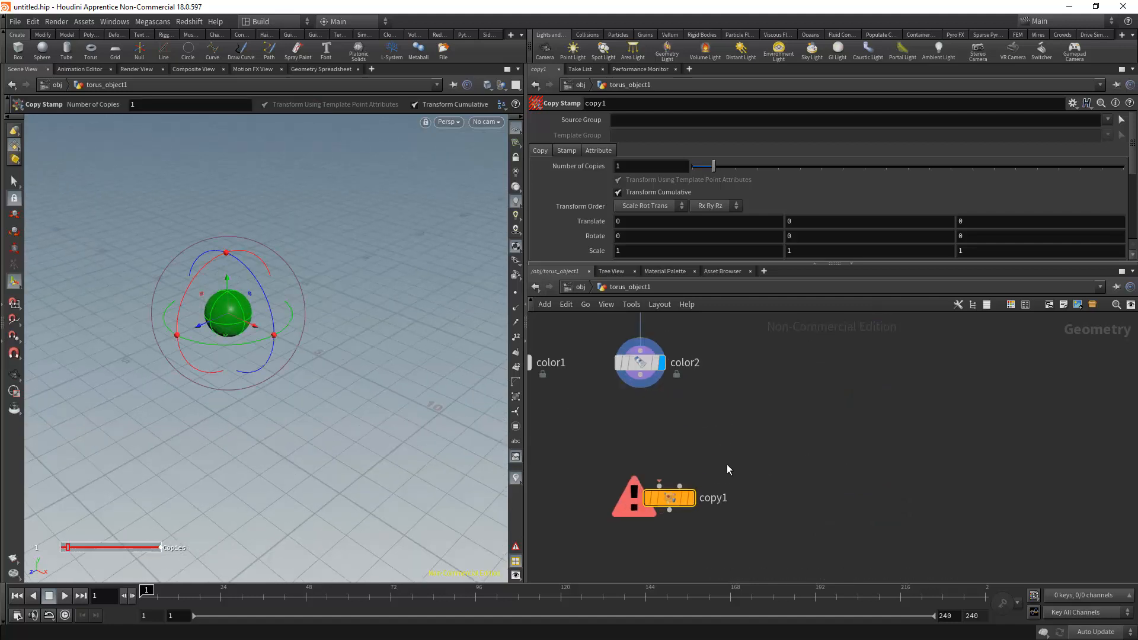
Step: Add a Grid node, connect it to the Copy Stamp's second input and display the grid in the viewport
{"action": "key", "text": "Tab"}
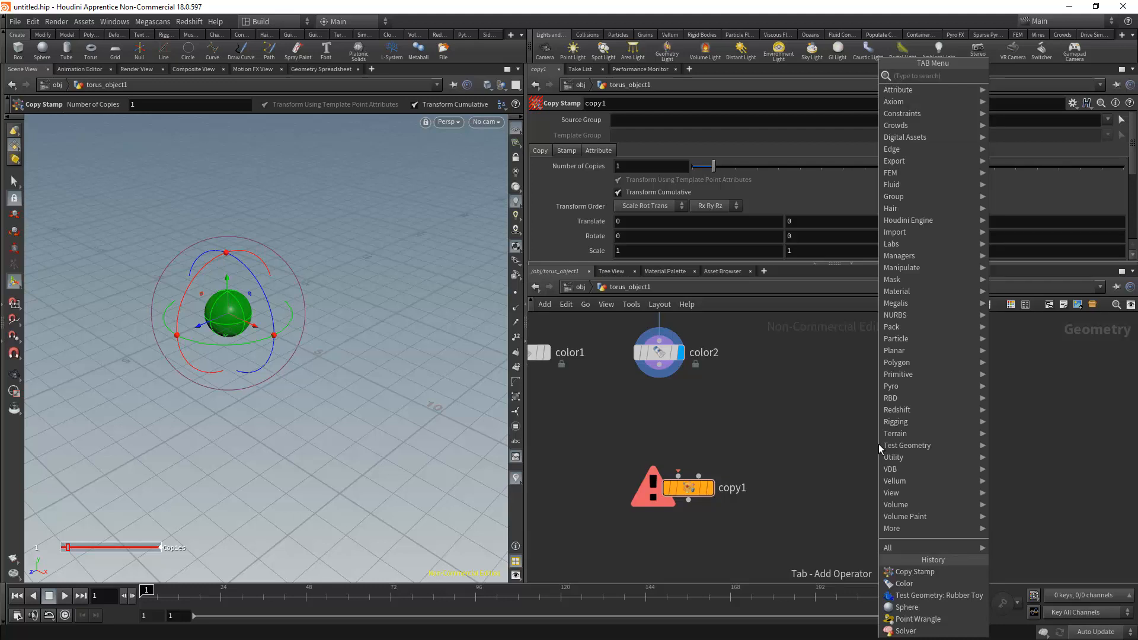
{"action": "type", "text": "gr"}
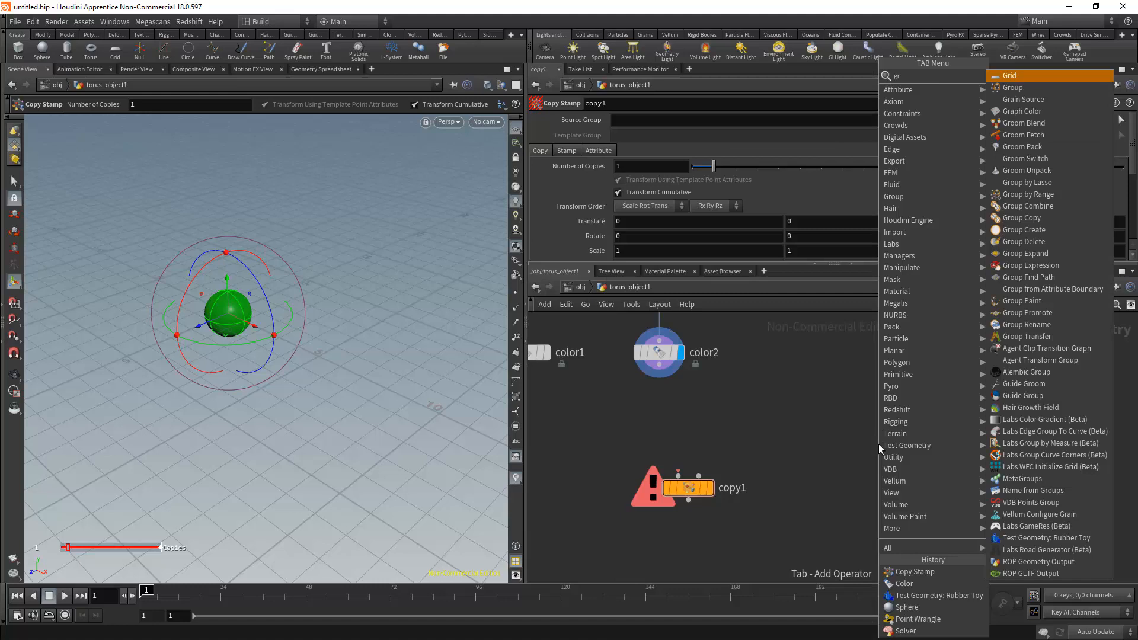
{"action": "left_click", "coordinate": [999, 77]}
{"action": "left_click", "coordinate": [813, 398]}
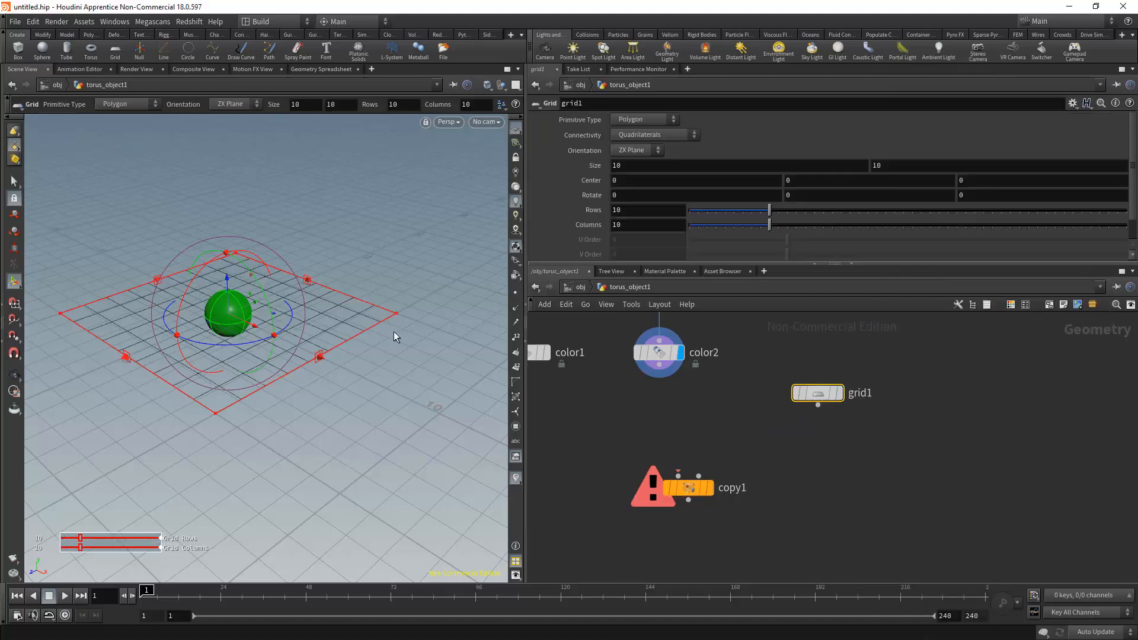
{"action": "left_click_drag", "start_coordinate": [698, 476], "coordinate": [818, 406]}
{"action": "middle_click_drag", "start_coordinate": [830, 465], "coordinate": [880, 442]}
{"action": "left_click", "coordinate": [889, 371]}
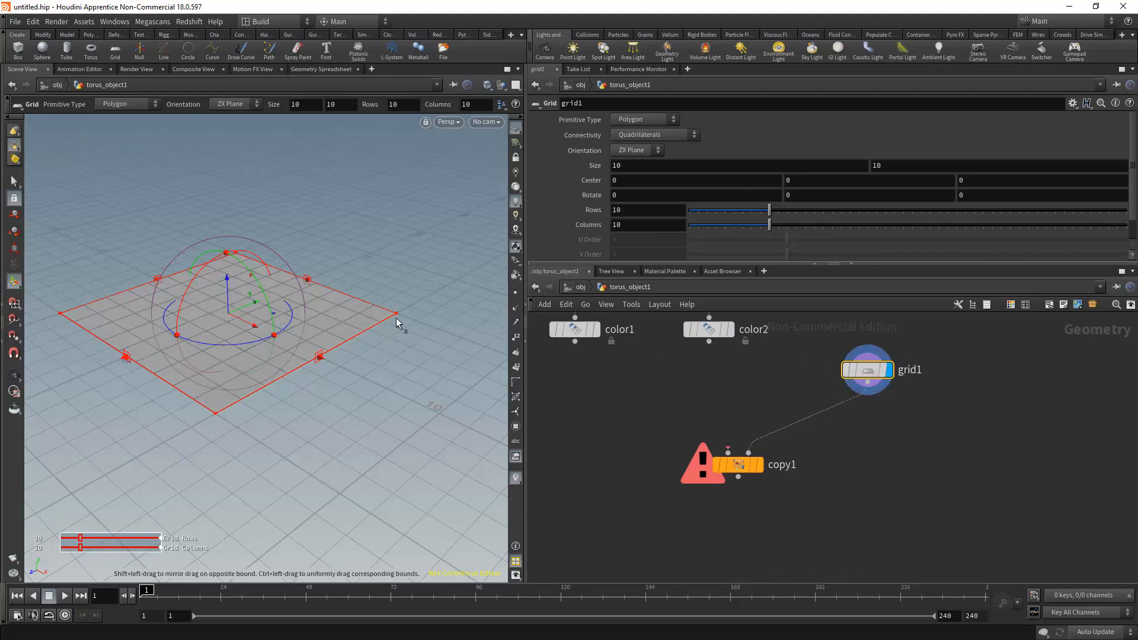
Step: Connect color2 to the Copy Stamp's first input and display the copied spheres
{"action": "middle_click_drag", "start_coordinate": [675, 410], "coordinate": [722, 450]}
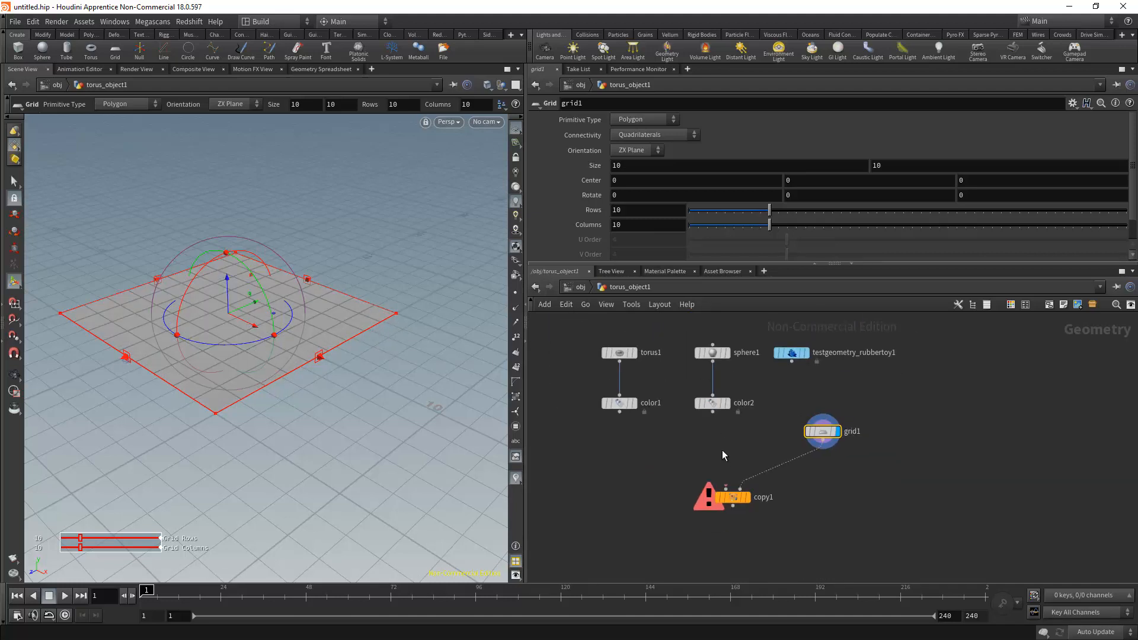
{"action": "left_click_drag", "start_coordinate": [707, 396], "coordinate": [727, 507]}
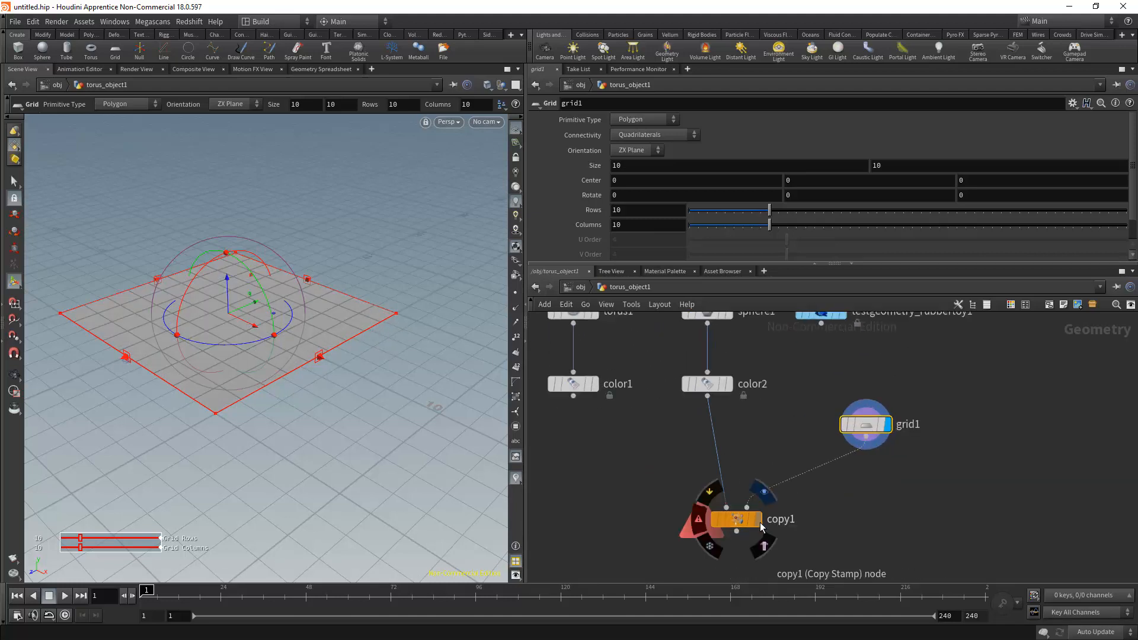
{"action": "left_click", "coordinate": [758, 519]}
{"action": "key", "text": "Escape"}
{"action": "mouse_move", "coordinate": [200, 275]}
{"action": "left_mouse_down"}
{"action": "mouse_move", "coordinate": [279, 338]}
{"action": "mouse_move", "coordinate": [191, 287]}
{"action": "left_mouse_up"}
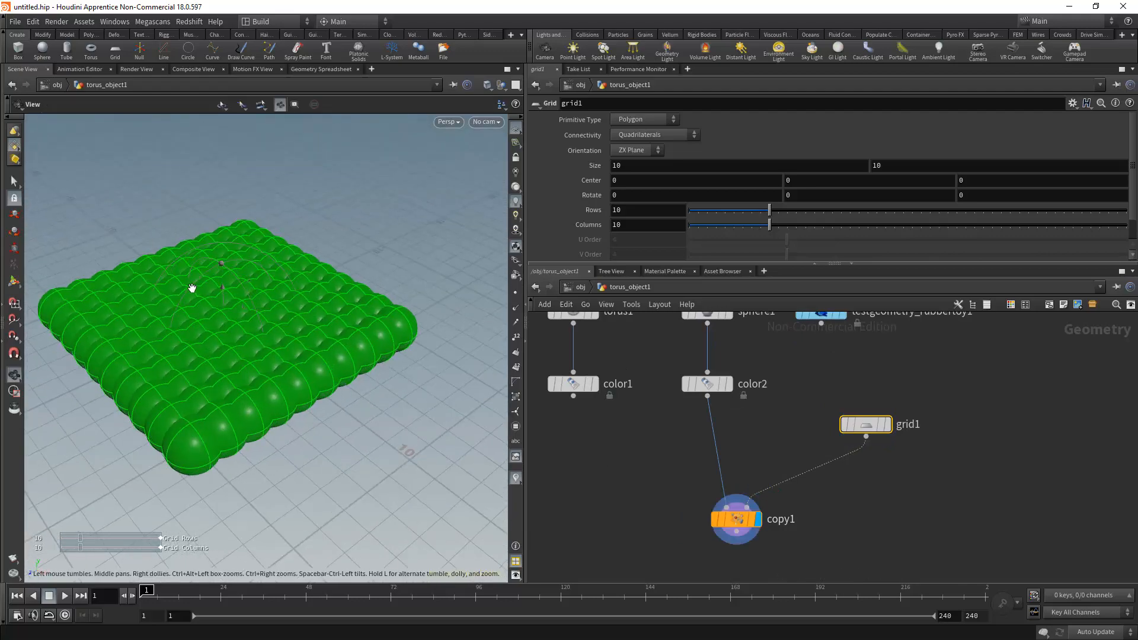
{"action": "right_click_drag", "start_coordinate": [191, 287], "coordinate": [242, 333]}
{"action": "left_click_drag", "start_coordinate": [241, 334], "coordinate": [426, 358], "text": "alt"}
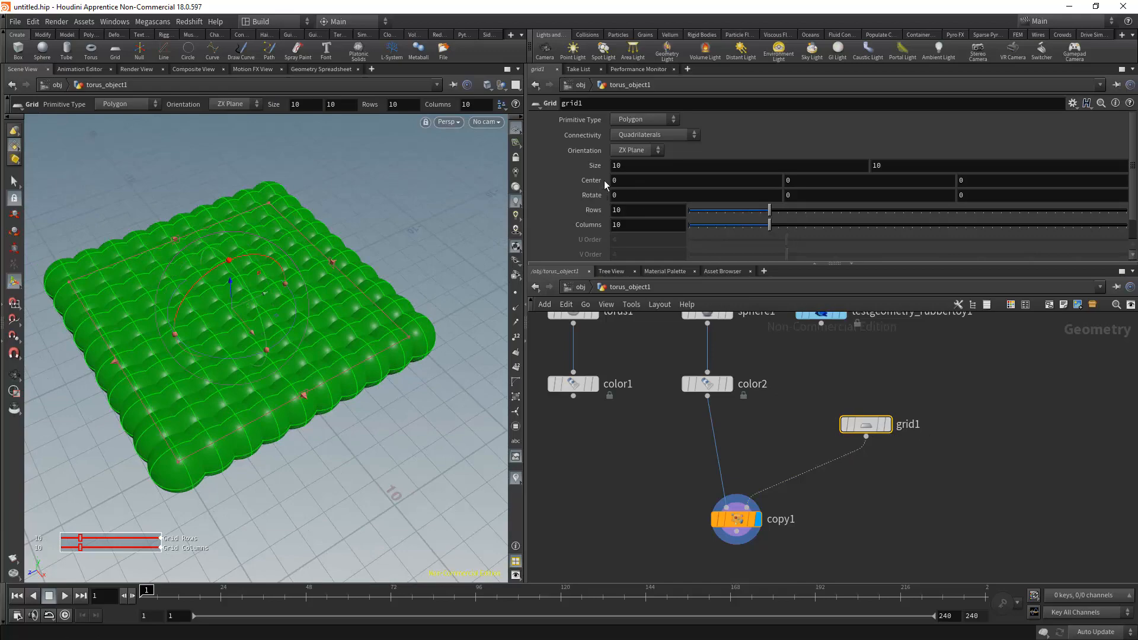
Step: Set the grid's size to 24.9 by 24.9 to spread the sphere copies apart
{"action": "middle_click_drag", "start_coordinate": [599, 166], "coordinate": [1137, 192]}
{"action": "right_click_drag", "start_coordinate": [316, 301], "coordinate": [137, 300], "text": "alt"}
{"action": "middle_click_drag", "start_coordinate": [226, 315], "coordinate": [154, 303], "text": "alt"}
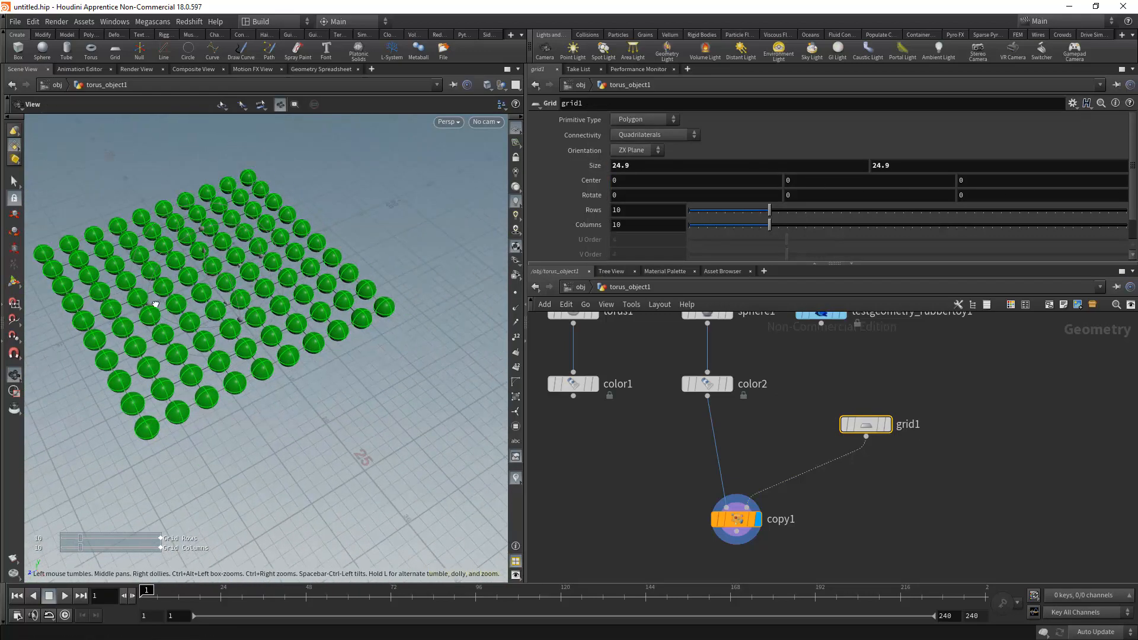
{"action": "left_click_drag", "start_coordinate": [155, 302], "coordinate": [129, 285], "text": "alt"}
{"action": "middle_click_drag", "start_coordinate": [130, 284], "coordinate": [172, 318], "text": "alt"}
{"action": "left_click_drag", "start_coordinate": [171, 319], "coordinate": [183, 340], "text": "alt"}
{"action": "right_click_drag", "start_coordinate": [183, 341], "coordinate": [228, 337], "text": "alt"}
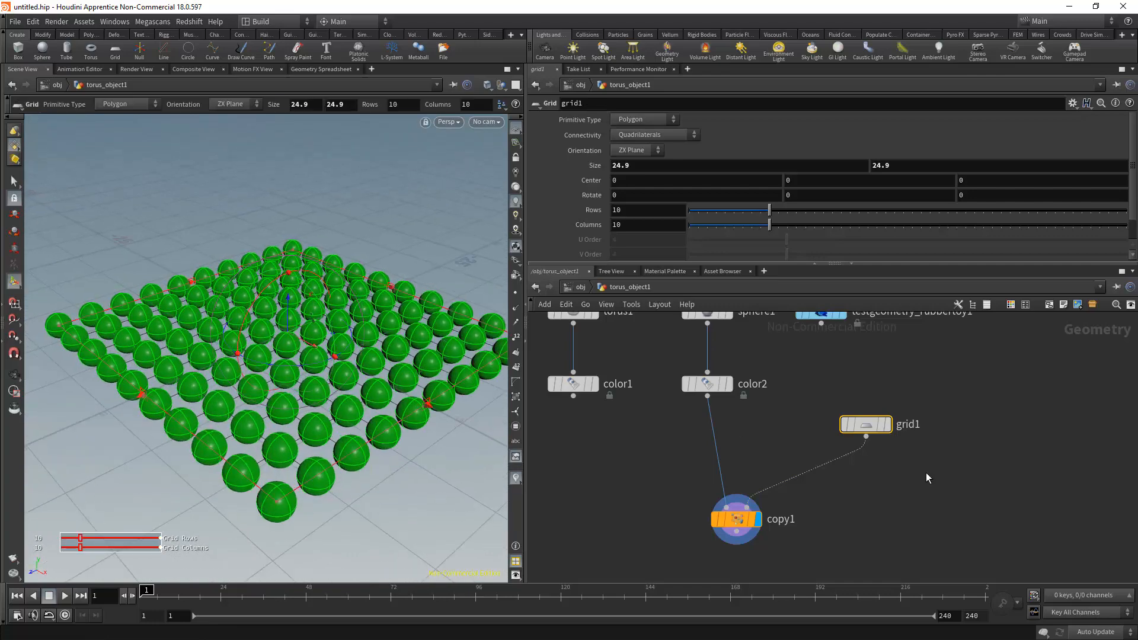
Step: Compare the bare grid with the Copy Stamp output to examine how spheres sit on the grid points
{"action": "left_click", "coordinate": [887, 425]}
{"action": "middle_click_drag", "start_coordinate": [466, 364], "coordinate": [289, 389], "text": "alt"}
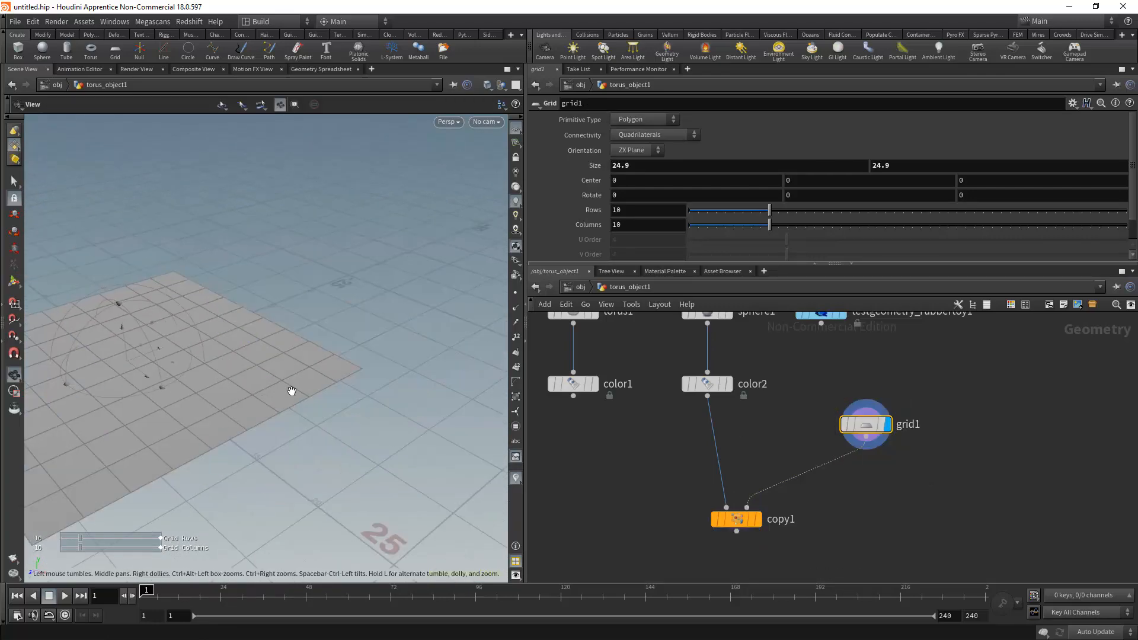
{"action": "right_click_drag", "start_coordinate": [289, 389], "coordinate": [448, 366], "text": "alt"}
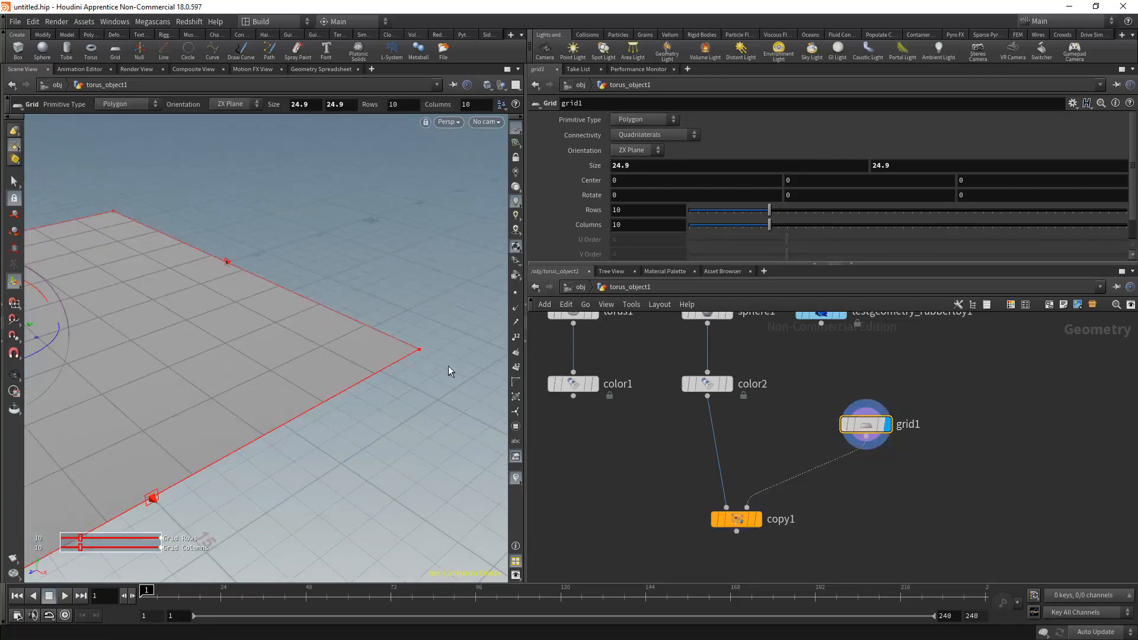
{"action": "left_click", "coordinate": [729, 384]}
{"action": "left_click", "coordinate": [758, 519]}
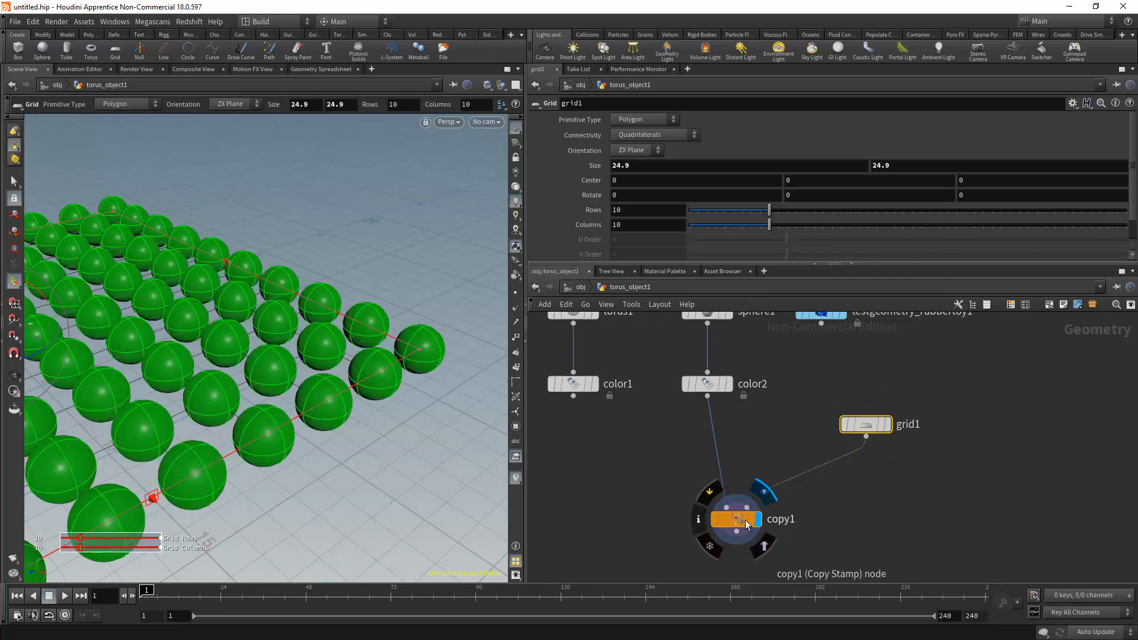
{"action": "left_click", "coordinate": [736, 519]}
{"action": "key", "text": "Escape"}
{"action": "middle_click_drag", "start_coordinate": [190, 364], "coordinate": [231, 332], "text": "alt"}
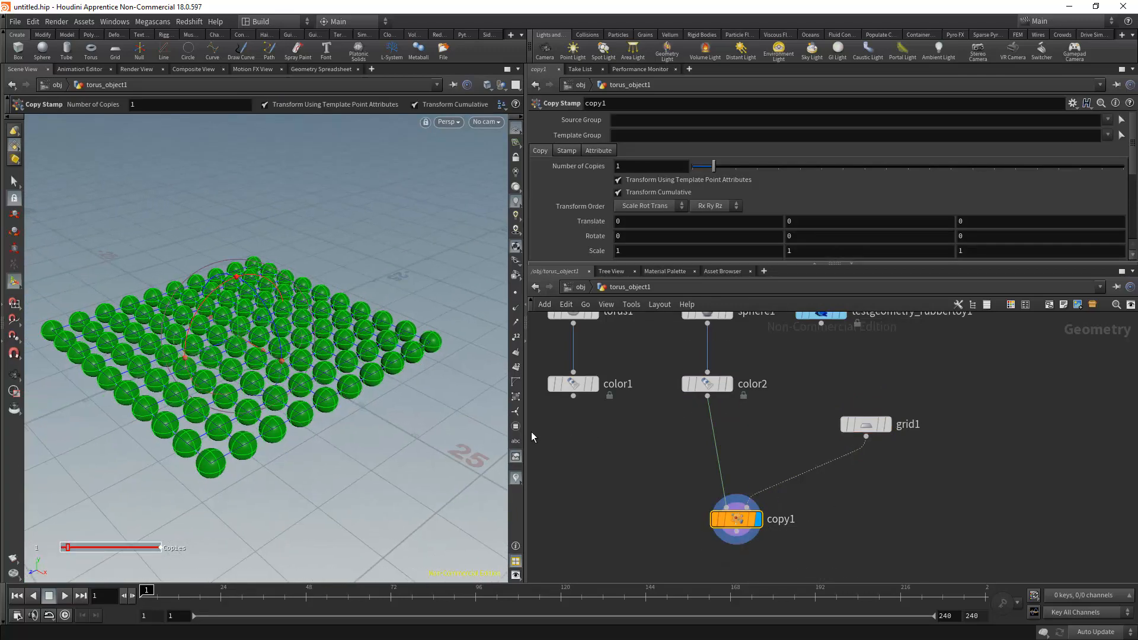
{"action": "left_click_drag", "start_coordinate": [526, 432], "coordinate": [608, 428]}
{"action": "left_click_drag", "start_coordinate": [401, 376], "coordinate": [331, 377]}
{"action": "key", "text": "Return"}
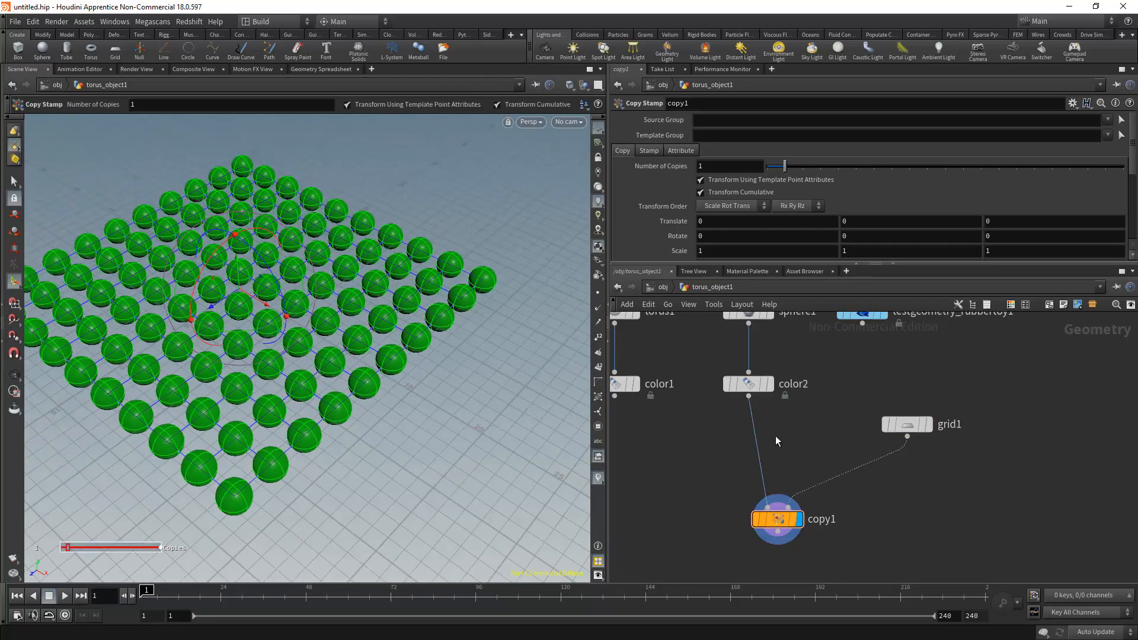
Step: Insert a Transform node between color2 and copy1
{"action": "key", "text": "Tab"}
{"action": "type", "text": "tra"}
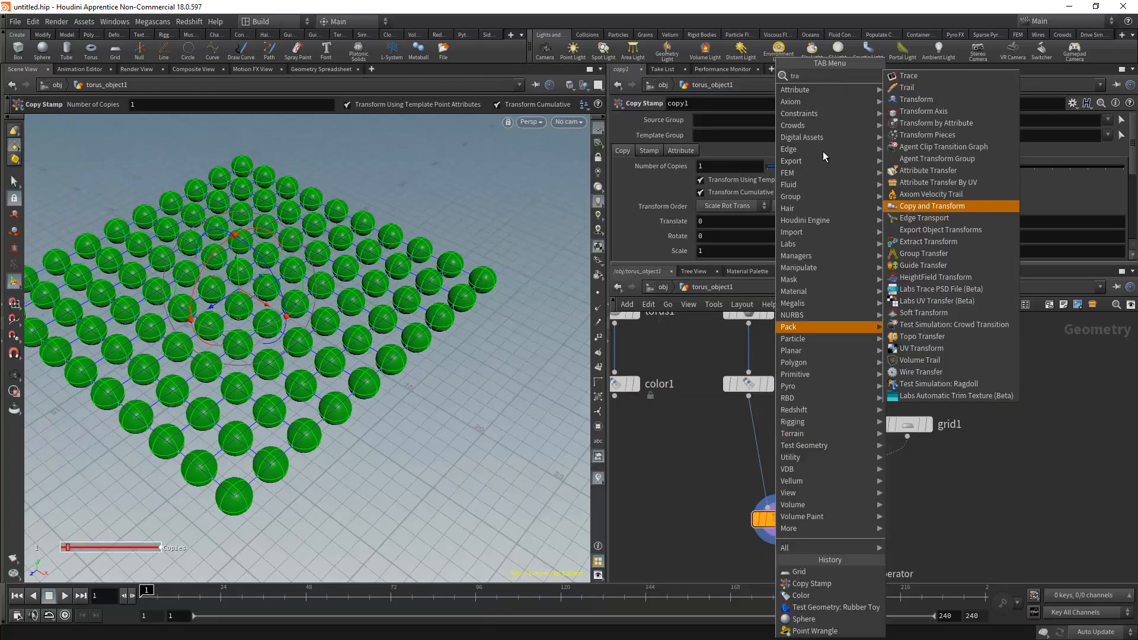
{"action": "left_click", "coordinate": [913, 99]}
{"action": "left_click", "coordinate": [768, 454]}
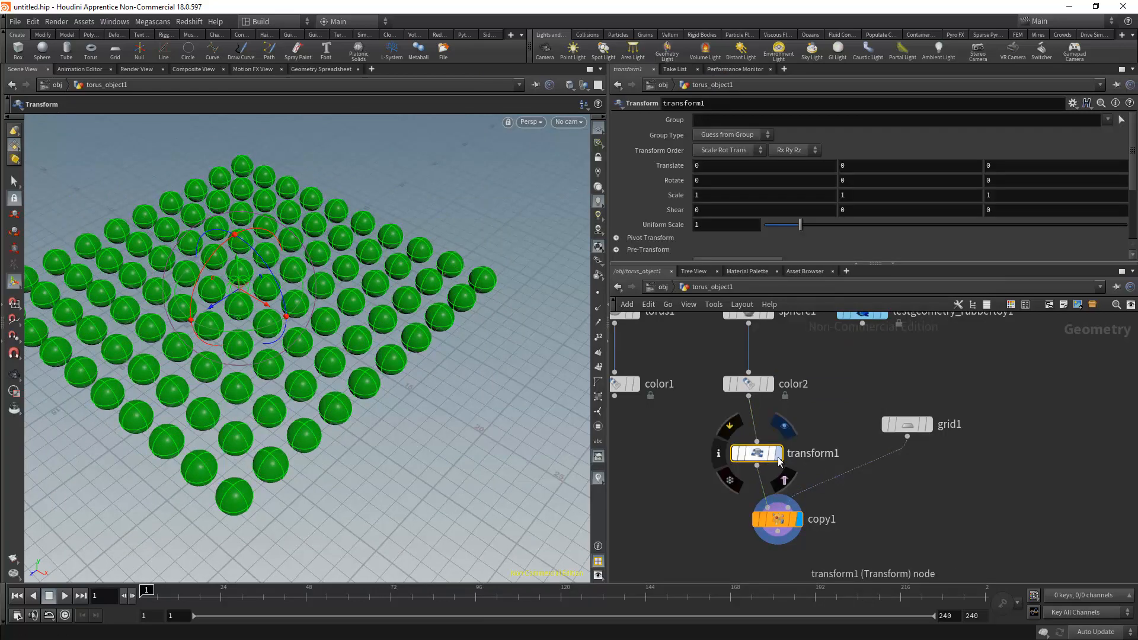
Step: Display the transformed sphere alone, set its uniform scale to 2.16 and display the copies with that scale
{"action": "left_click", "coordinate": [770, 454]}
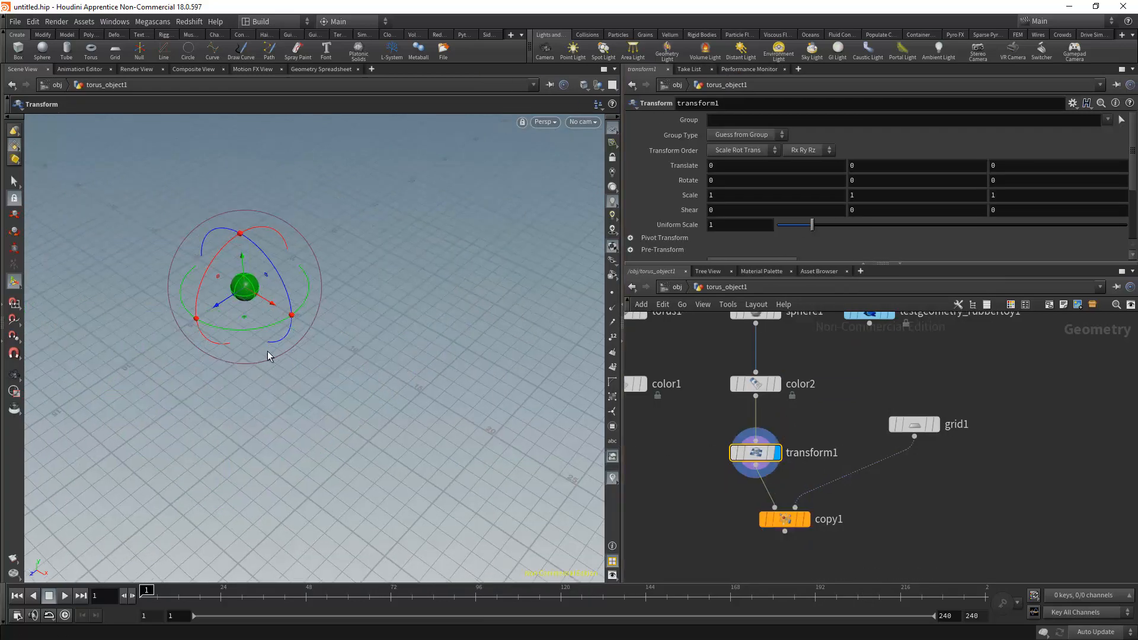
{"action": "left_click_drag", "start_coordinate": [812, 225], "coordinate": [852, 226]}
{"action": "left_click", "coordinate": [803, 519]}
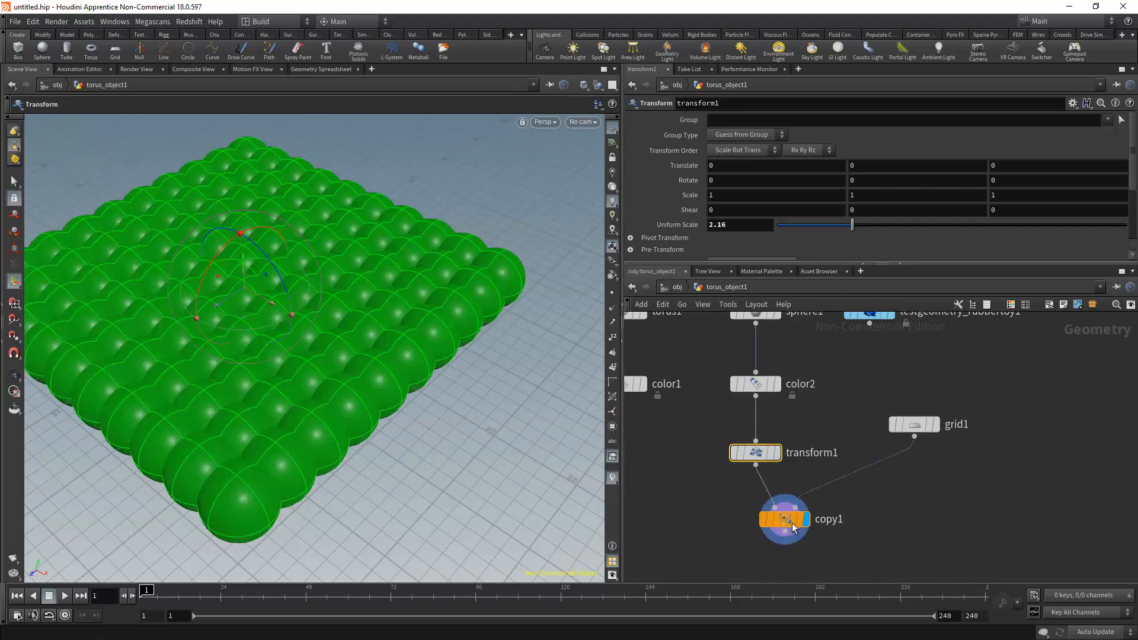
Step: Set the Transform node's uniform scale to 1.07
{"action": "left_click", "coordinate": [754, 450]}
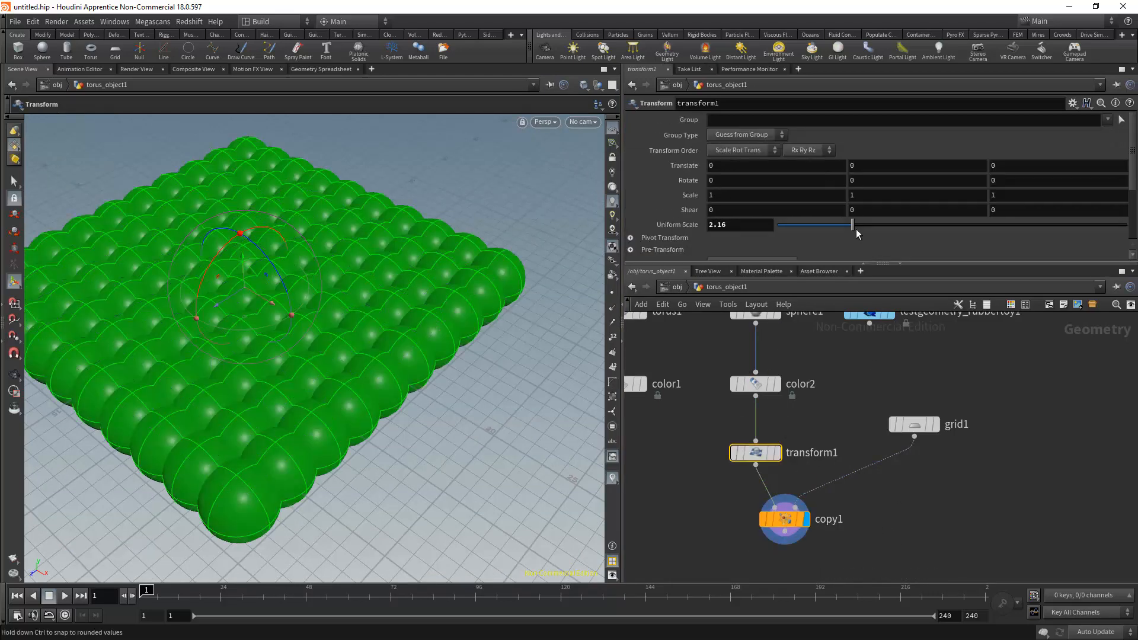
{"action": "left_click_drag", "start_coordinate": [852, 229], "coordinate": [811, 232]}
{"action": "left_click_drag", "start_coordinate": [410, 267], "coordinate": [313, 267], "text": "alt"}
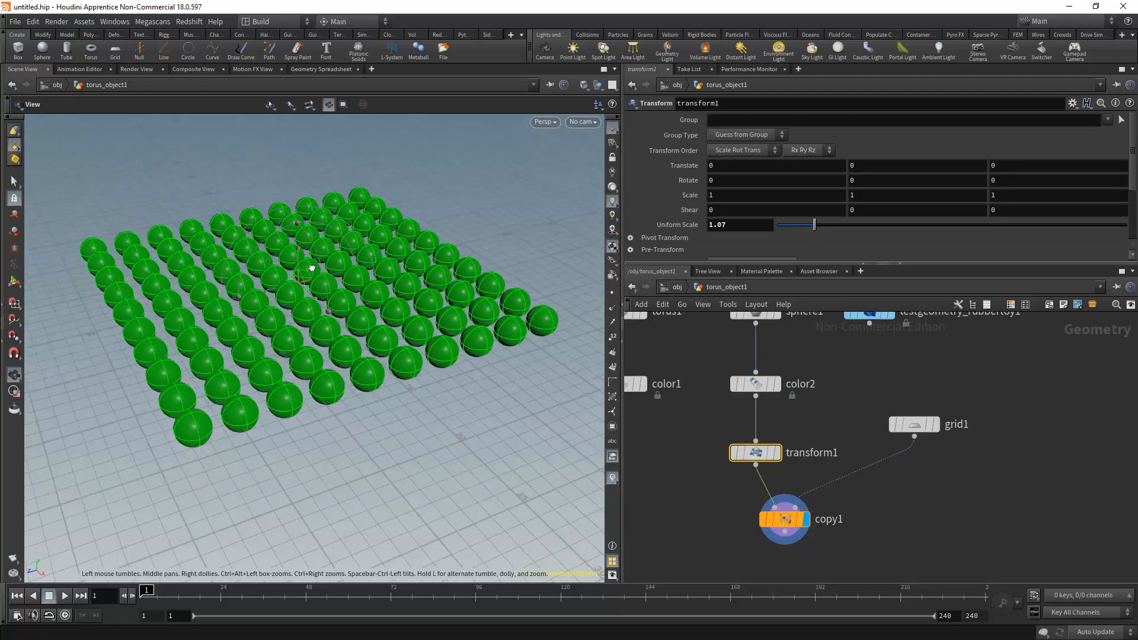
{"action": "right_click_drag", "start_coordinate": [312, 267], "coordinate": [452, 302], "text": "alt"}
{"action": "left_click_drag", "start_coordinate": [452, 303], "coordinate": [320, 361], "text": "alt"}
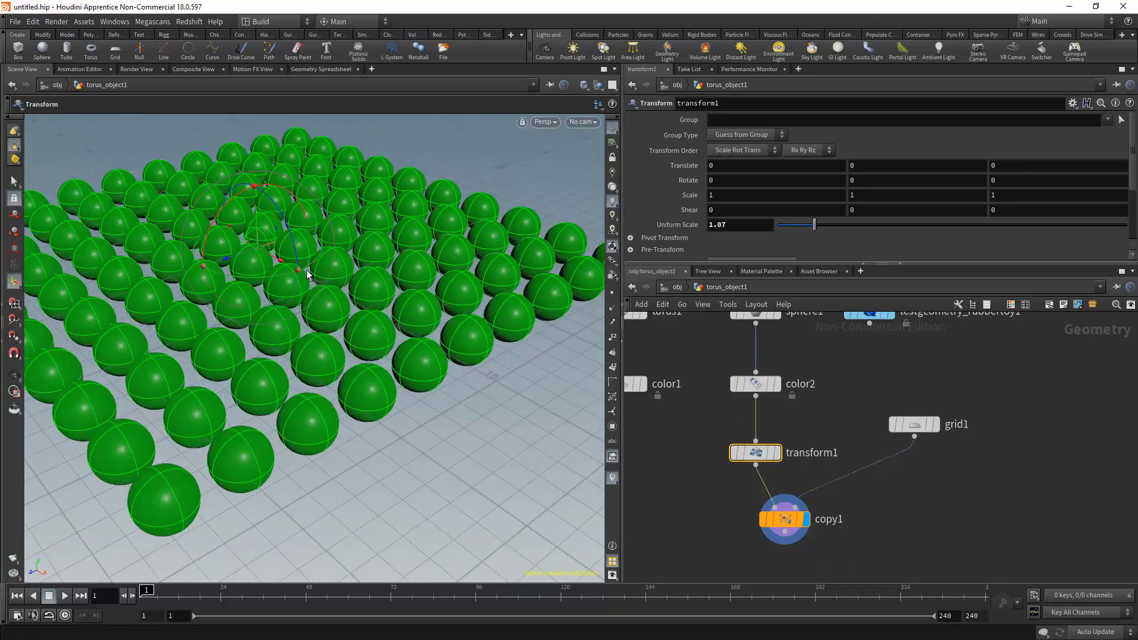
{"action": "left_click_drag", "start_coordinate": [309, 276], "coordinate": [437, 312], "text": "alt"}
{"action": "right_click_drag", "start_coordinate": [436, 312], "coordinate": [365, 308], "text": "alt"}
{"action": "key", "text": "t"}
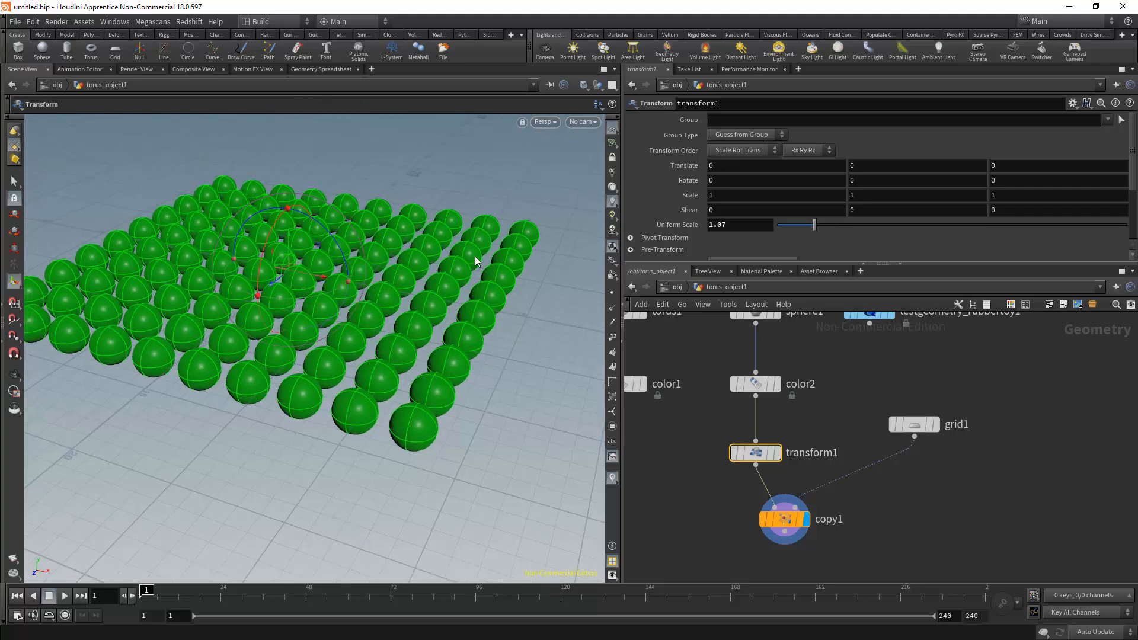
{"action": "left_click_drag", "start_coordinate": [443, 259], "coordinate": [302, 322], "text": "alt"}
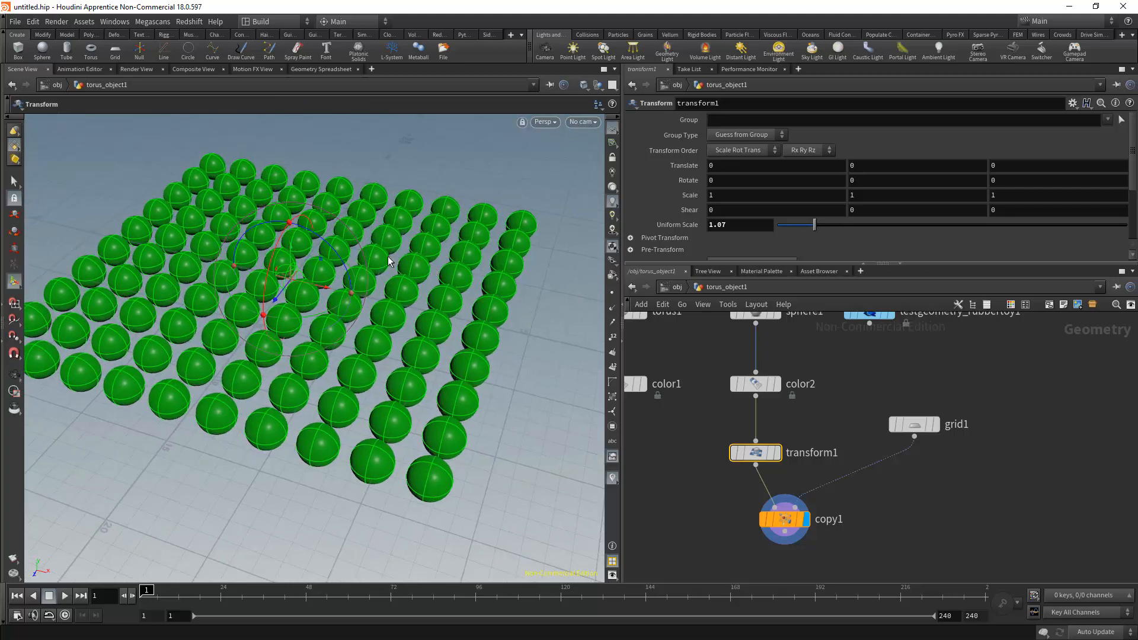
{"action": "left_click_drag", "start_coordinate": [449, 365], "coordinate": [395, 351], "text": "alt"}
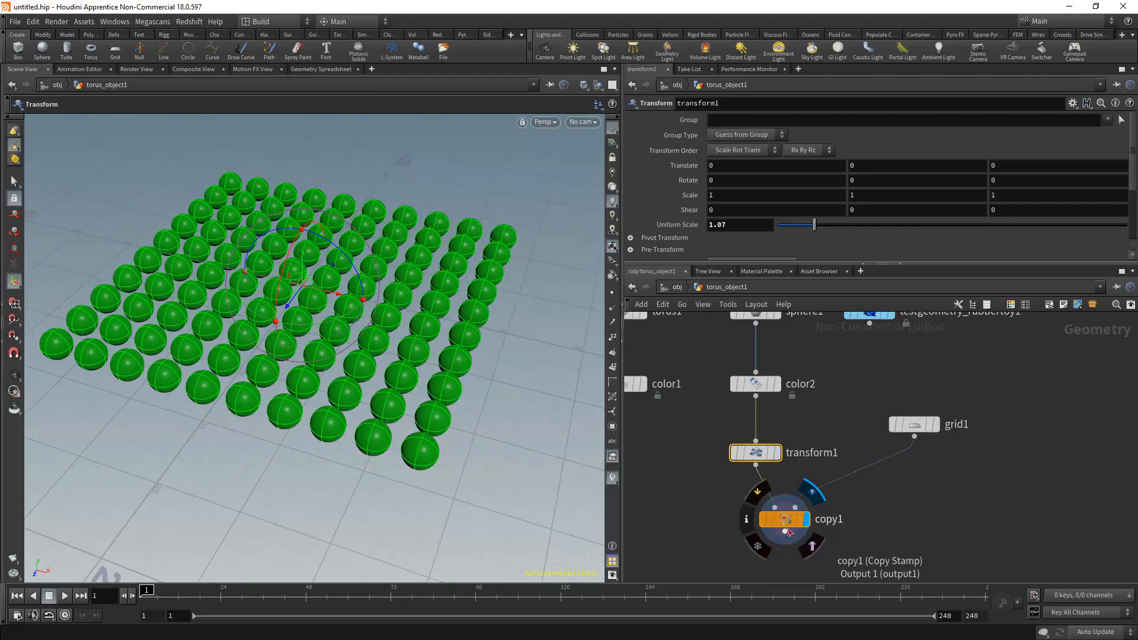
Step: Reposition copy1 beneath transform1 and show its stamping parameters
{"action": "left_click_drag", "start_coordinate": [789, 529], "coordinate": [764, 535]}
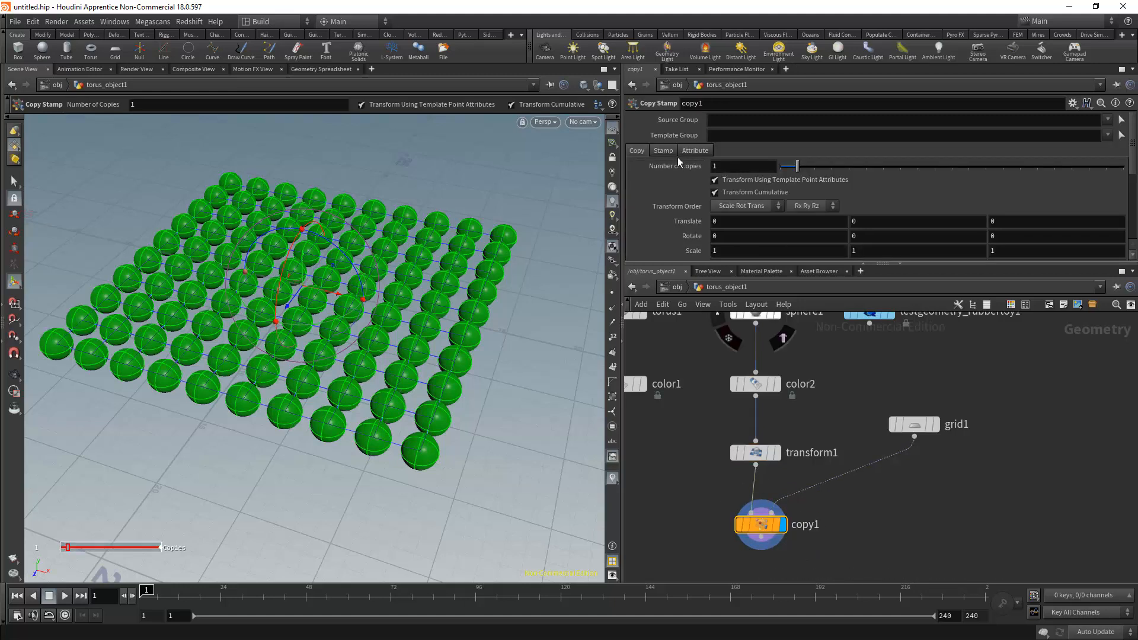
{"action": "left_click", "coordinate": [665, 151]}
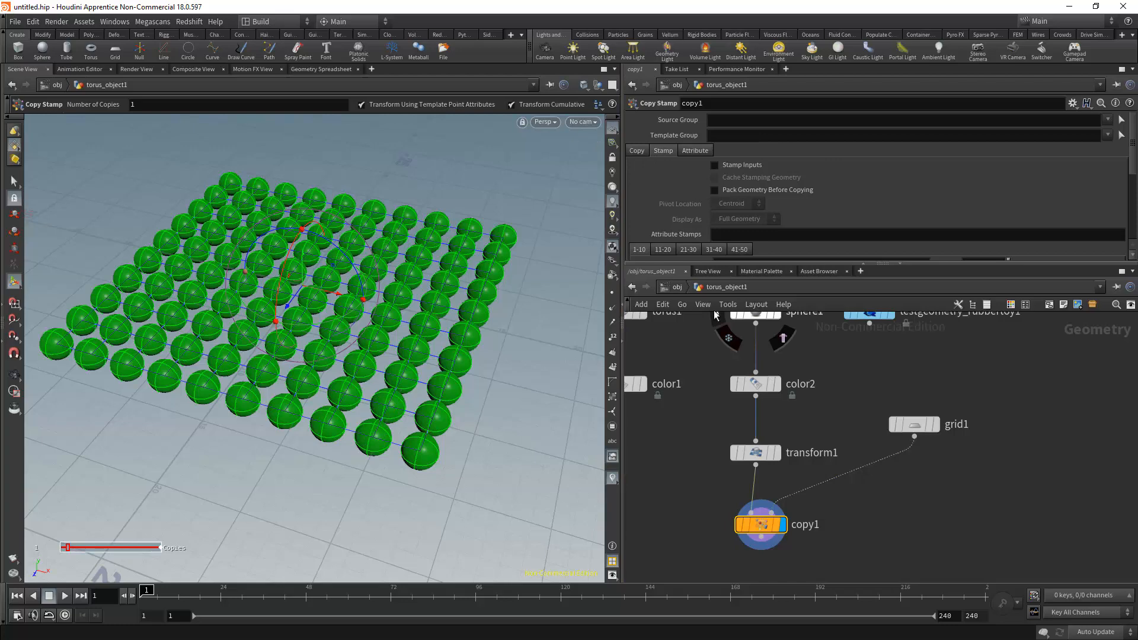
{"action": "middle_click_drag", "start_coordinate": [916, 491], "coordinate": [907, 488]}
{"action": "right_click_drag", "start_coordinate": [432, 326], "coordinate": [392, 346], "text": "alt"}
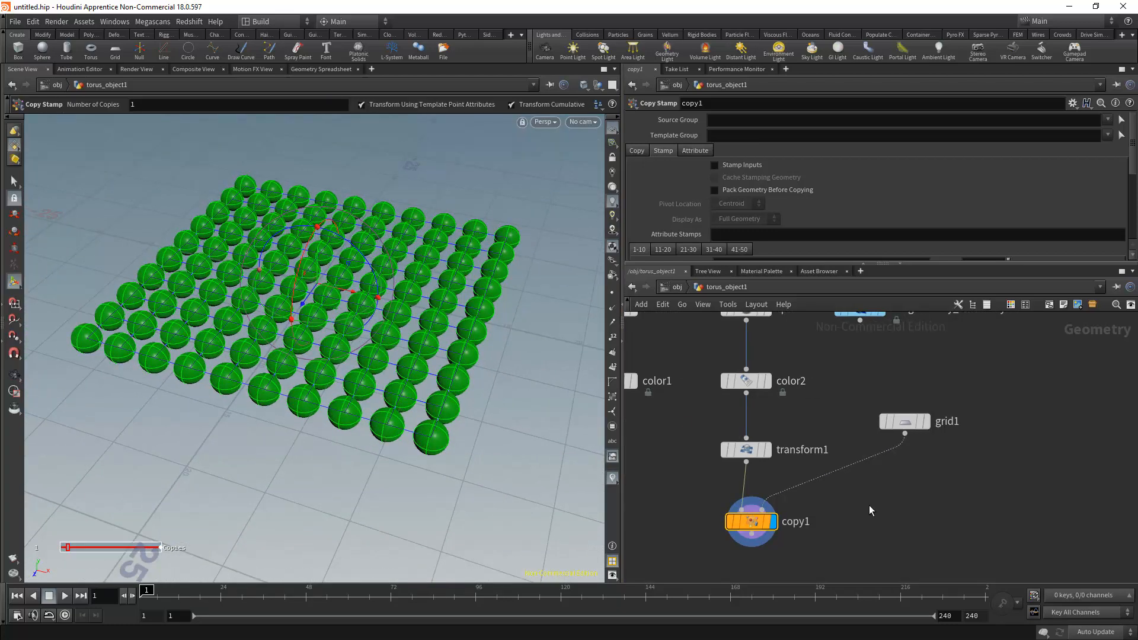
{"action": "middle_click_drag", "start_coordinate": [871, 510], "coordinate": [864, 500]}
{"action": "left_click_drag", "start_coordinate": [749, 520], "coordinate": [756, 532]}
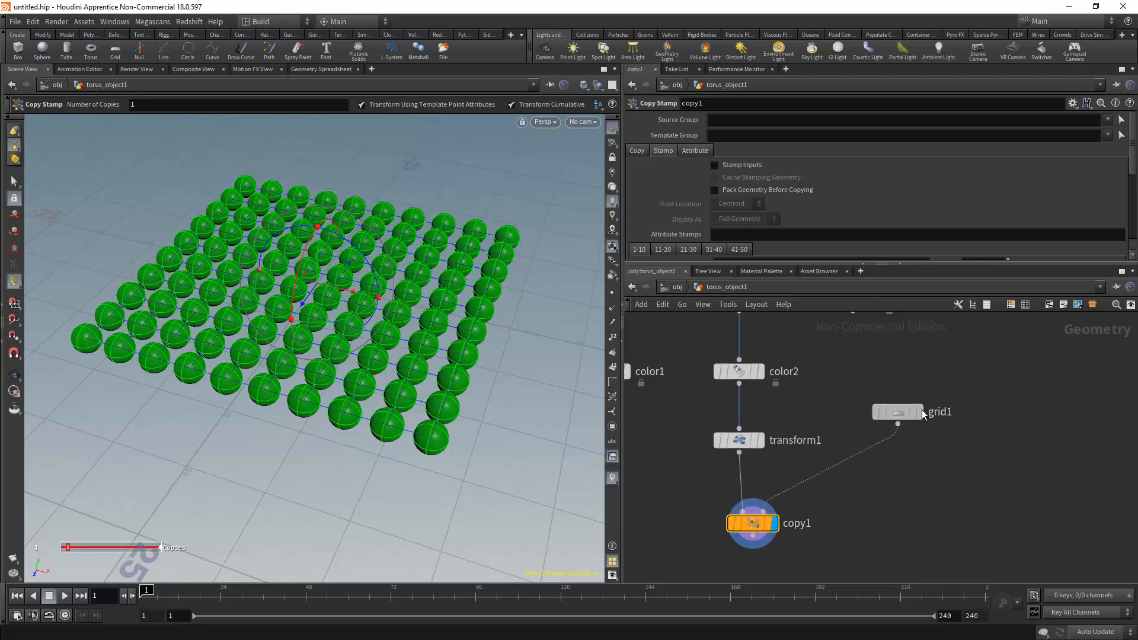
Step: Insert a Point Wrangle node between grid1 and copy1, line it up below the grid and display it
{"action": "left_click_drag", "start_coordinate": [921, 413], "coordinate": [939, 406]}
{"action": "key", "text": "Tab"}
{"action": "type", "text": "pointw"}
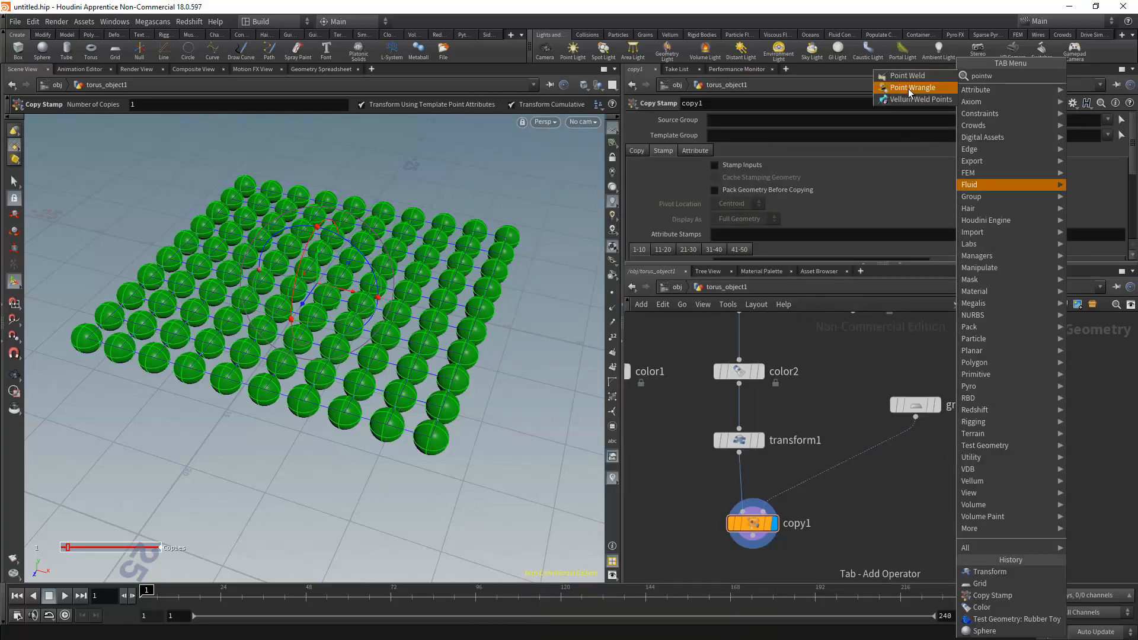
{"action": "left_click", "coordinate": [909, 88]}
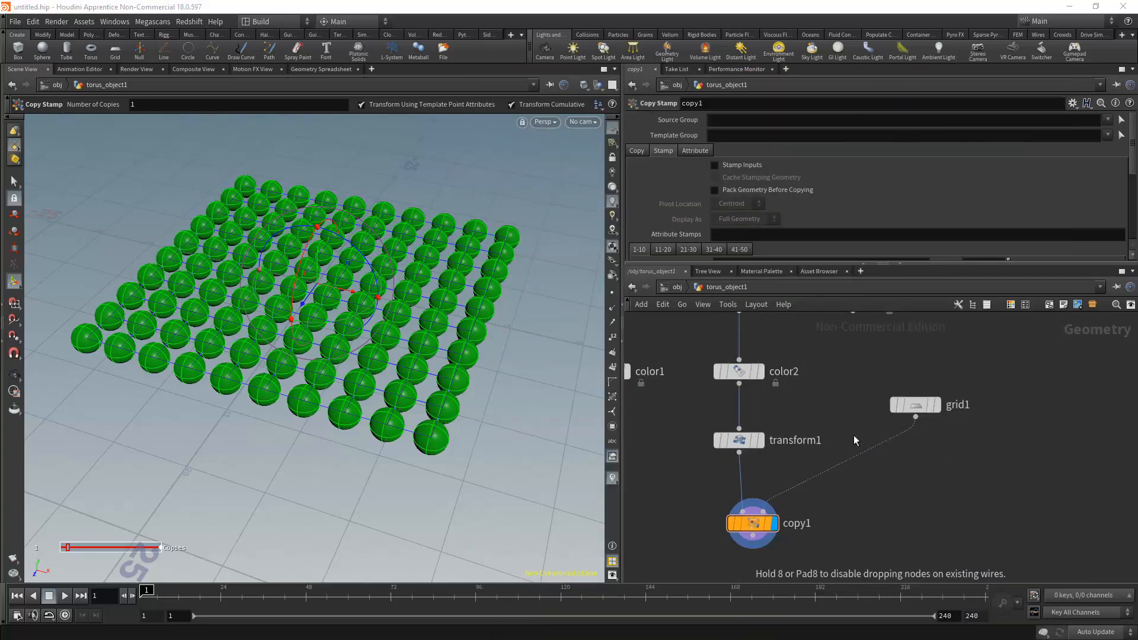
{"action": "left_click", "coordinate": [865, 459]}
{"action": "left_click_drag", "start_coordinate": [868, 455], "coordinate": [917, 457]}
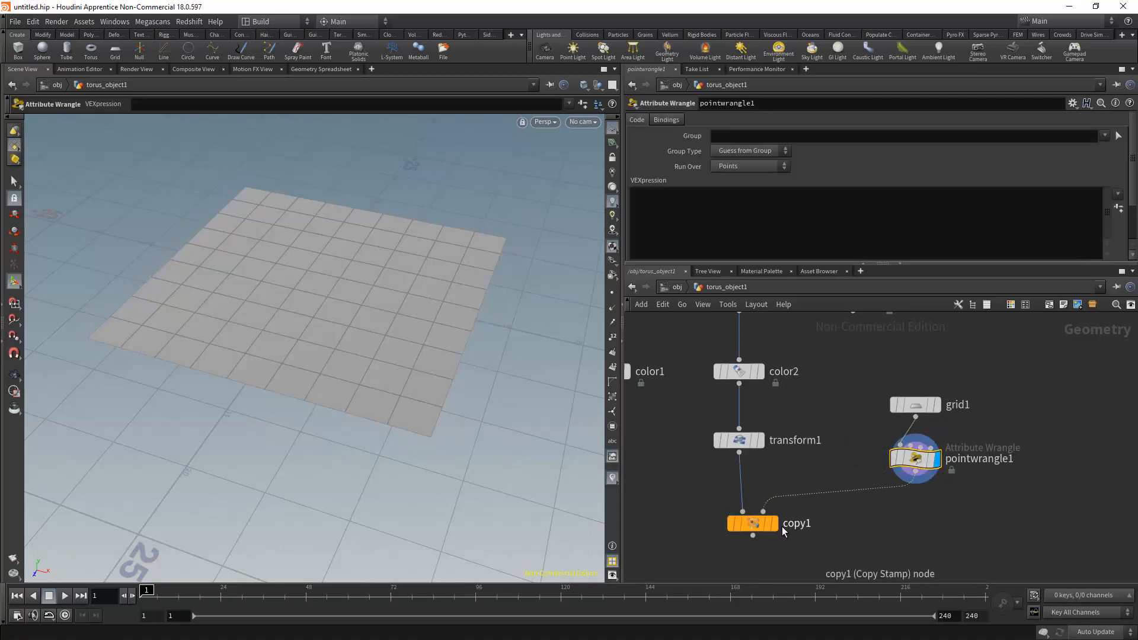
Step: Compare the output of copy1 with the wrangle's grid, turn on point display in the viewport, and leave copy1 displayed
{"action": "left_click", "coordinate": [775, 524]}
{"action": "left_click", "coordinate": [753, 524]}
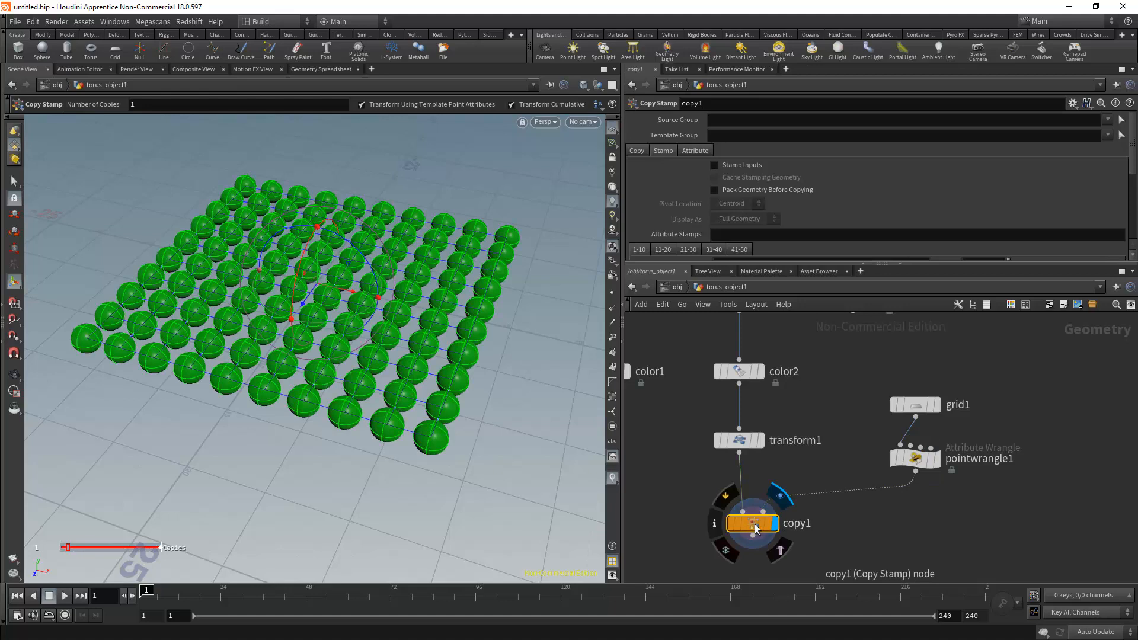
{"action": "left_click", "coordinate": [915, 458]}
{"action": "left_click", "coordinate": [935, 458]}
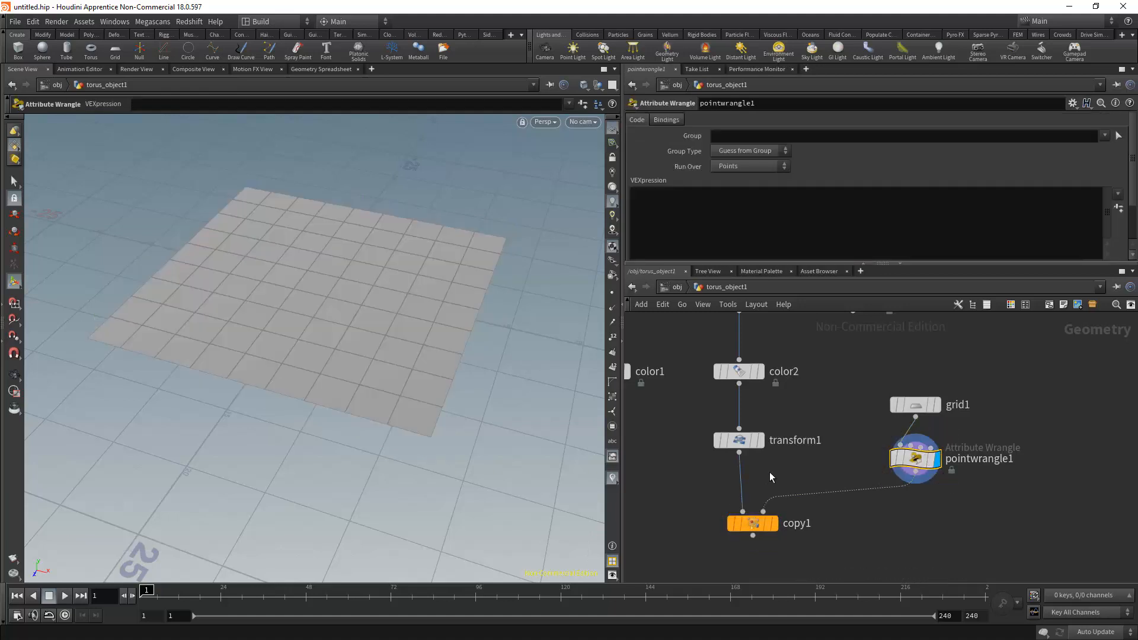
{"action": "left_click", "coordinate": [612, 293]}
{"action": "left_click", "coordinate": [773, 523]}
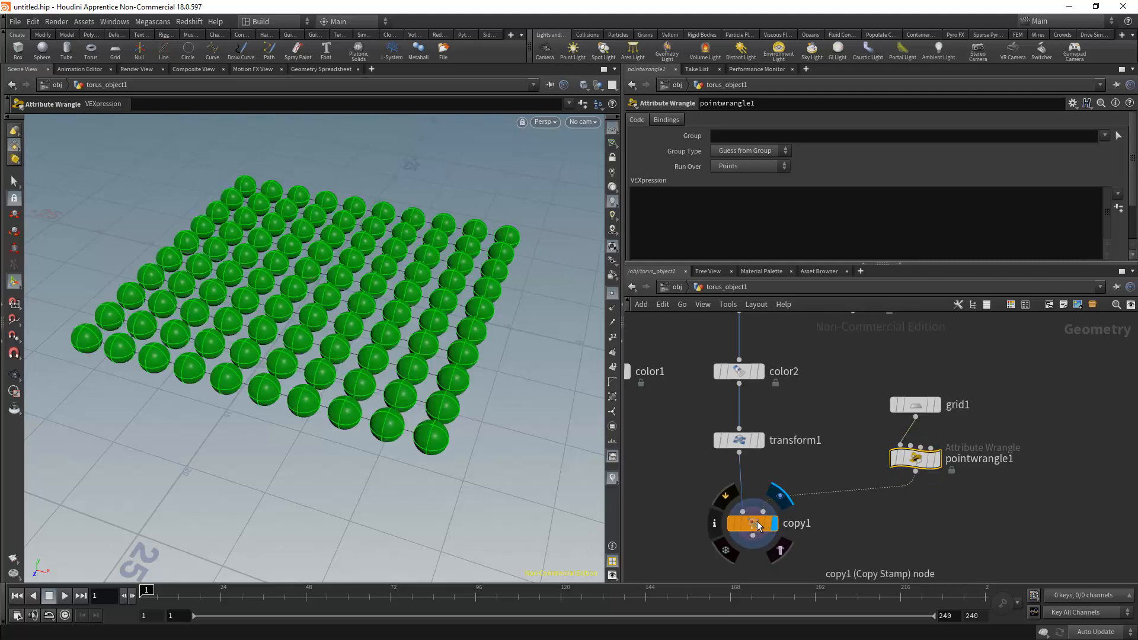
{"action": "left_click", "coordinate": [915, 458]}
{"action": "left_click", "coordinate": [732, 231]}
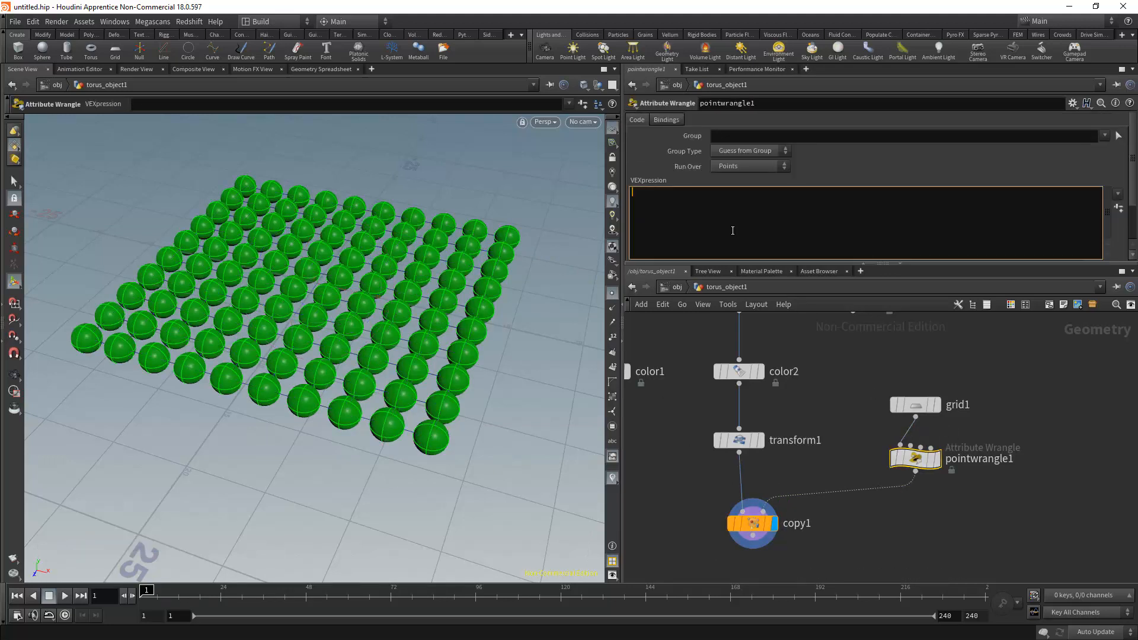
{"action": "type", "text": "@pscale = 1;"}
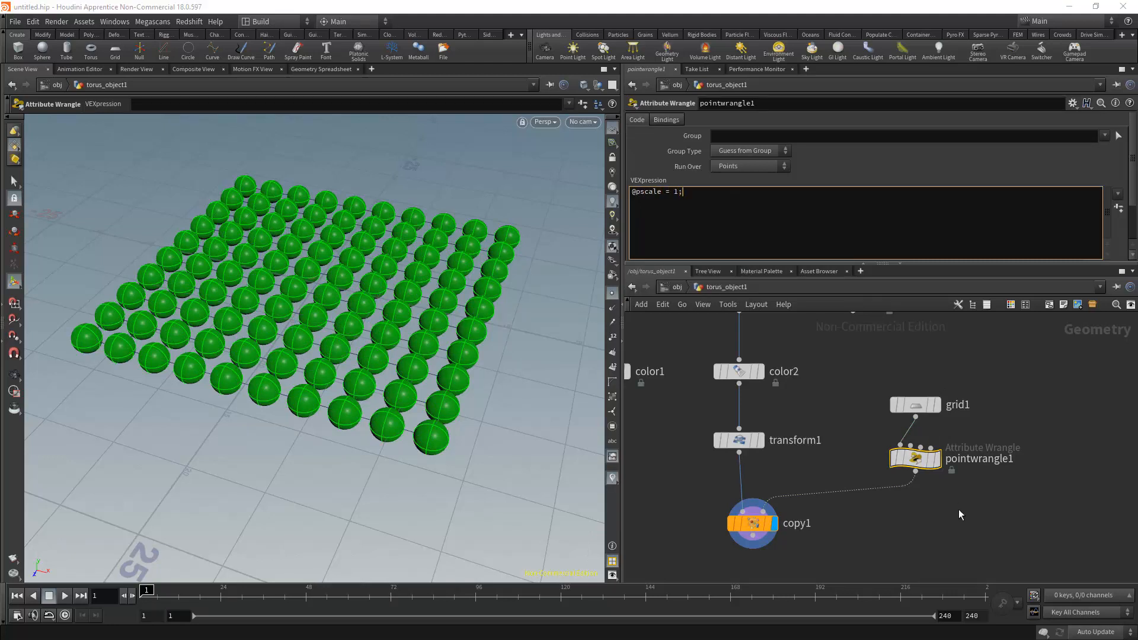
{"action": "left_click", "coordinate": [960, 515]}
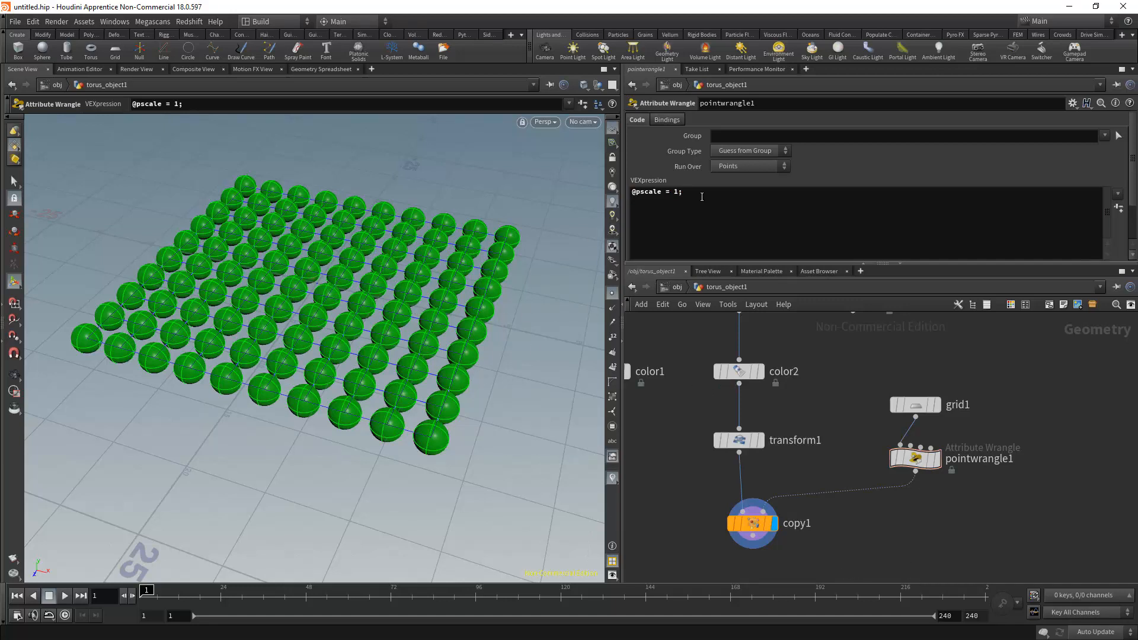
Step: Set pscale to 0.5 in the wrangle expression and inspect the resized spheres
{"action": "left_click_drag", "start_coordinate": [679, 191], "coordinate": [672, 195]}
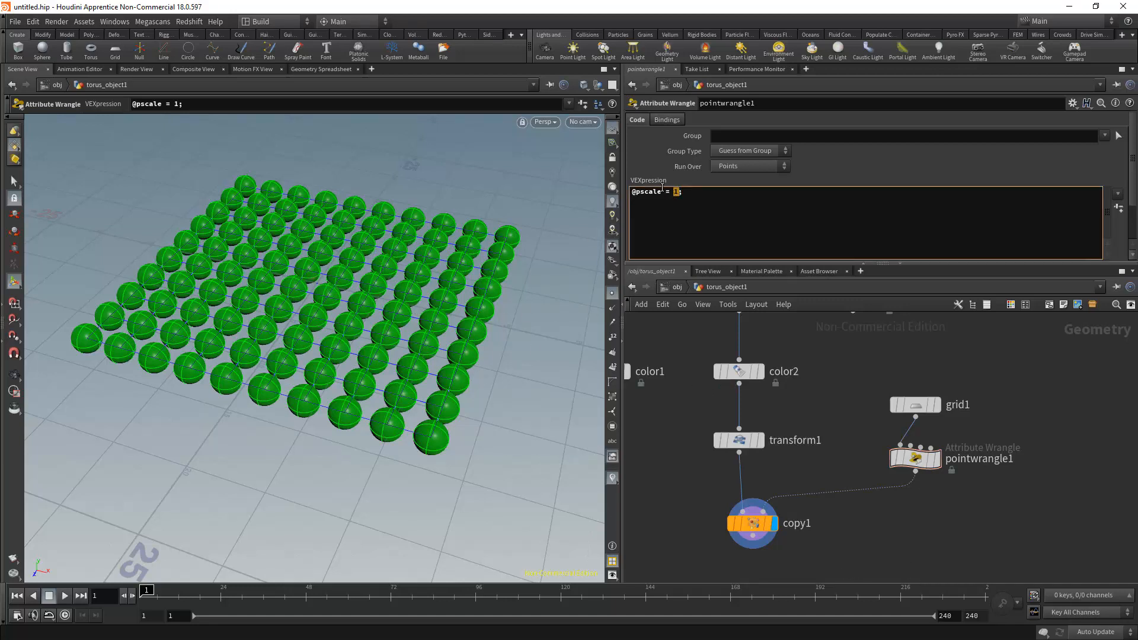
{"action": "left_click", "coordinate": [984, 540]}
{"action": "left_click_drag", "start_coordinate": [374, 284], "coordinate": [330, 297], "text": "alt"}
{"action": "right_click_drag", "start_coordinate": [330, 297], "coordinate": [329, 256], "text": "alt"}
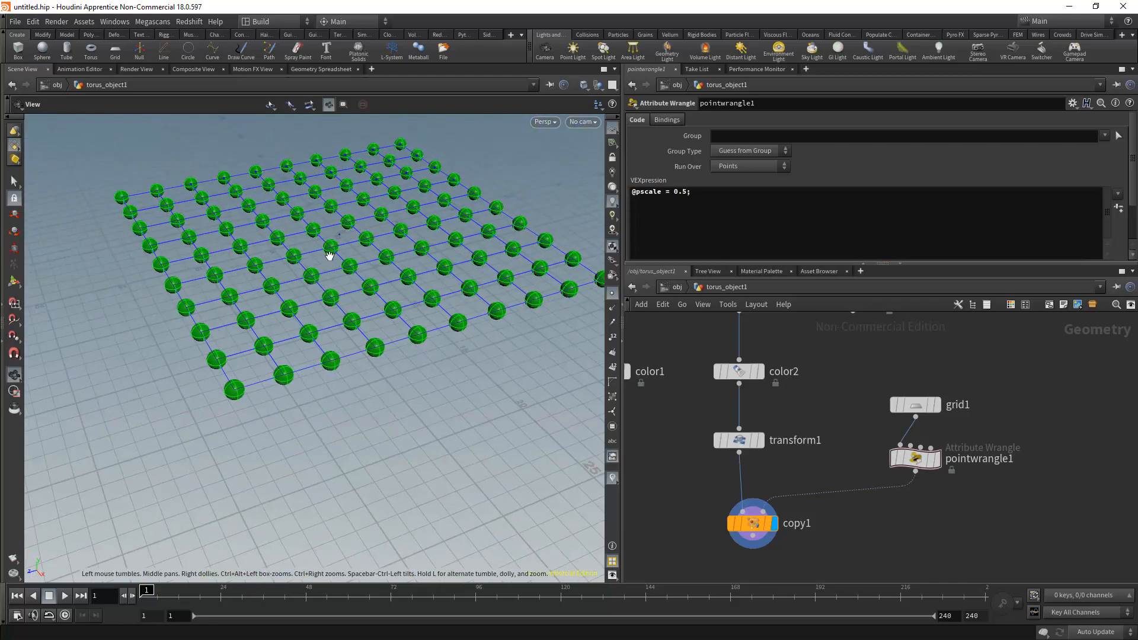
{"action": "mouse_move", "coordinate": [329, 256]}
{"action": "left_mouse_down"}
{"action": "mouse_move", "coordinate": [460, 261]}
{"action": "mouse_move", "coordinate": [381, 302]}
{"action": "mouse_move", "coordinate": [363, 258]}
{"action": "mouse_move", "coordinate": [329, 257]}
{"action": "left_mouse_up"}
{"action": "right_click_drag", "start_coordinate": [368, 259], "coordinate": [393, 262], "text": "alt"}
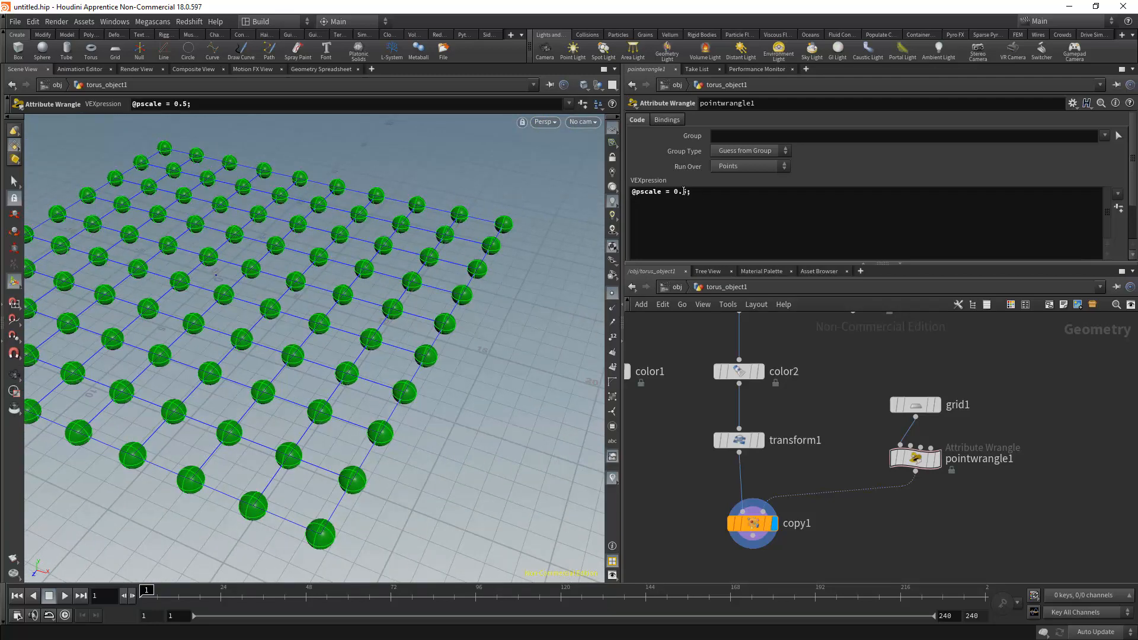
Step: Try a pscale of 2 in the wrangle expression, then set it back to 1
{"action": "left_click_drag", "start_coordinate": [686, 192], "coordinate": [672, 192]}
{"action": "type", "text": "2"}
{"action": "left_click", "coordinate": [659, 403]}
{"action": "type", "text": "1"}
{"action": "left_click", "coordinate": [669, 355]}
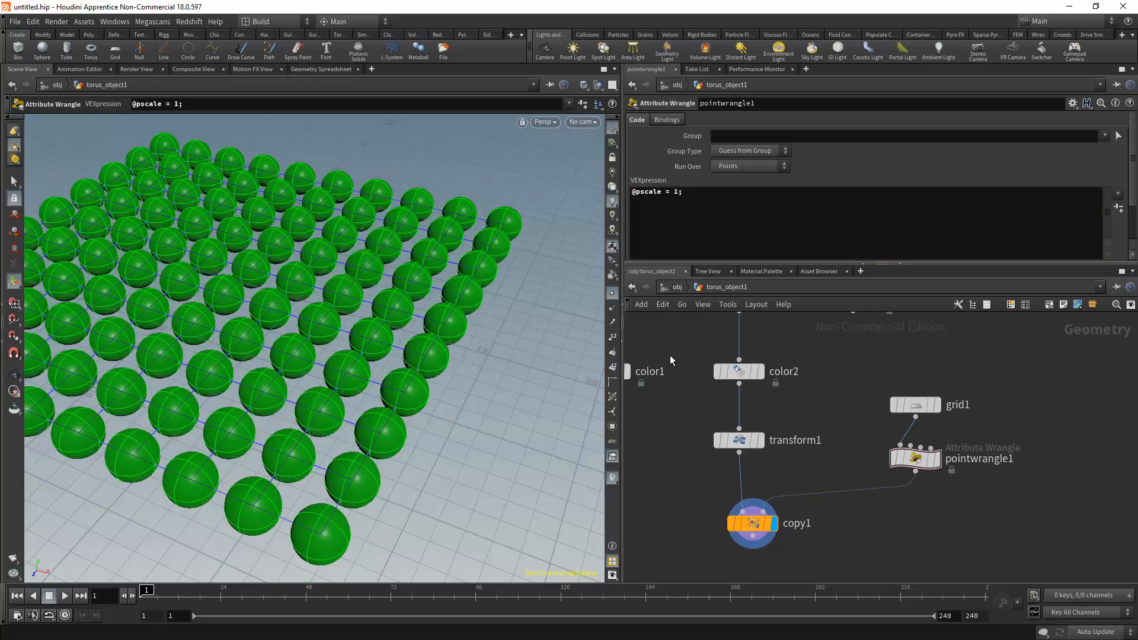
{"action": "right_click_drag", "start_coordinate": [353, 223], "coordinate": [260, 249], "text": "alt"}
{"action": "middle_click_drag", "start_coordinate": [259, 249], "coordinate": [339, 227], "text": "alt"}
{"action": "left_click_drag", "start_coordinate": [339, 227], "coordinate": [295, 234], "text": "alt"}
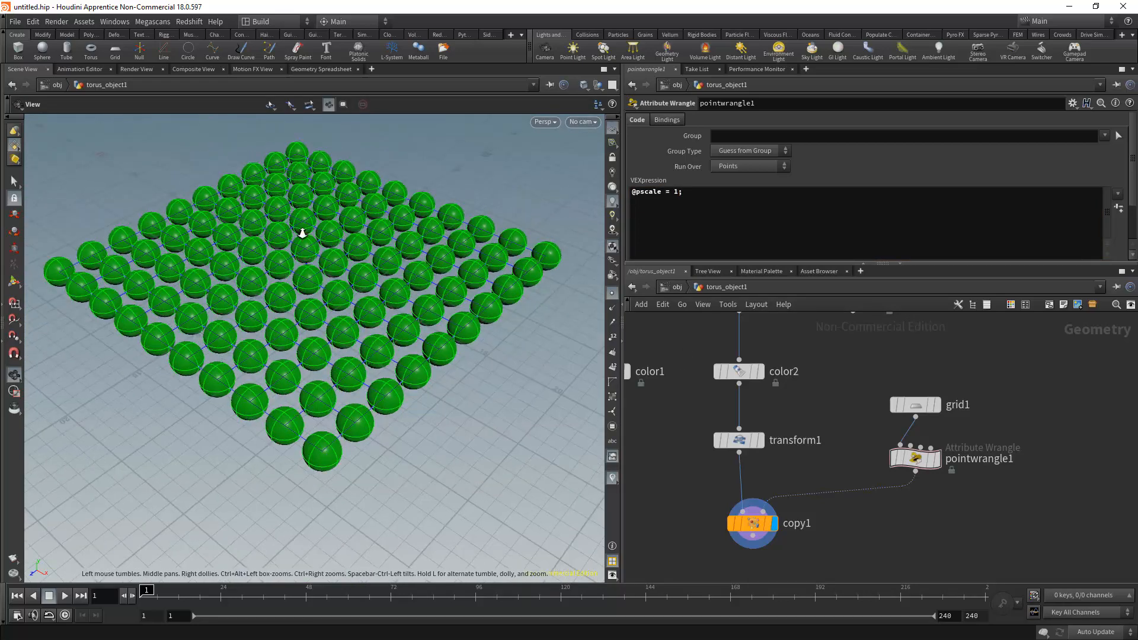
{"action": "right_click_drag", "start_coordinate": [301, 234], "coordinate": [337, 238], "text": "alt"}
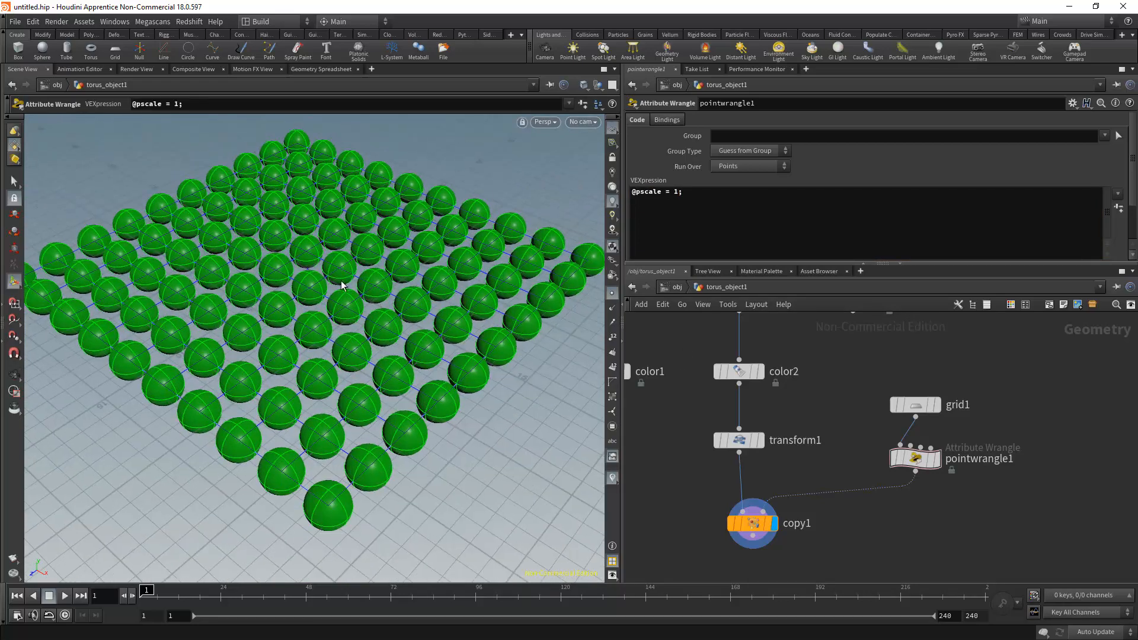
{"action": "left_click_drag", "start_coordinate": [342, 286], "coordinate": [409, 263], "text": "alt"}
{"action": "left_click", "coordinate": [677, 191]}
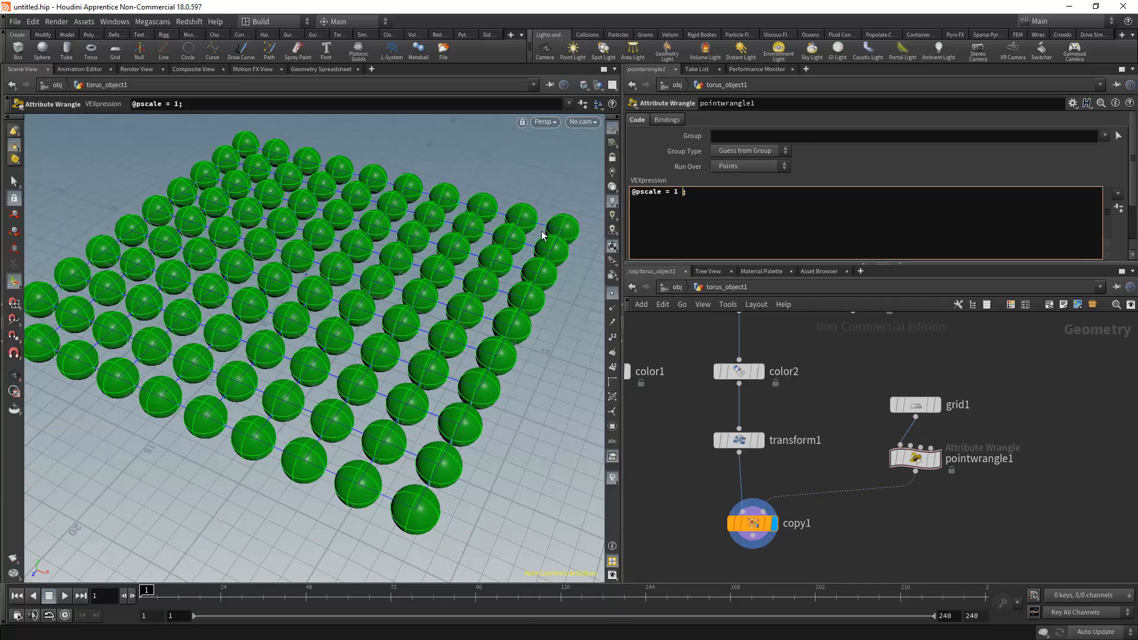
{"action": "type", "text": "* rand("}
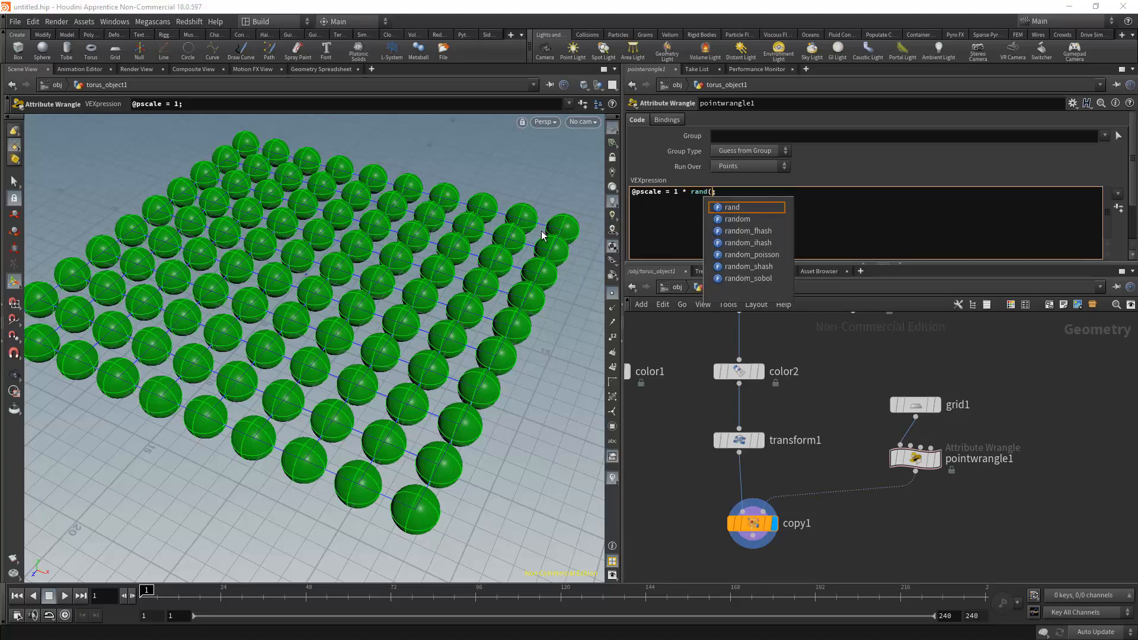
{"action": "type", "text": "@ptnum);"}
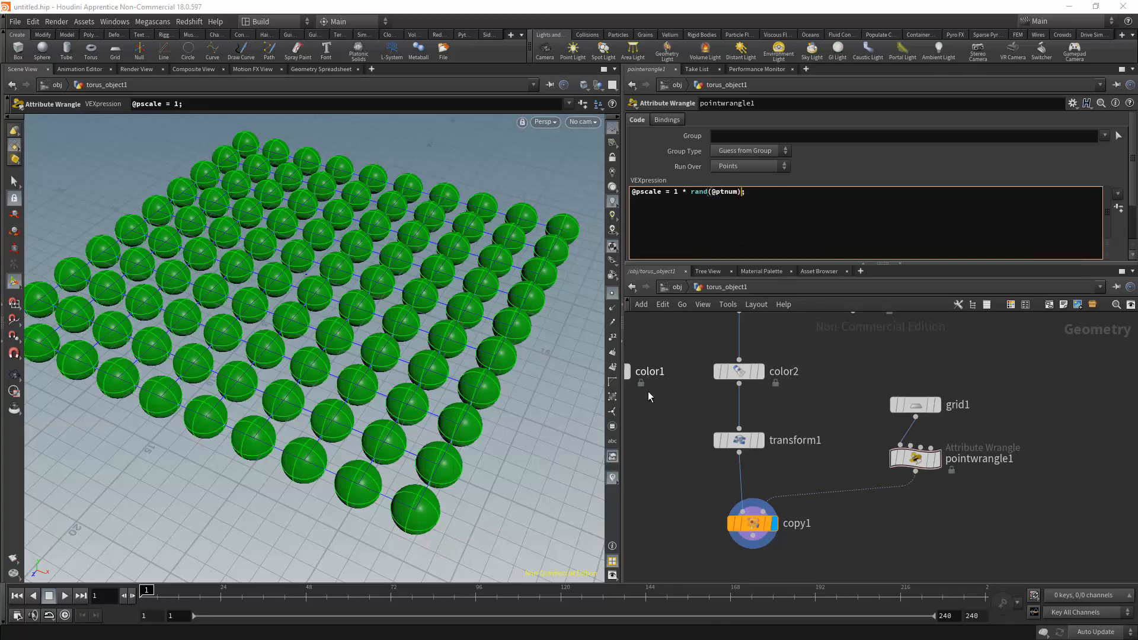
{"action": "key", "text": "ctrl+Return"}
Step: Try a multiplier of 2 for the random pscale, then return it to 1
{"action": "left_click_drag", "start_coordinate": [375, 351], "coordinate": [215, 160], "text": "alt"}
{"action": "left_click_drag", "start_coordinate": [300, 348], "coordinate": [335, 351], "text": "alt"}
{"action": "double_click", "coordinate": [675, 194]}
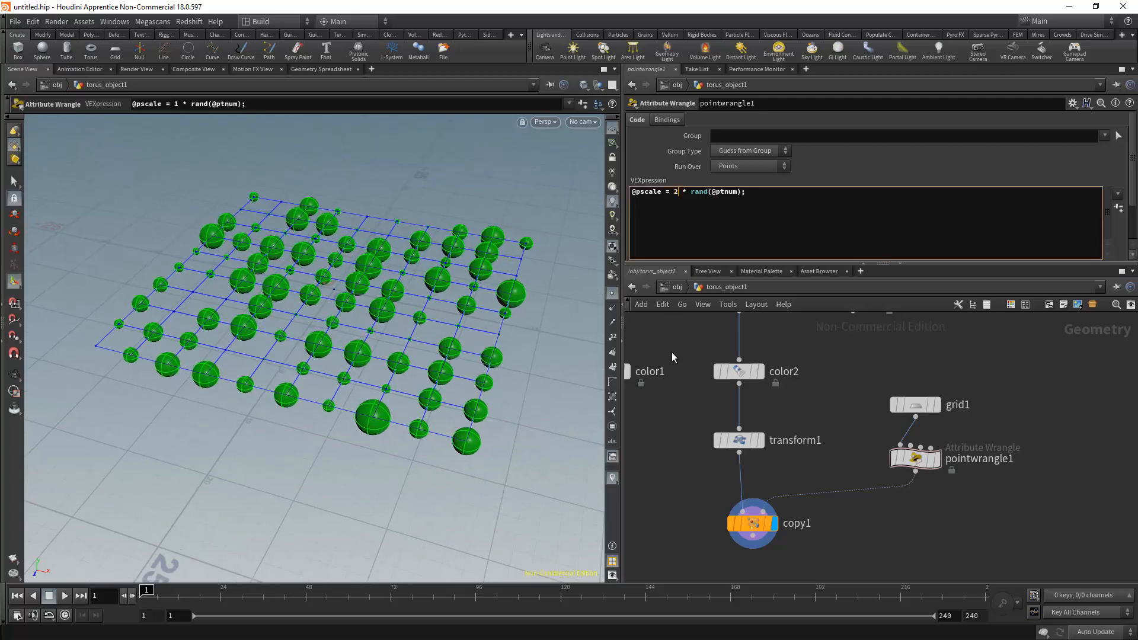
{"action": "key", "text": "ctrl+Return"}
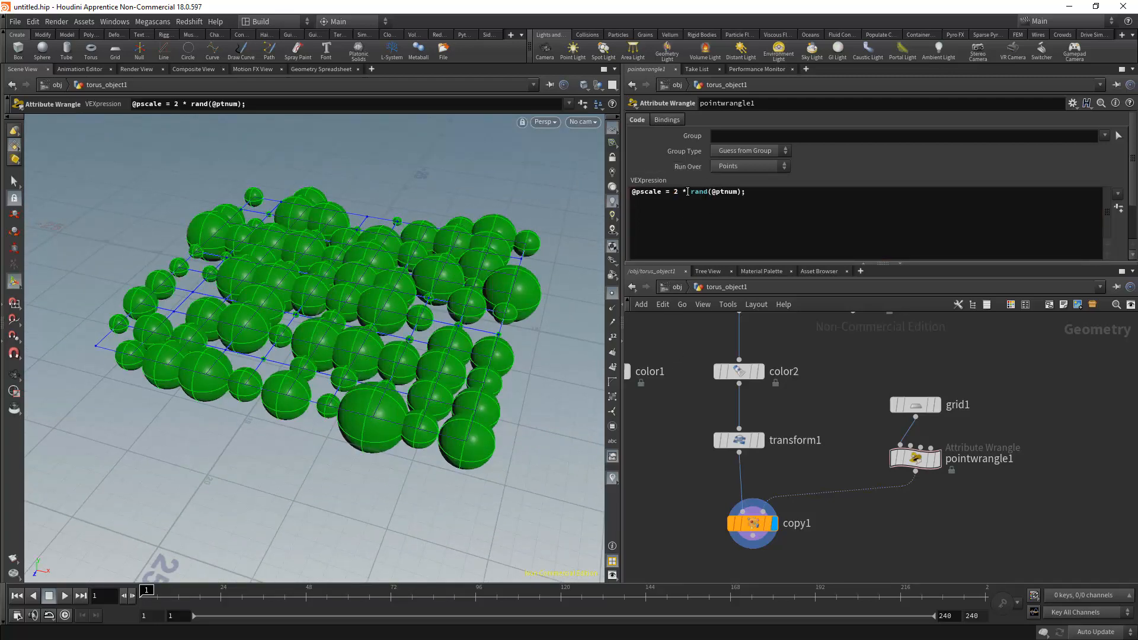
{"action": "double_click", "coordinate": [676, 192]}
{"action": "type", "text": "1"}
{"action": "key", "text": "ctrl+Return"}
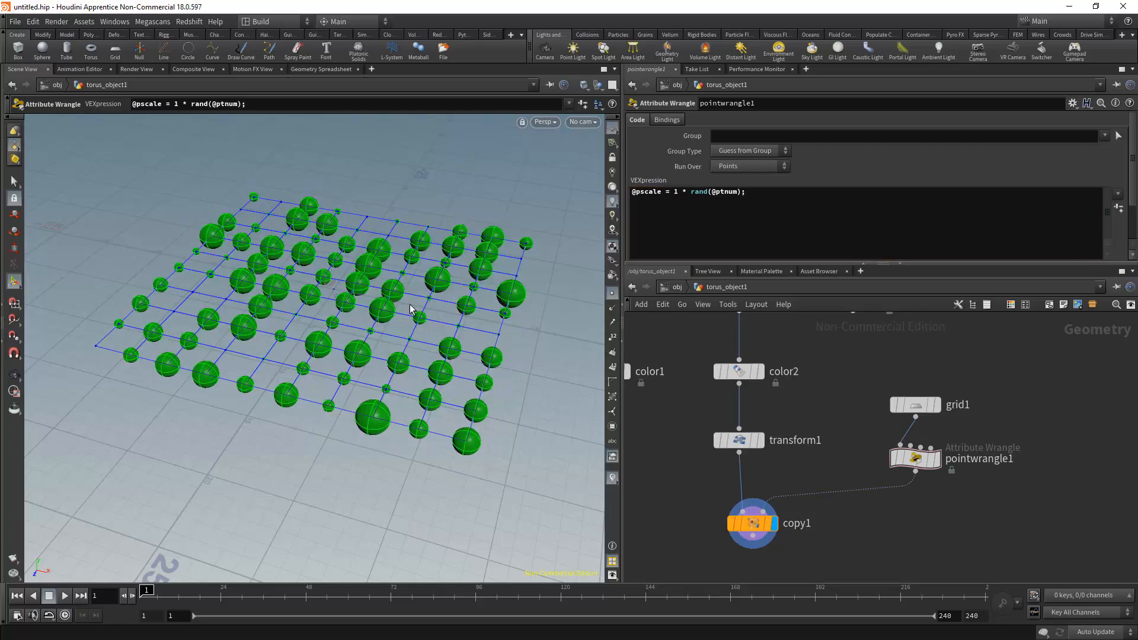
Step: Try a multiplier of 3 for the random pscale, then return it to 1
{"action": "double_click", "coordinate": [674, 193]}
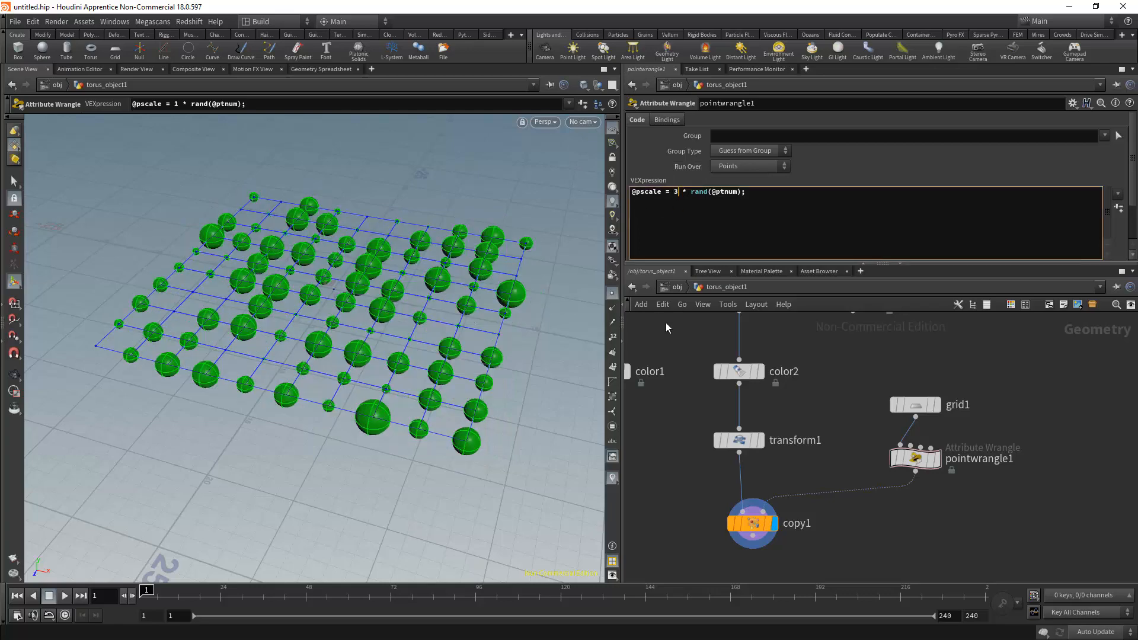
{"action": "key", "text": "ctrl+Return"}
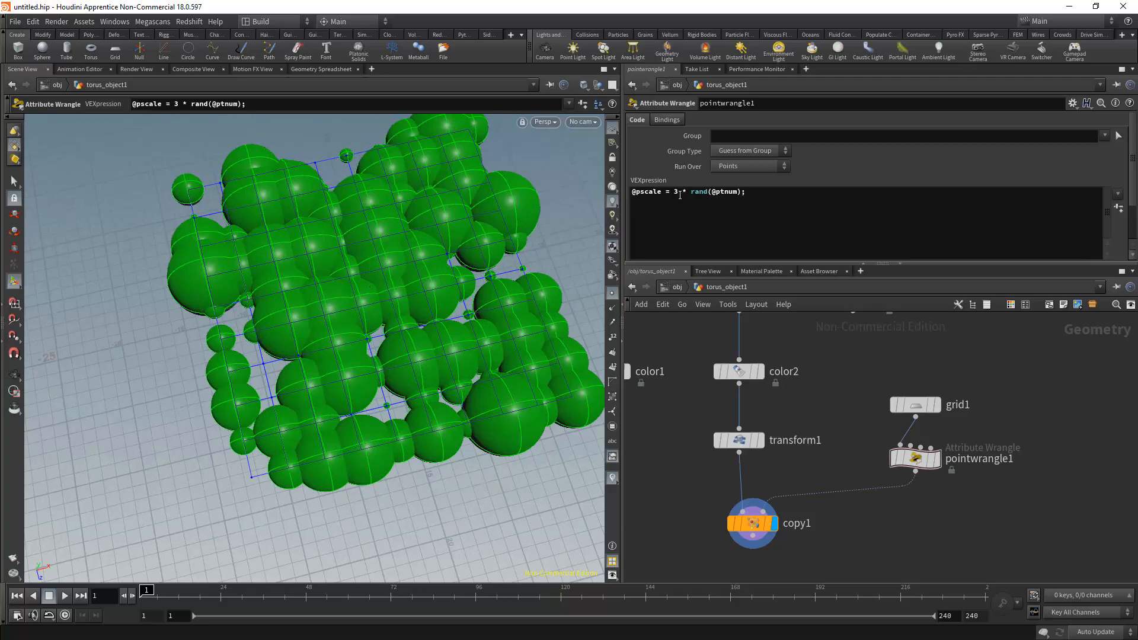
{"action": "double_click", "coordinate": [675, 192]}
{"action": "key", "text": "ctrl+Return"}
{"action": "left_click_drag", "start_coordinate": [387, 220], "coordinate": [269, 211], "text": "alt"}
{"action": "right_click_drag", "start_coordinate": [269, 211], "coordinate": [358, 232], "text": "alt"}
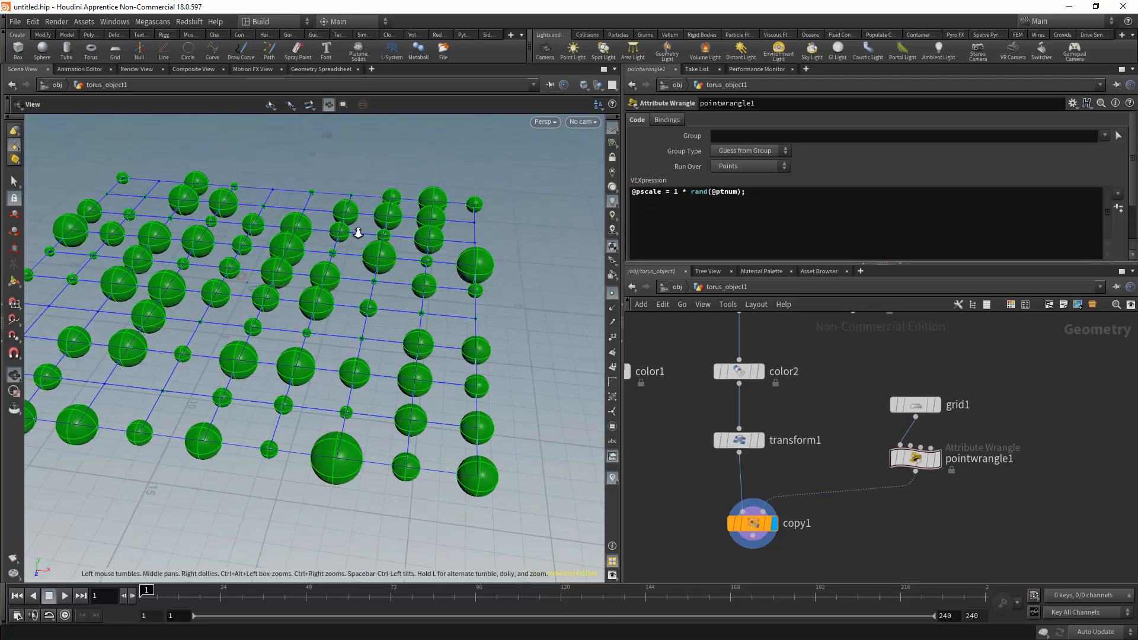
{"action": "left_click", "coordinate": [737, 192]}
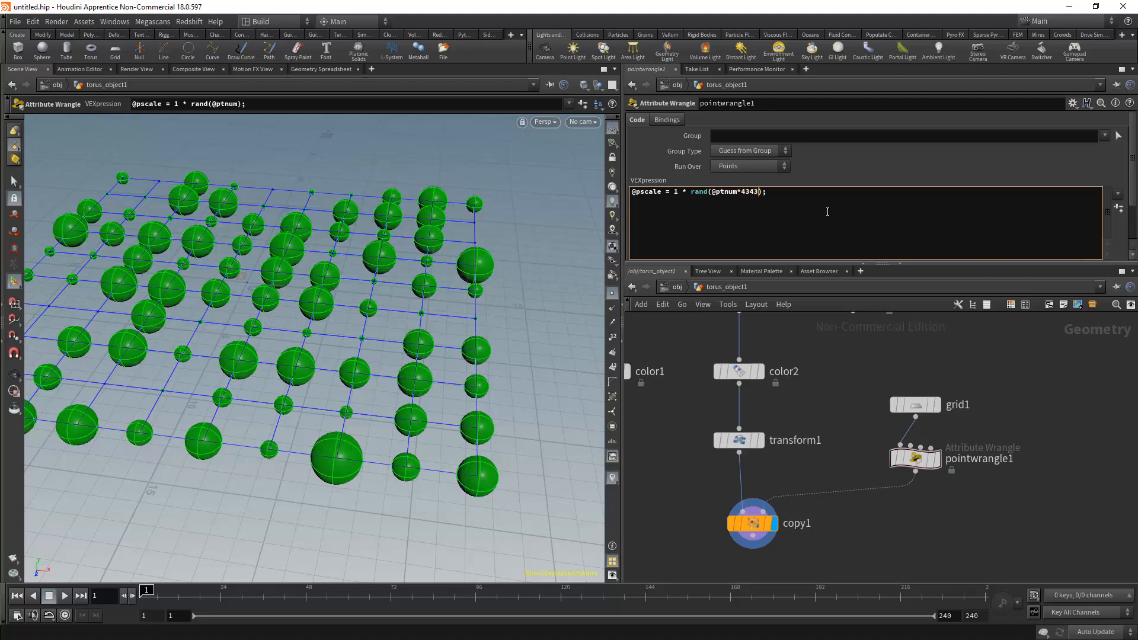
{"action": "type", "text": "*4343"}
{"action": "key", "text": "ctrl+Return"}
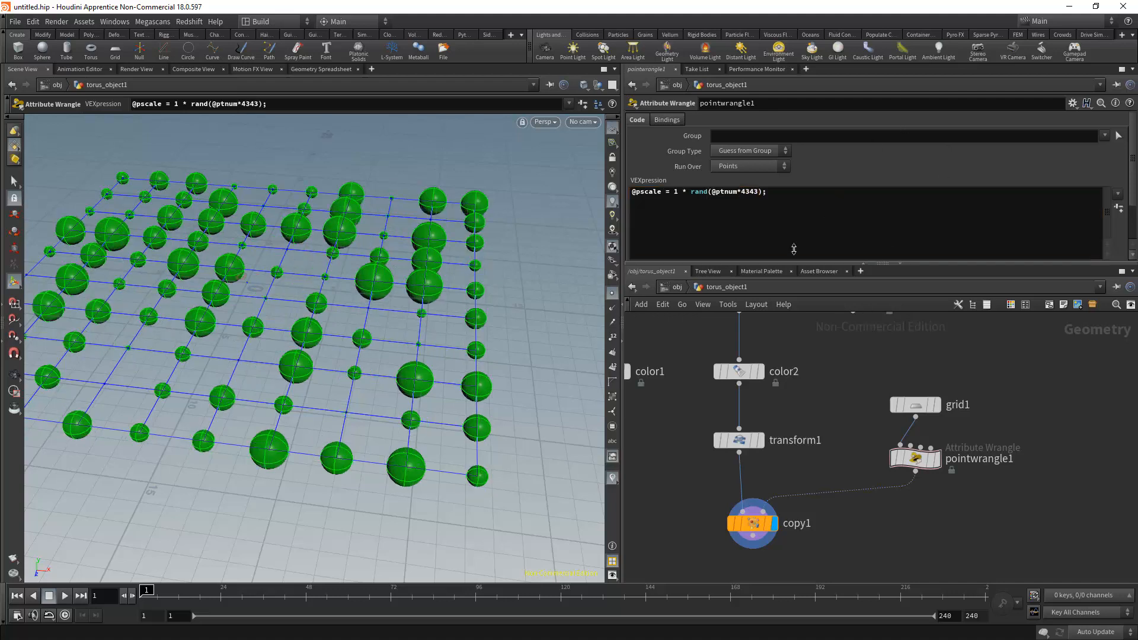
{"action": "left_click", "coordinate": [746, 192]}
{"action": "key", "text": "ctrl+Return"}
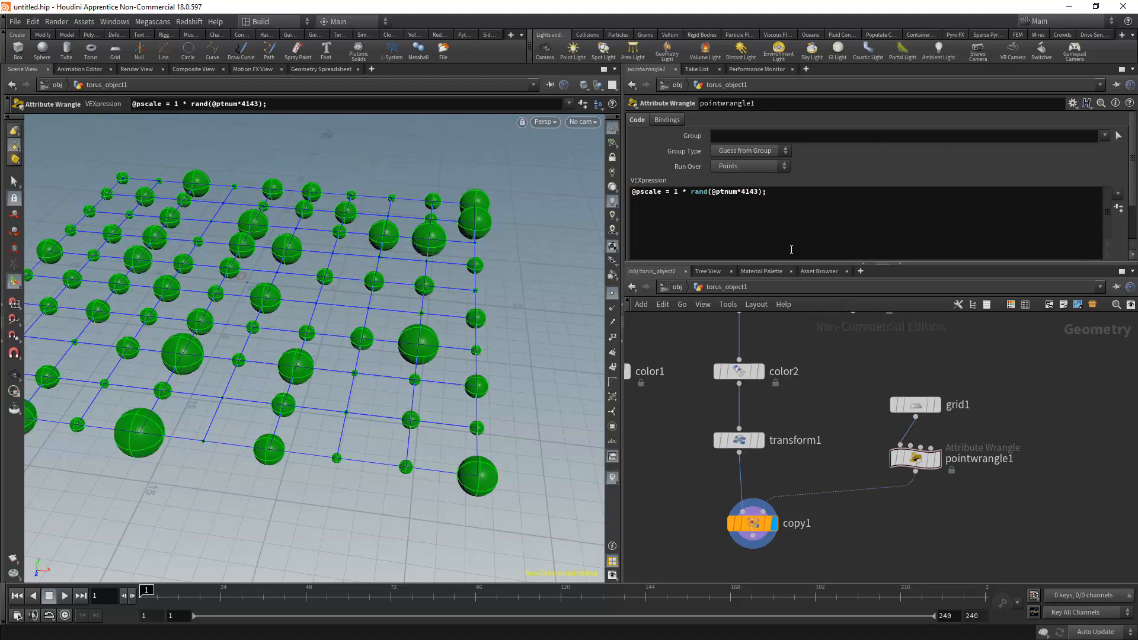
{"action": "left_click", "coordinate": [753, 191]}
{"action": "left_click", "coordinate": [859, 375]}
{"action": "left_click", "coordinate": [753, 191]}
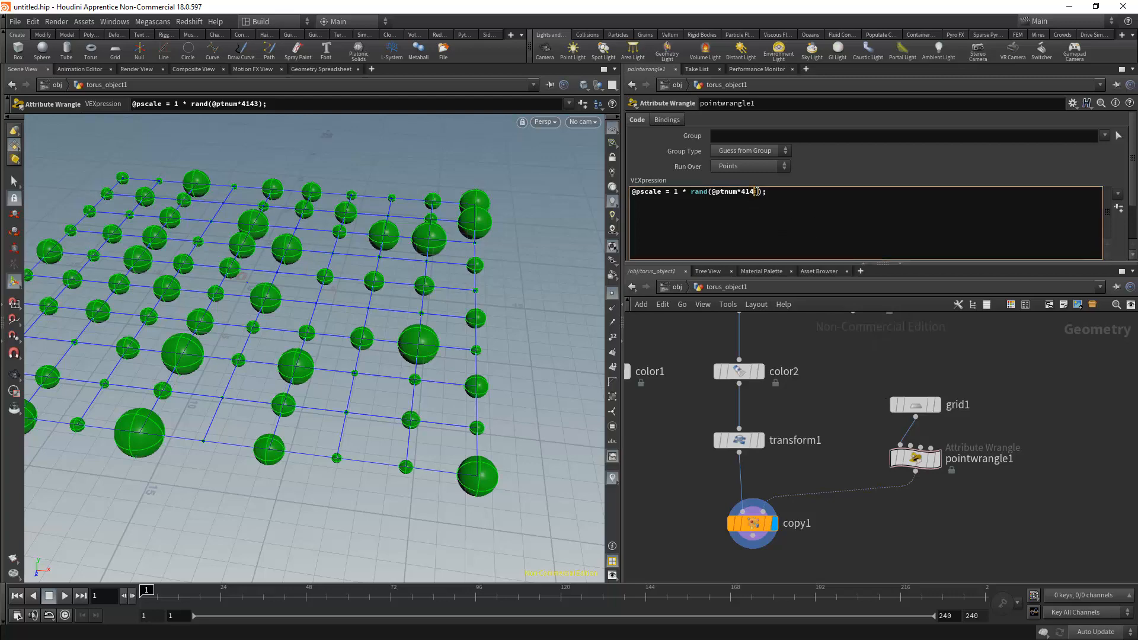
{"action": "type", "text": "5"}
{"action": "left_click", "coordinate": [849, 388]}
Step: Enlarge the parameter area of pointwrangle1 to show the settings below its expression
{"action": "scroll", "coordinate": [437, 274], "scroll_direction": "down", "scroll_amount": 5}
{"action": "left_click_drag", "start_coordinate": [300, 254], "coordinate": [404, 296], "text": "alt"}
{"action": "left_click_drag", "start_coordinate": [1044, 263], "coordinate": [1037, 323]}
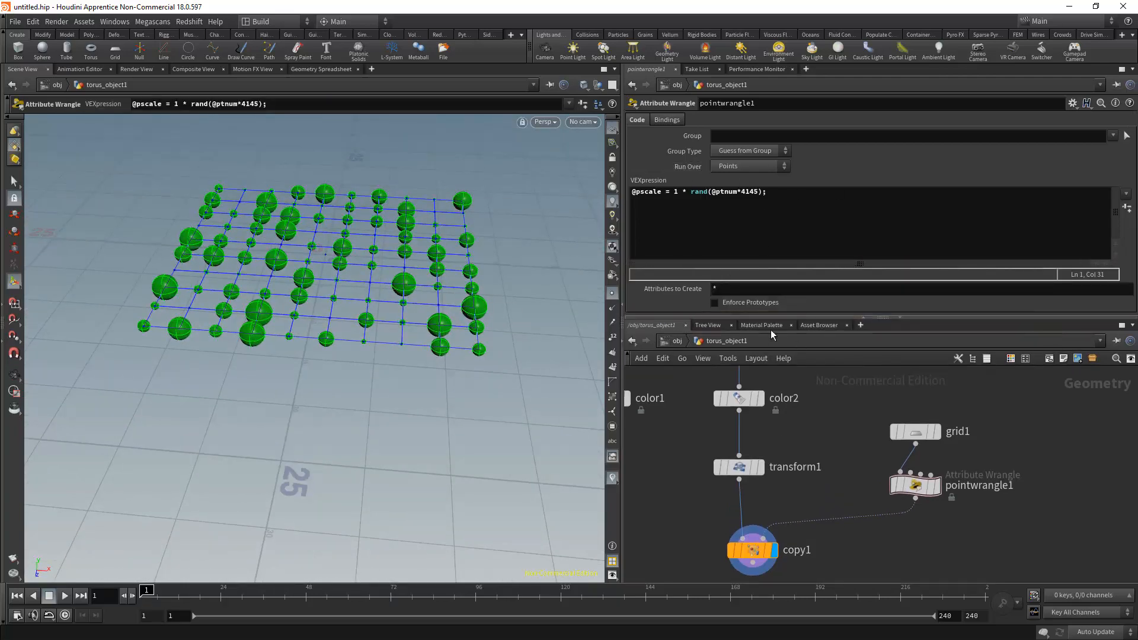
{"action": "left_click_drag", "start_coordinate": [795, 318], "coordinate": [794, 360]}
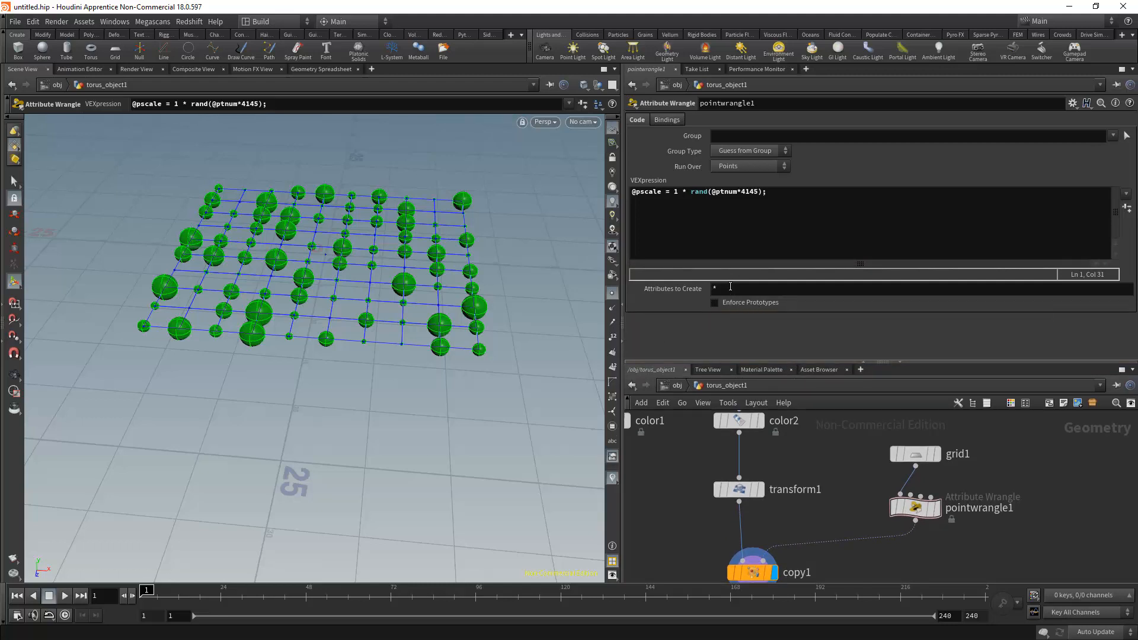
{"action": "left_click", "coordinate": [741, 193]}
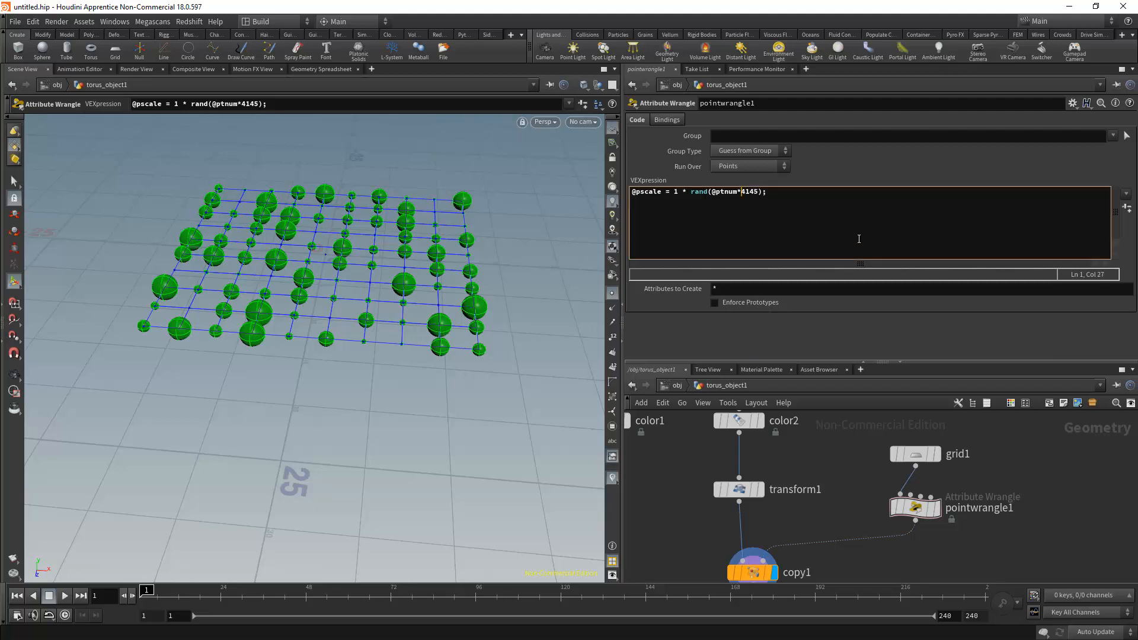
{"action": "type", "text": "ch(\""}
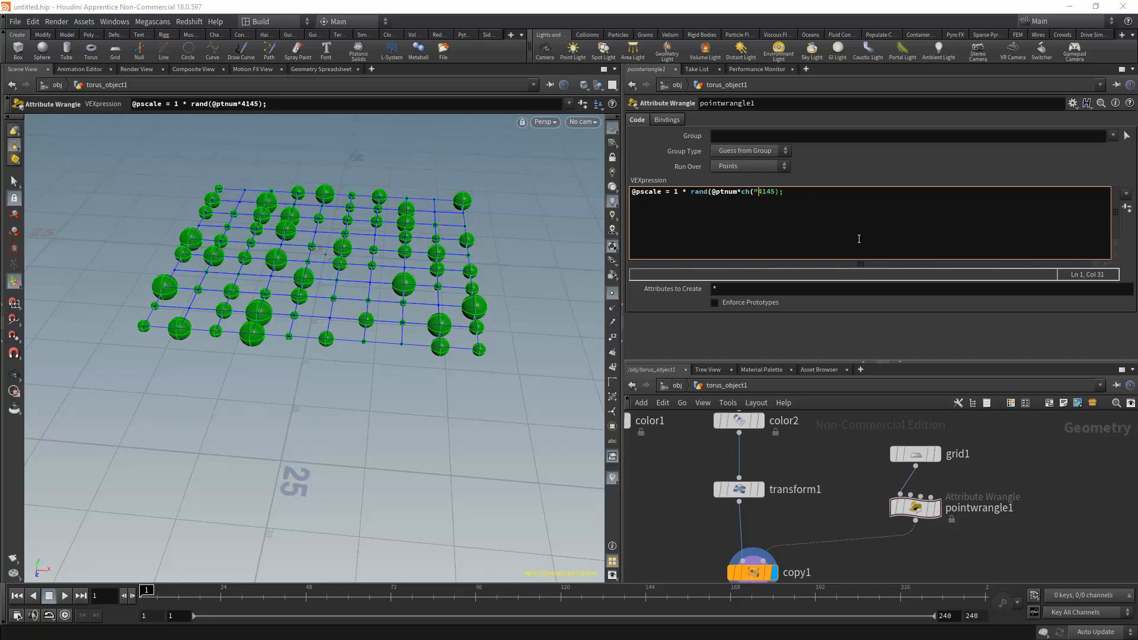
{"action": "key", "text": "BackSpace"}
{"action": "key", "text": "BackSpace"}
{"action": "key", "text": "BackSpace"}
{"action": "key", "text": "BackSpace"}
{"action": "type", "text": "seed\")"}
{"action": "left_click", "coordinate": [1126, 207]}
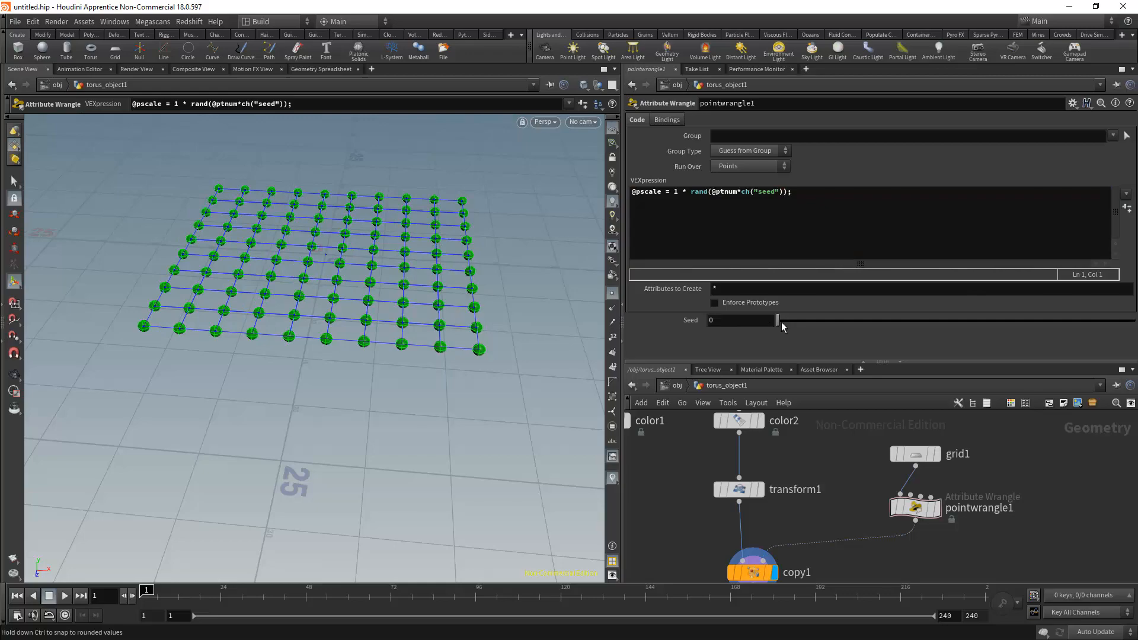
Step: Set the wrangle's Seed parameter to 0.409 and inspect the resulting sphere sizes
{"action": "left_click_drag", "start_coordinate": [778, 321], "coordinate": [923, 328]}
{"action": "left_click_drag", "start_coordinate": [359, 267], "coordinate": [393, 285], "text": "alt"}
{"action": "right_click_drag", "start_coordinate": [394, 285], "coordinate": [362, 279], "text": "alt"}
{"action": "mouse_move", "coordinate": [382, 289]}
{"action": "left_mouse_down", "text": "alt"}
{"action": "mouse_move", "coordinate": [346, 264]}
{"action": "mouse_move", "coordinate": [364, 278]}
{"action": "left_mouse_up", "text": "alt"}
{"action": "right_click_drag", "start_coordinate": [389, 289], "coordinate": [419, 295], "text": "alt"}
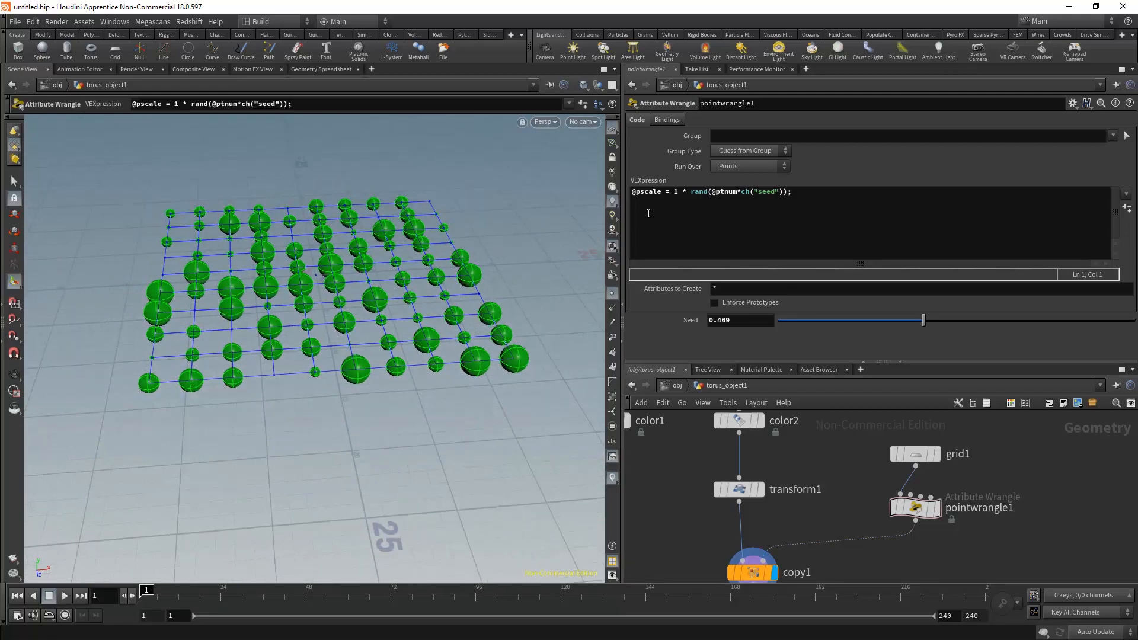
Step: Try a multiplier of 2 for the seed-driven pscale, then return it to 1
{"action": "double_click", "coordinate": [675, 192]}
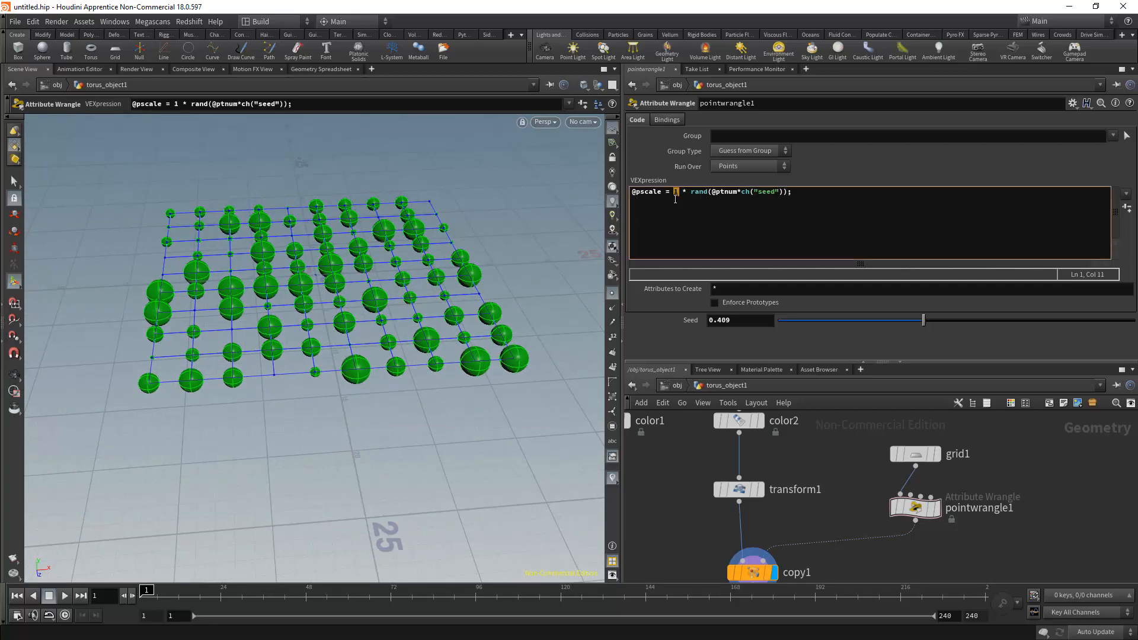
{"action": "type", "text": "2"}
{"action": "left_click", "coordinate": [687, 332]}
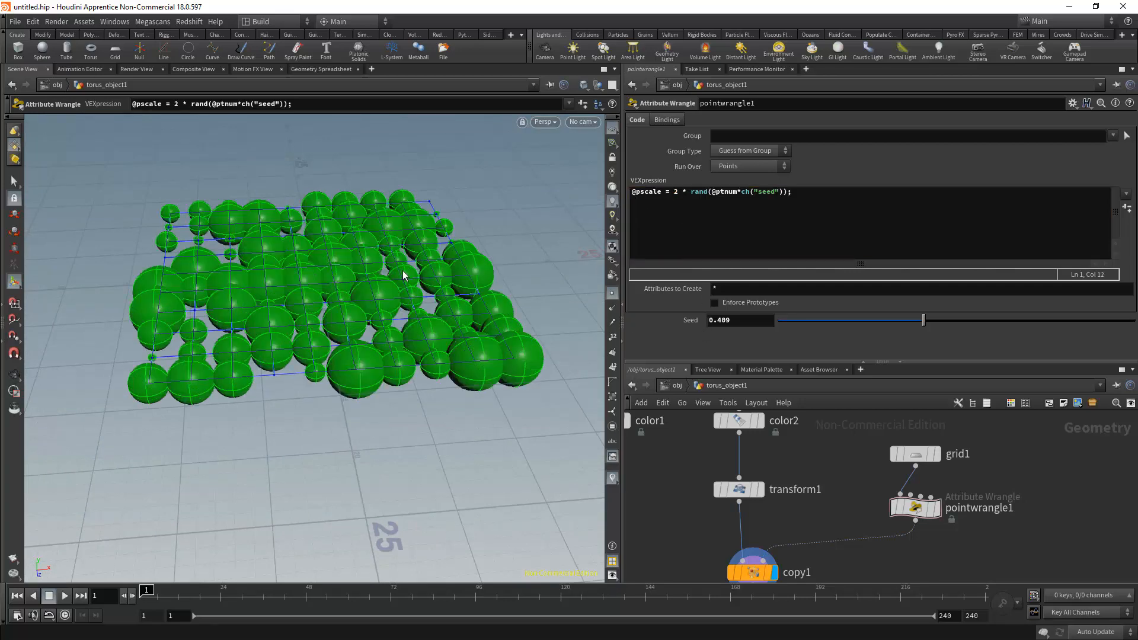
{"action": "double_click", "coordinate": [675, 192]}
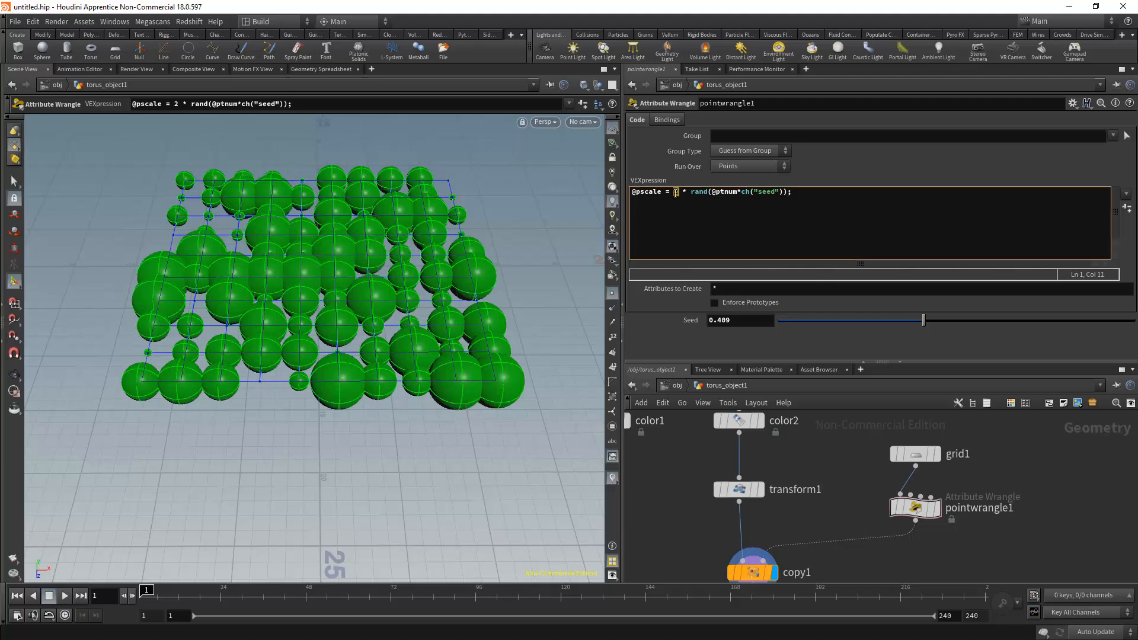
{"action": "type", "text": "1"}
{"action": "left_click", "coordinate": [685, 336]}
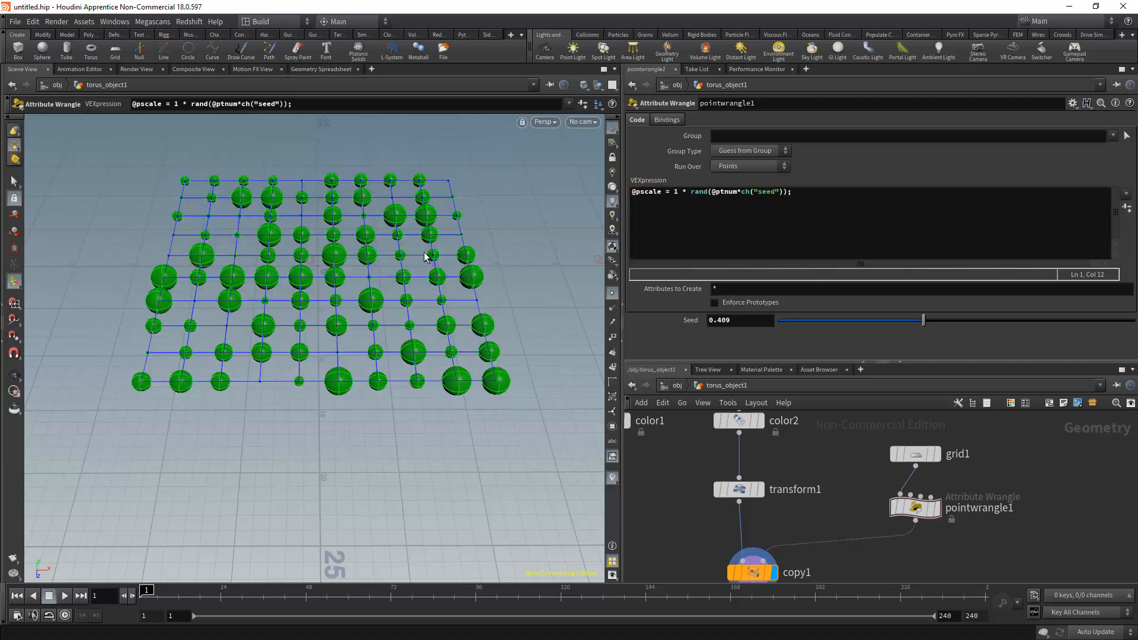
{"action": "left_click", "coordinate": [875, 199]}
{"action": "key", "text": "Return"}
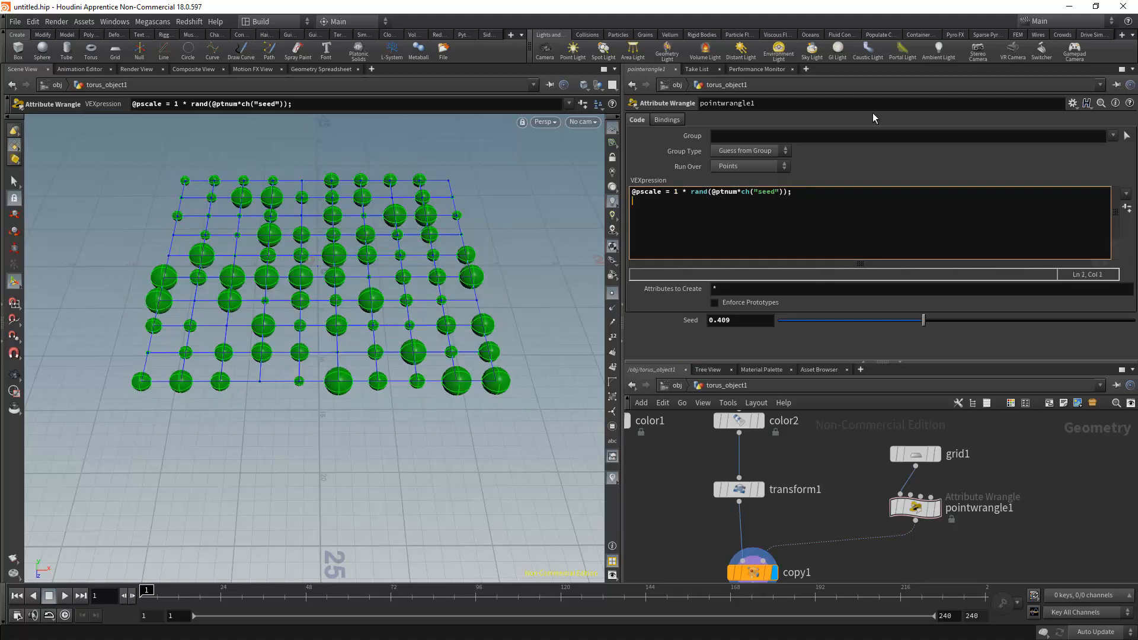
{"action": "type", "text": "@Cd = ran"}
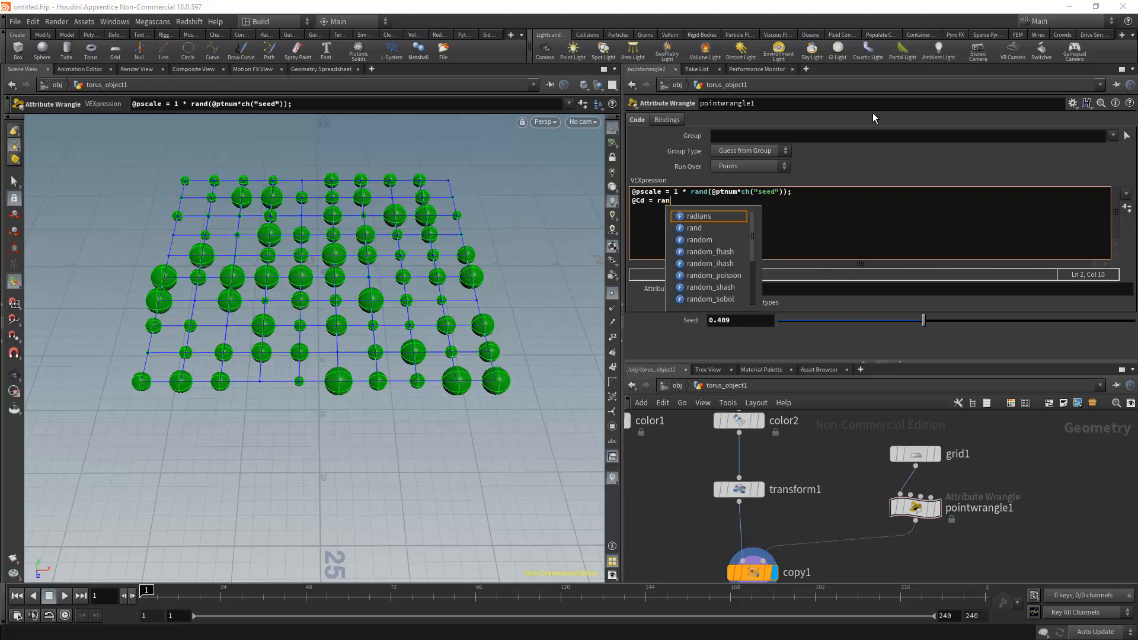
{"action": "type", "text": "d(@"}
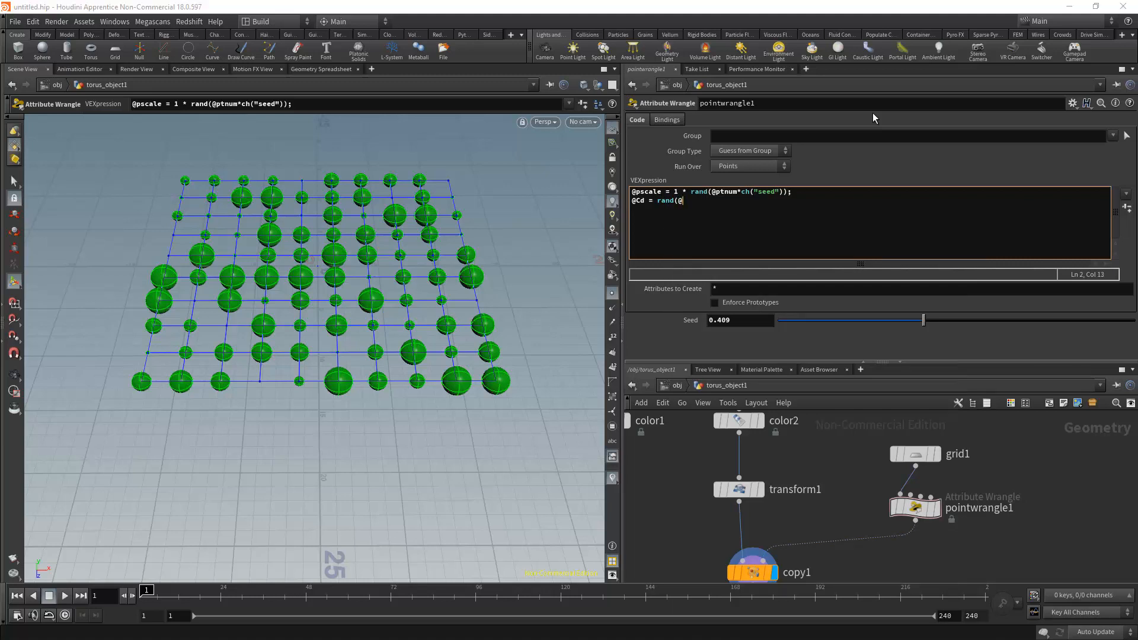
{"action": "type", "text": "ptnum);"}
{"action": "left_click", "coordinate": [1082, 450]}
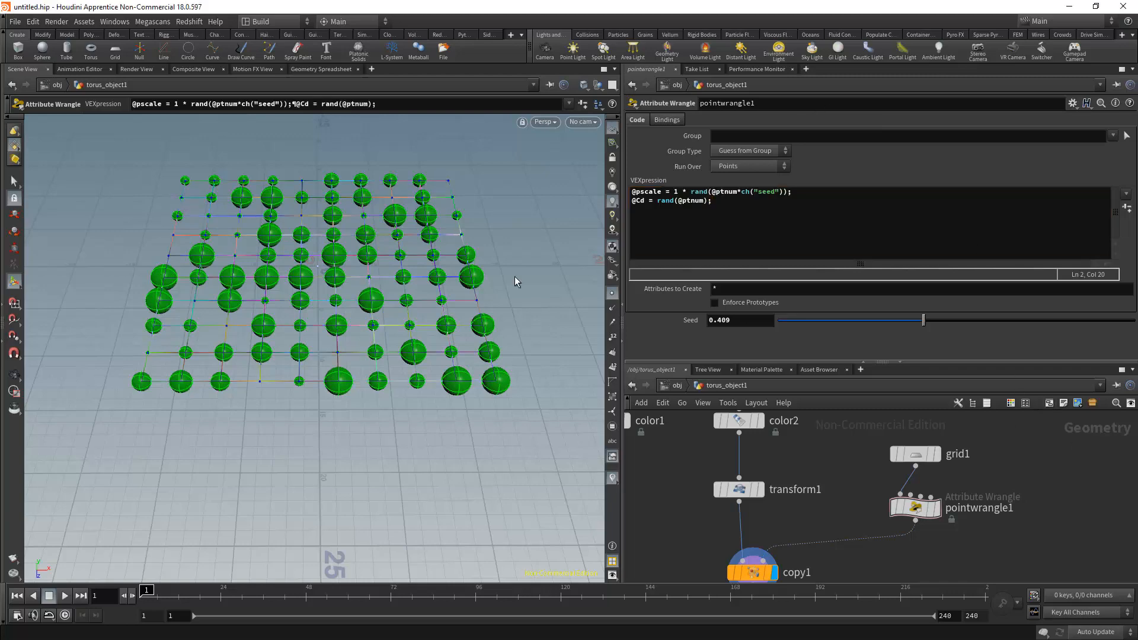
Step: Display pointwrangle1's output to inspect the random colors on the grid, then return the display to copy1
{"action": "left_click_drag", "start_coordinate": [349, 270], "coordinate": [314, 272], "text": "alt"}
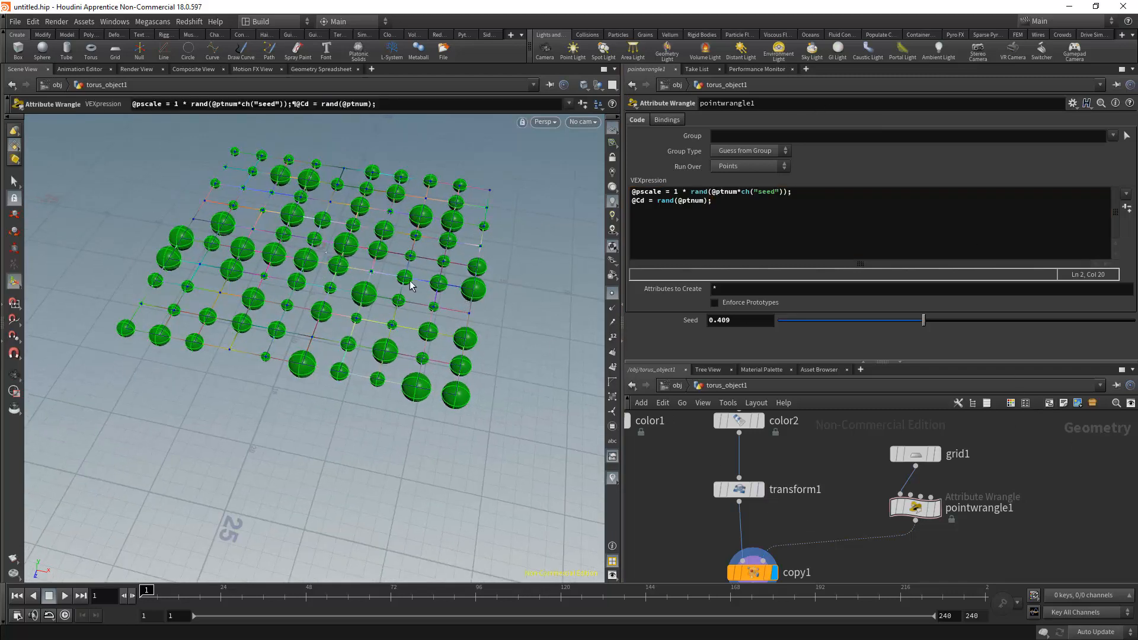
{"action": "left_click_drag", "start_coordinate": [413, 286], "coordinate": [323, 263], "text": "alt"}
{"action": "left_click", "coordinate": [941, 511]}
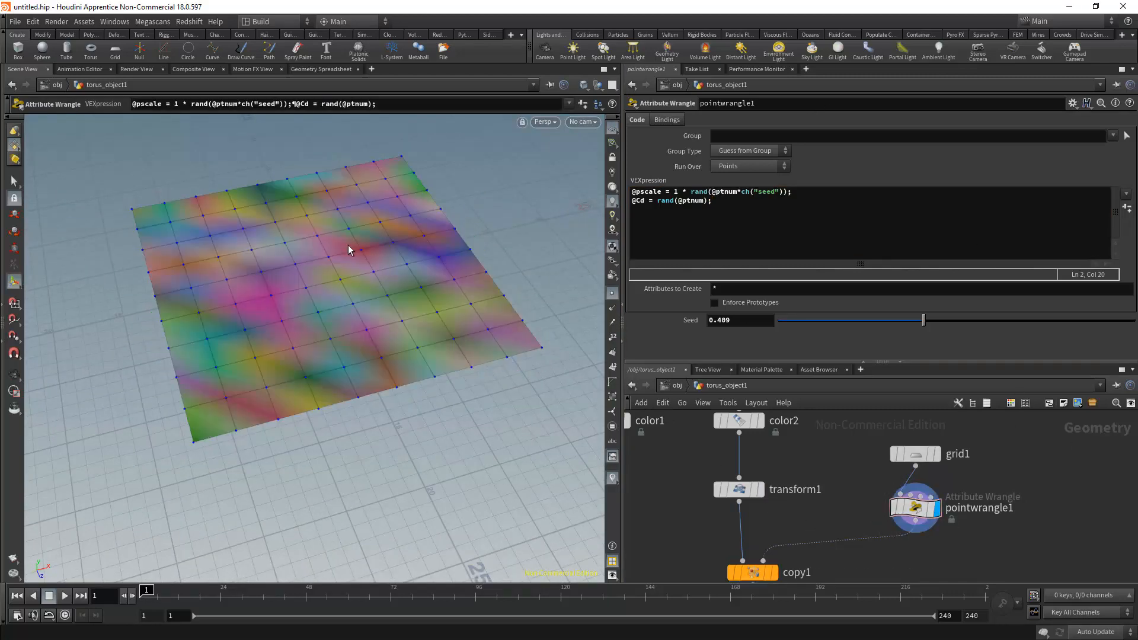
{"action": "middle_click_drag", "start_coordinate": [678, 497], "coordinate": [634, 408]}
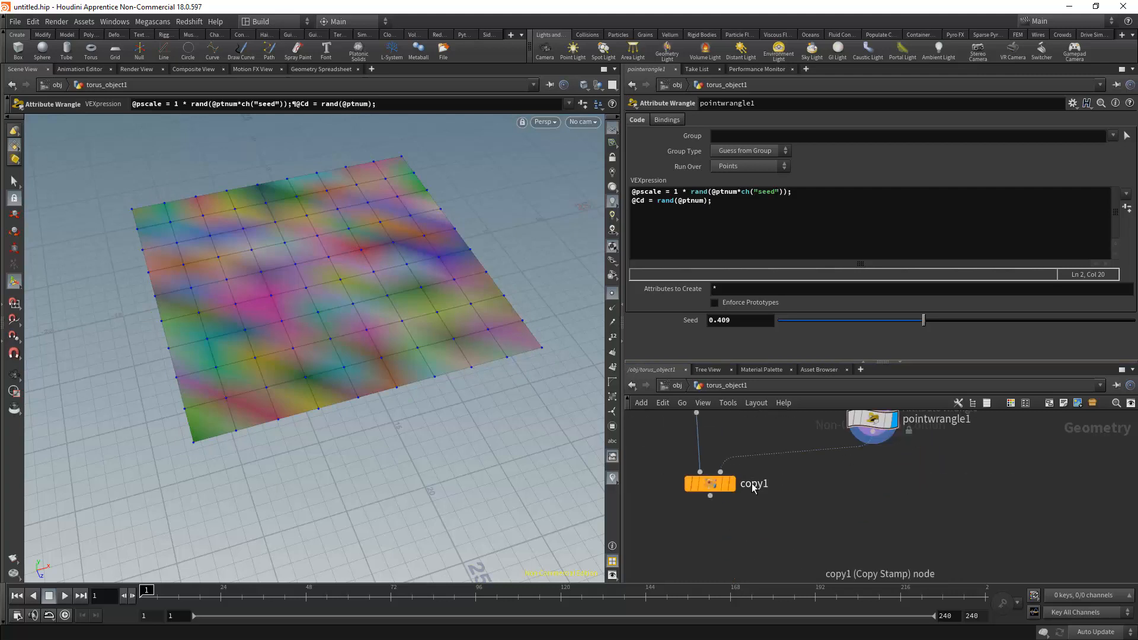
{"action": "left_click", "coordinate": [724, 483]}
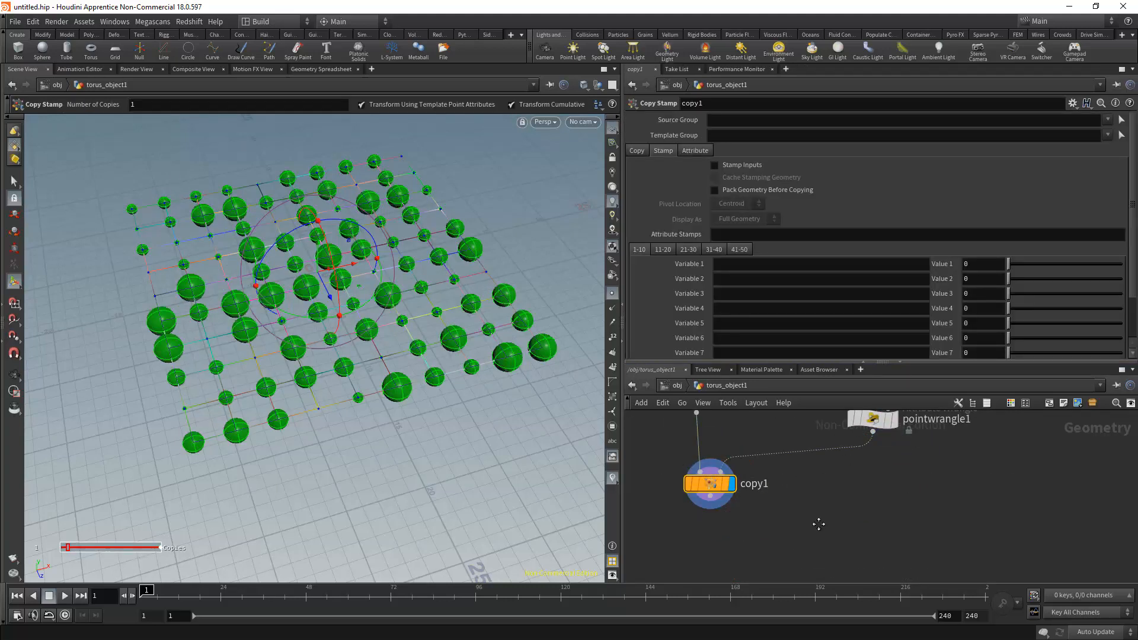
Step: Display transform1 to check the source sphere's color, then switch back to the copy1 result
{"action": "middle_click_drag", "start_coordinate": [817, 525], "coordinate": [850, 603]}
{"action": "middle_click_drag", "start_coordinate": [764, 456], "coordinate": [772, 515]}
{"action": "left_click", "coordinate": [763, 541]}
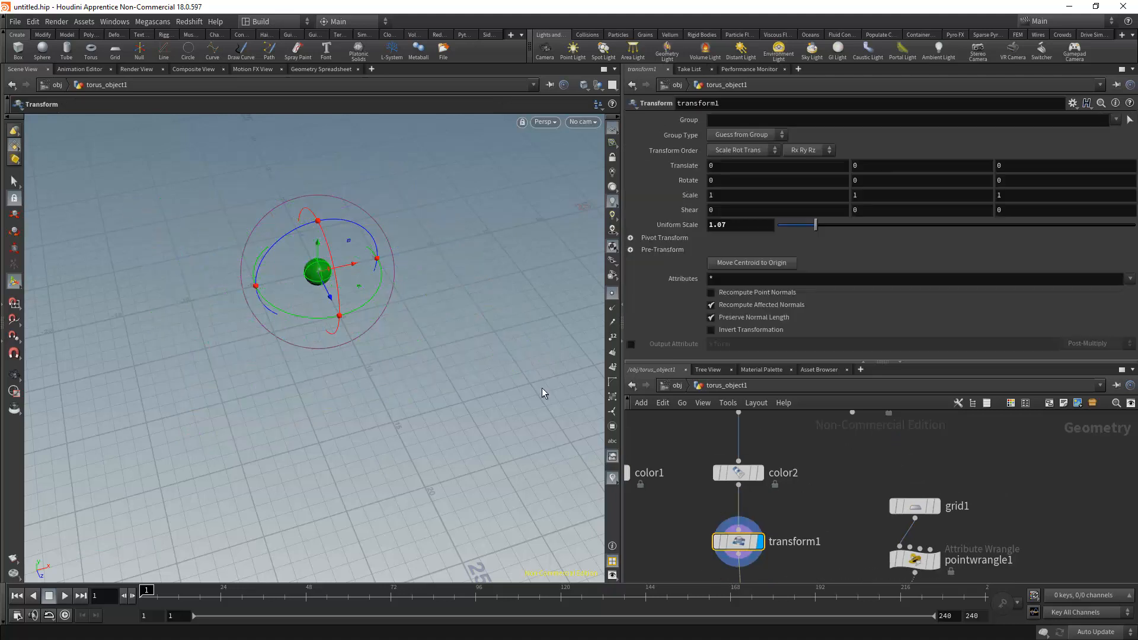
{"action": "middle_click_drag", "start_coordinate": [793, 477], "coordinate": [759, 328]}
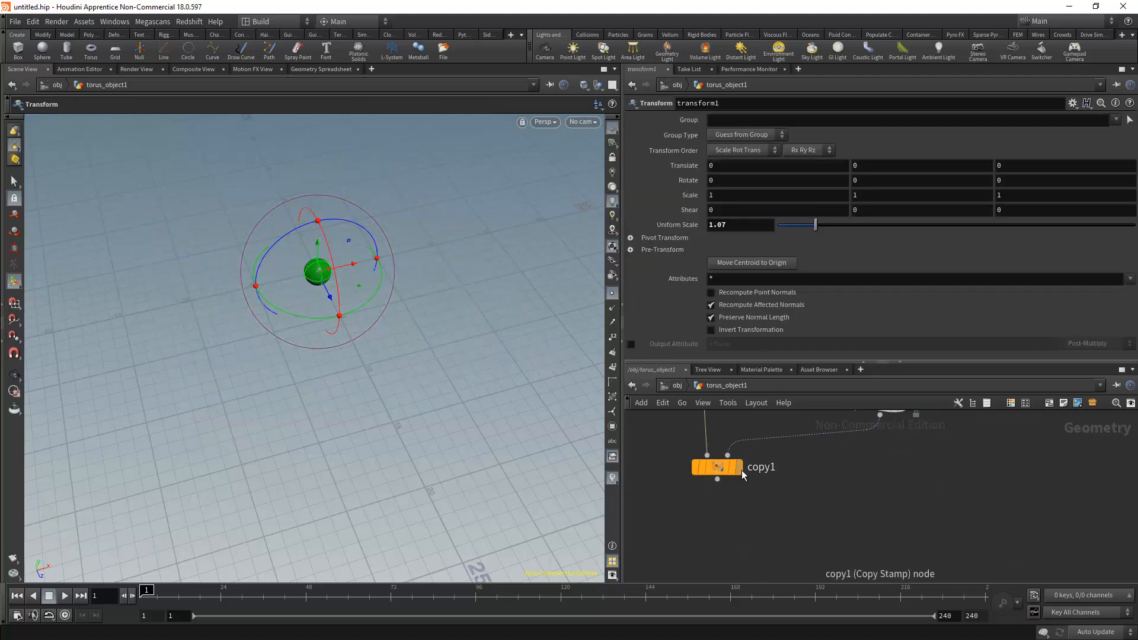
{"action": "left_click", "coordinate": [735, 464]}
{"action": "left_click", "coordinate": [717, 464]}
{"action": "middle_click_drag", "start_coordinate": [844, 486], "coordinate": [829, 527]}
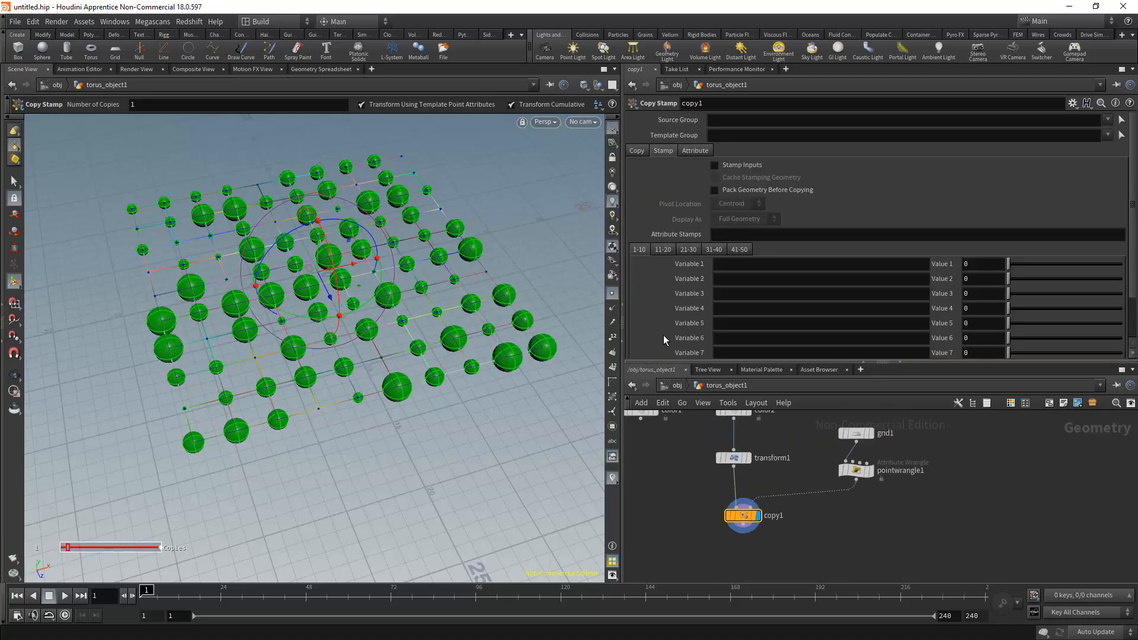
Step: Enable Use Template Point Attributes on copy1 so the spheres take the grid points' colors
{"action": "middle_click_drag", "start_coordinate": [678, 481], "coordinate": [678, 543]}
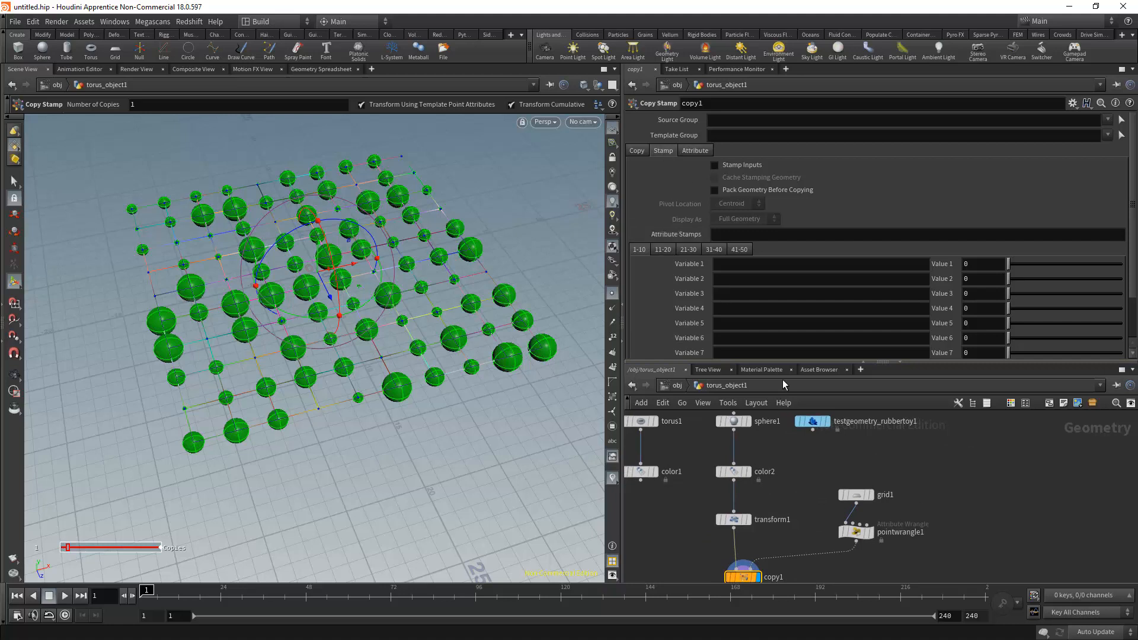
{"action": "middle_click_drag", "start_coordinate": [692, 500], "coordinate": [687, 412]}
{"action": "left_click", "coordinate": [694, 151]}
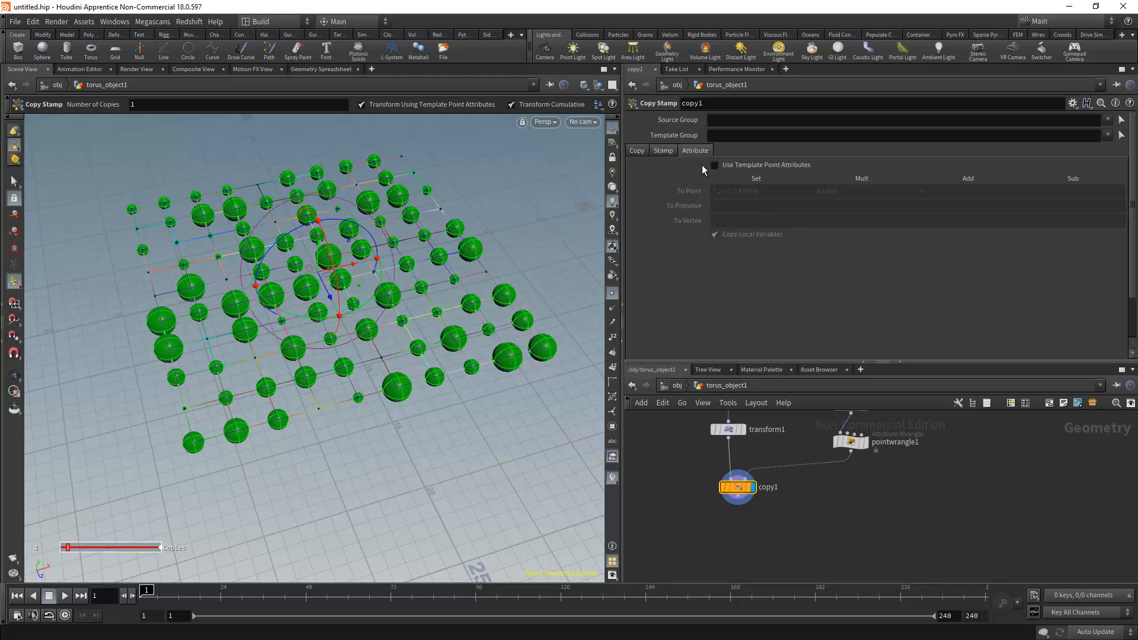
{"action": "left_click", "coordinate": [783, 166]}
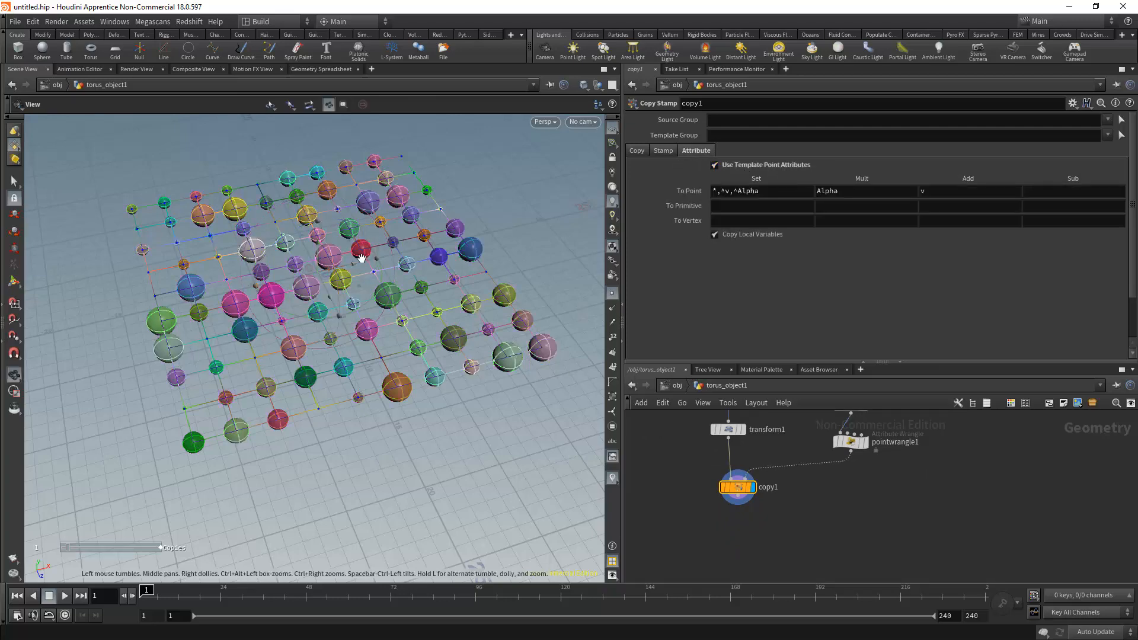
{"action": "left_click_drag", "start_coordinate": [326, 278], "coordinate": [267, 257], "text": "alt"}
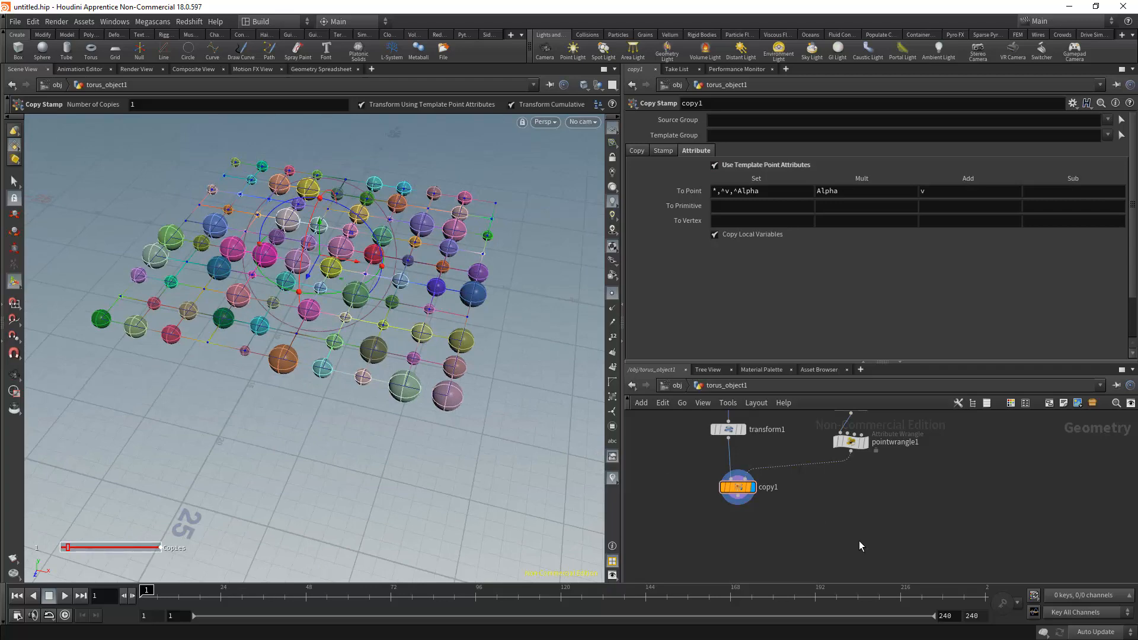
Step: Append a displayed Null node after copy1 and hide the viewport's reference grid
{"action": "key", "text": "Tab"}
{"action": "type", "text": "nu"}
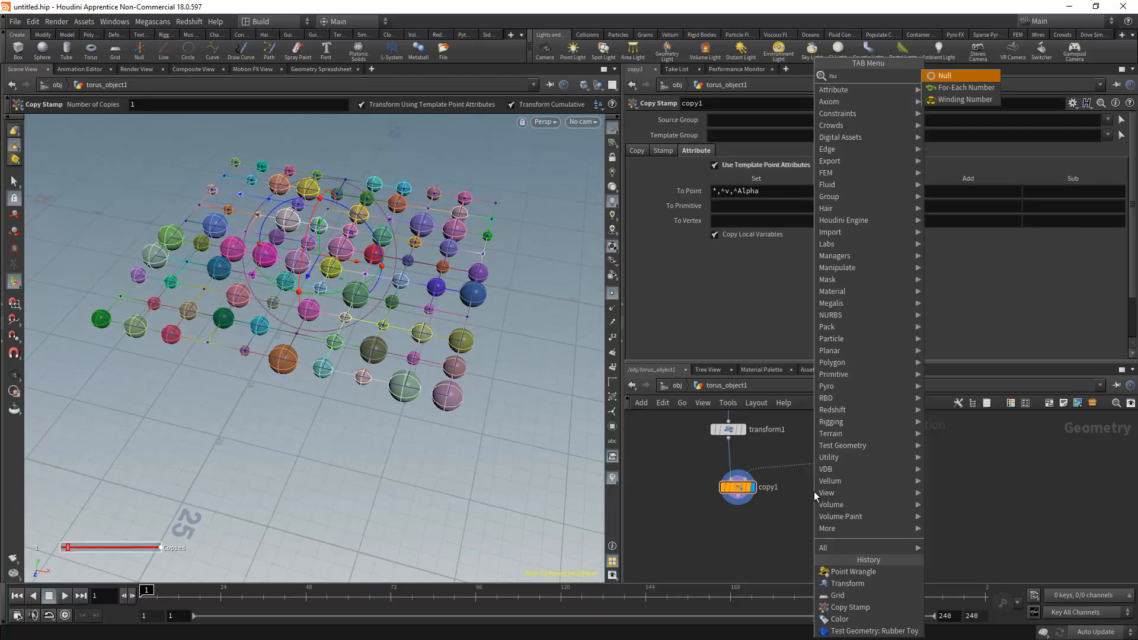
{"action": "key", "text": "Return"}
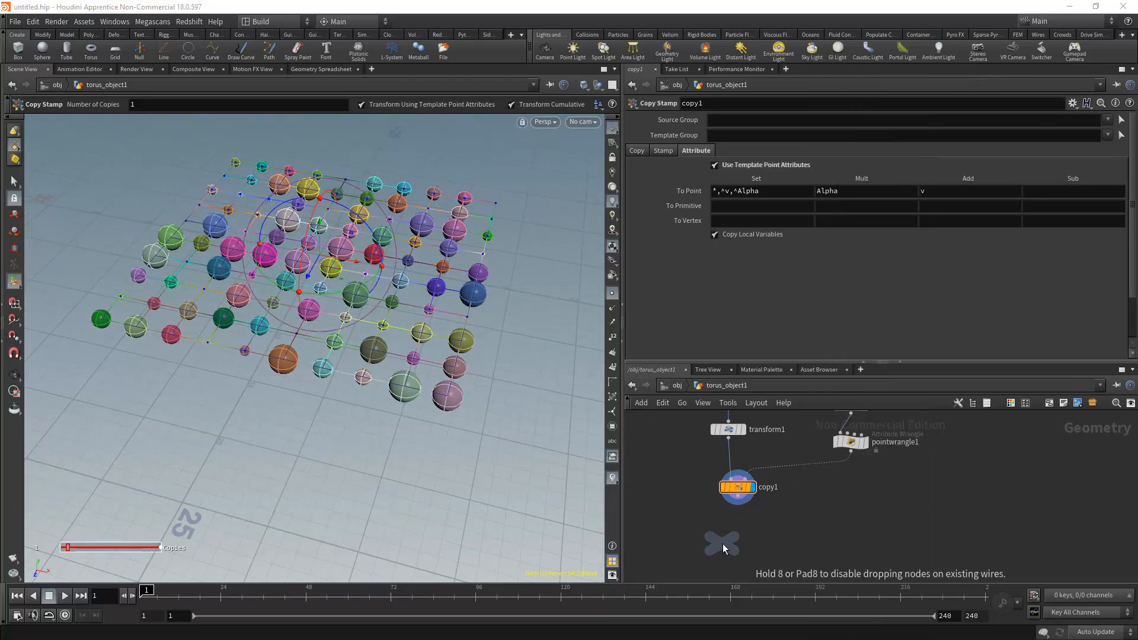
{"action": "left_click", "coordinate": [737, 541]}
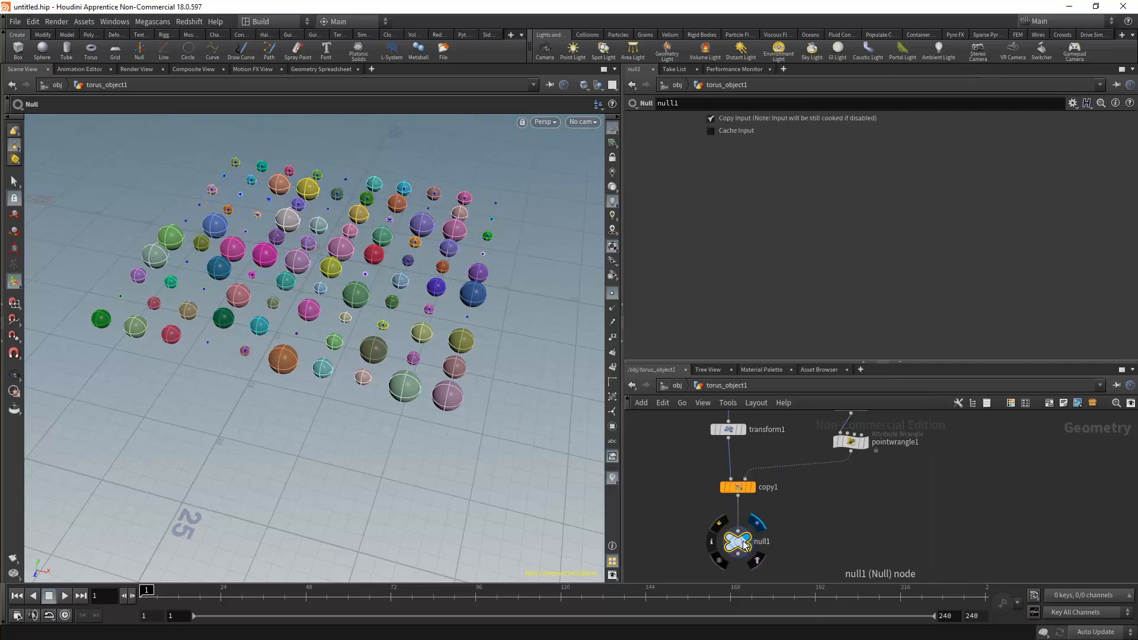
{"action": "left_click", "coordinate": [612, 129]}
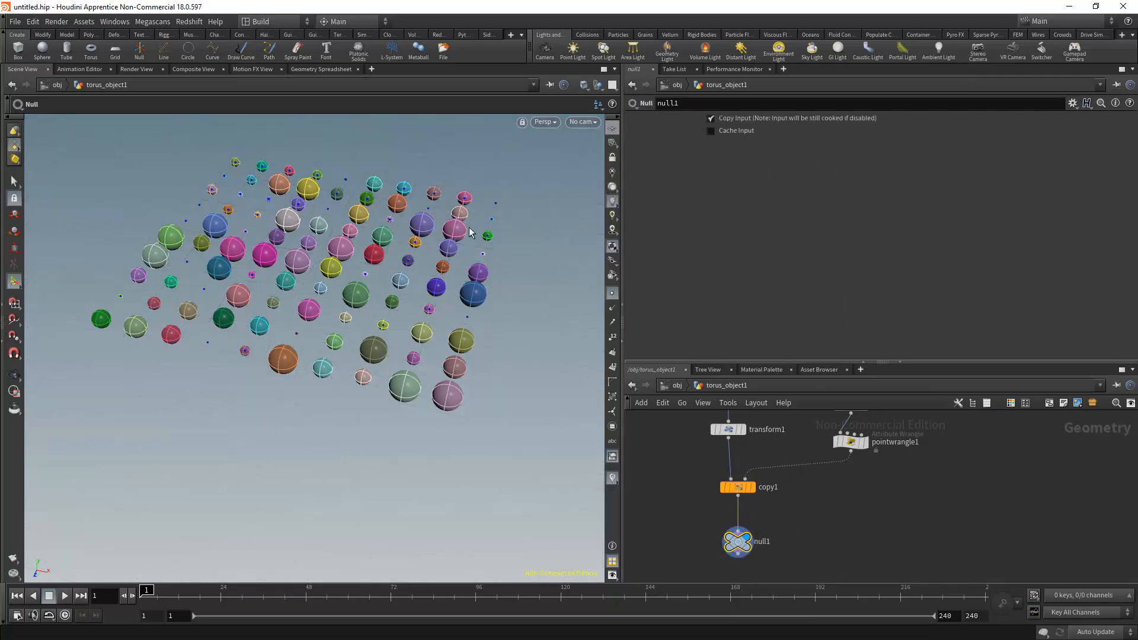
{"action": "left_click_drag", "start_coordinate": [470, 229], "coordinate": [466, 259], "text": "alt"}
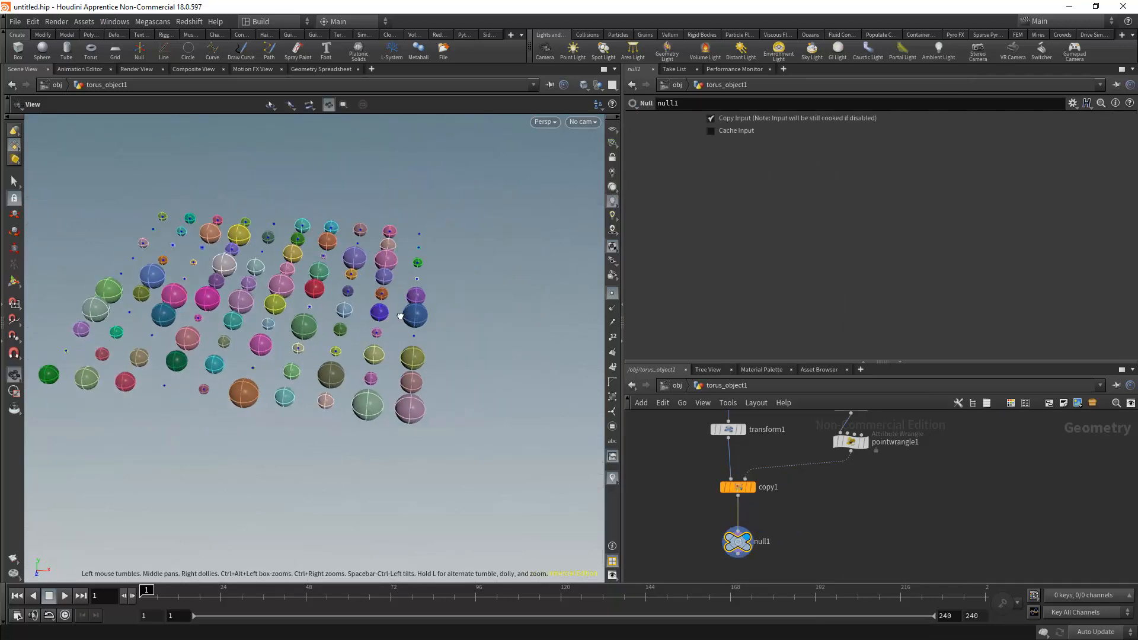
{"action": "left_click", "coordinate": [850, 441]}
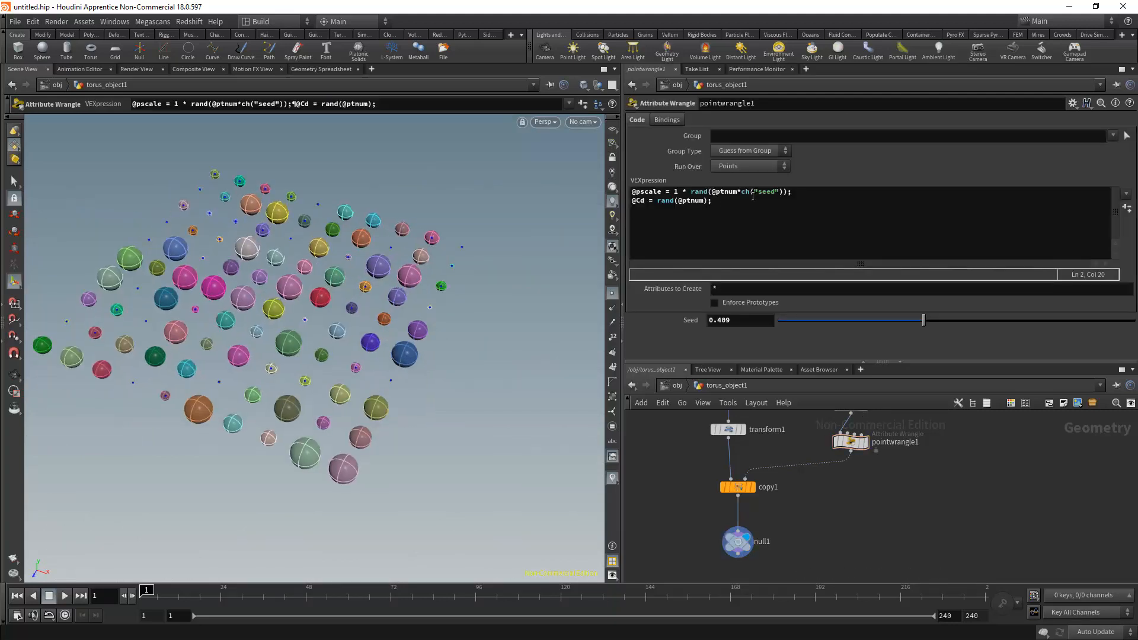
{"action": "left_click_drag", "start_coordinate": [788, 192], "coordinate": [656, 201]}
{"action": "type", "text": "rand(@ptnum*ch(\"seed\"))"}
{"action": "left_click", "coordinate": [973, 473]}
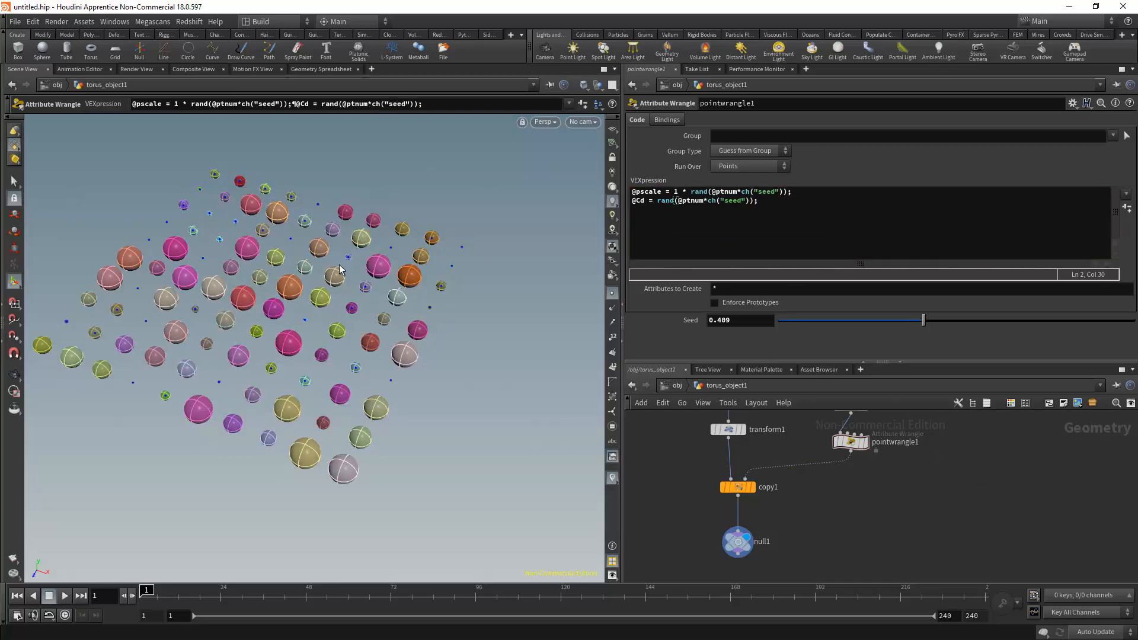
{"action": "left_click_drag", "start_coordinate": [922, 319], "coordinate": [922, 318]}
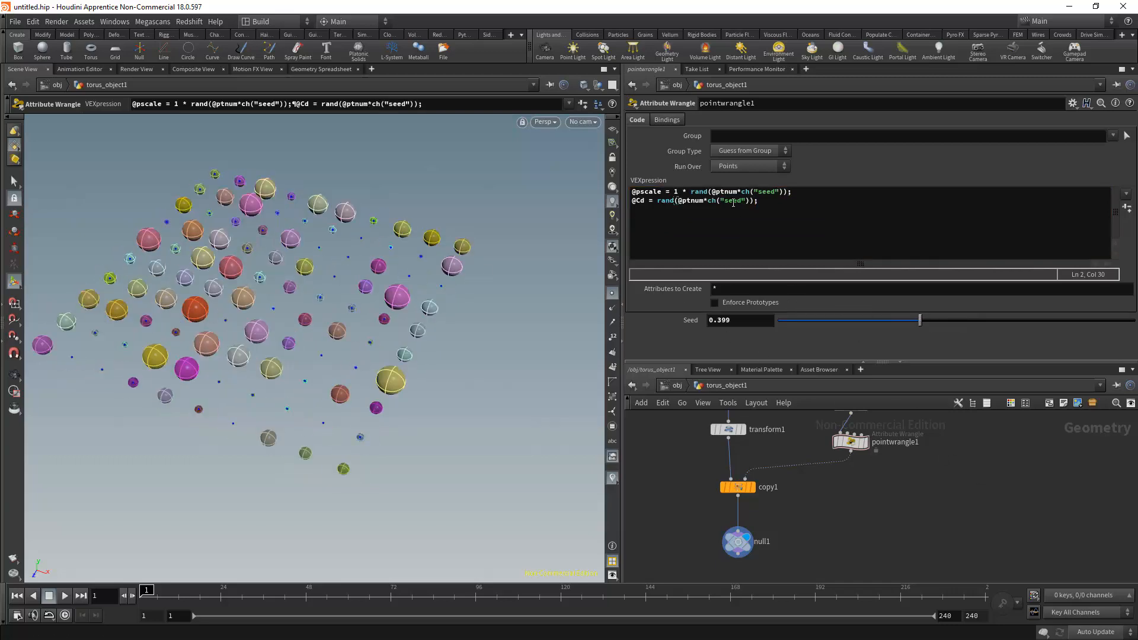
{"action": "left_click", "coordinate": [631, 192]}
{"action": "key", "text": "Return"}
{"action": "key", "text": "Return"}
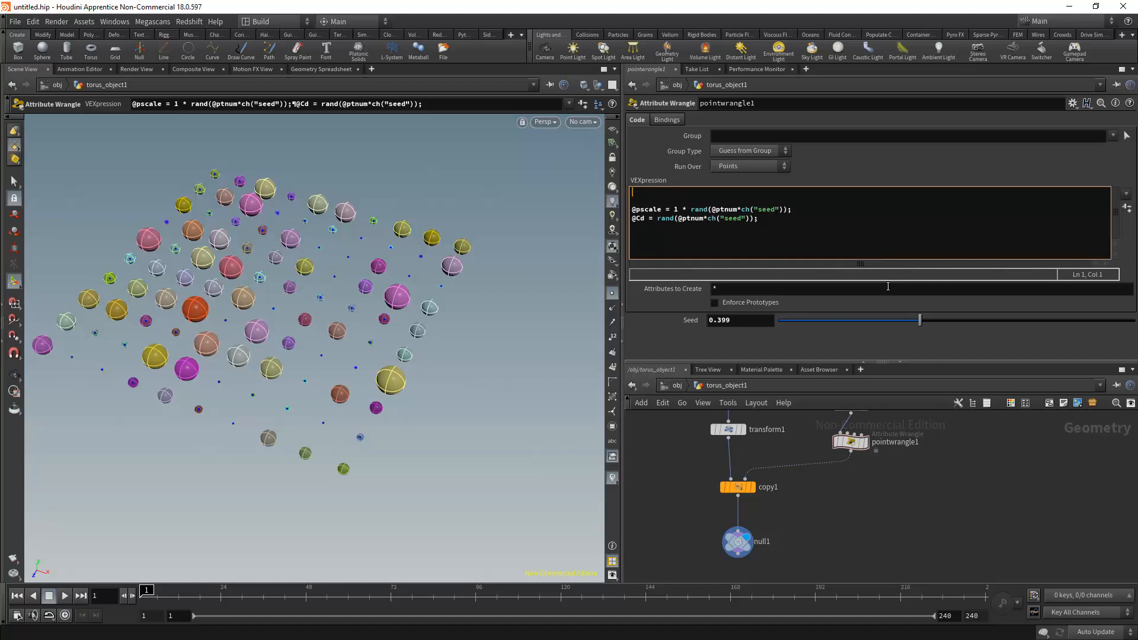
{"action": "type", "text": "float myrand ="}
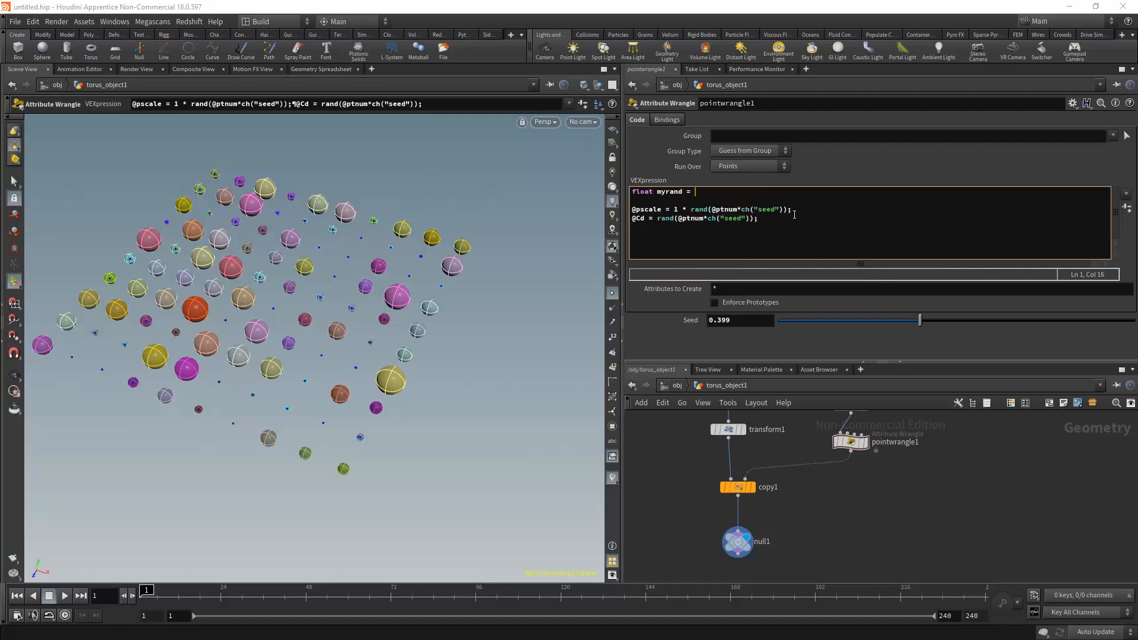
{"action": "left_click_drag", "start_coordinate": [792, 211], "coordinate": [691, 211]}
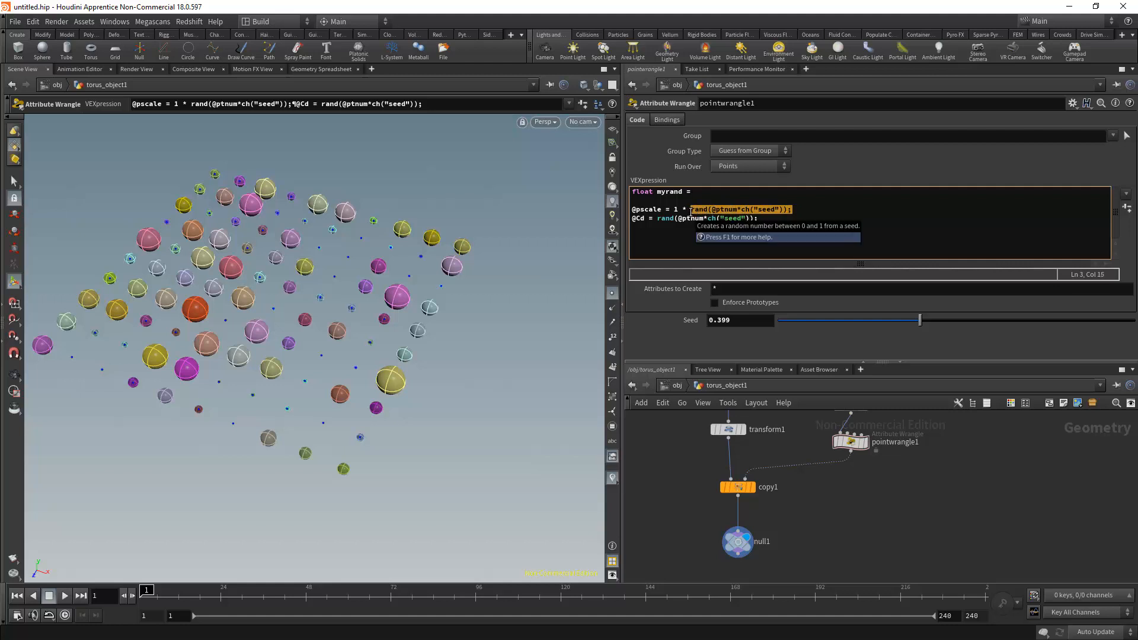
{"action": "key", "text": "ctrl+x"}
{"action": "key", "text": "ctrl+v"}
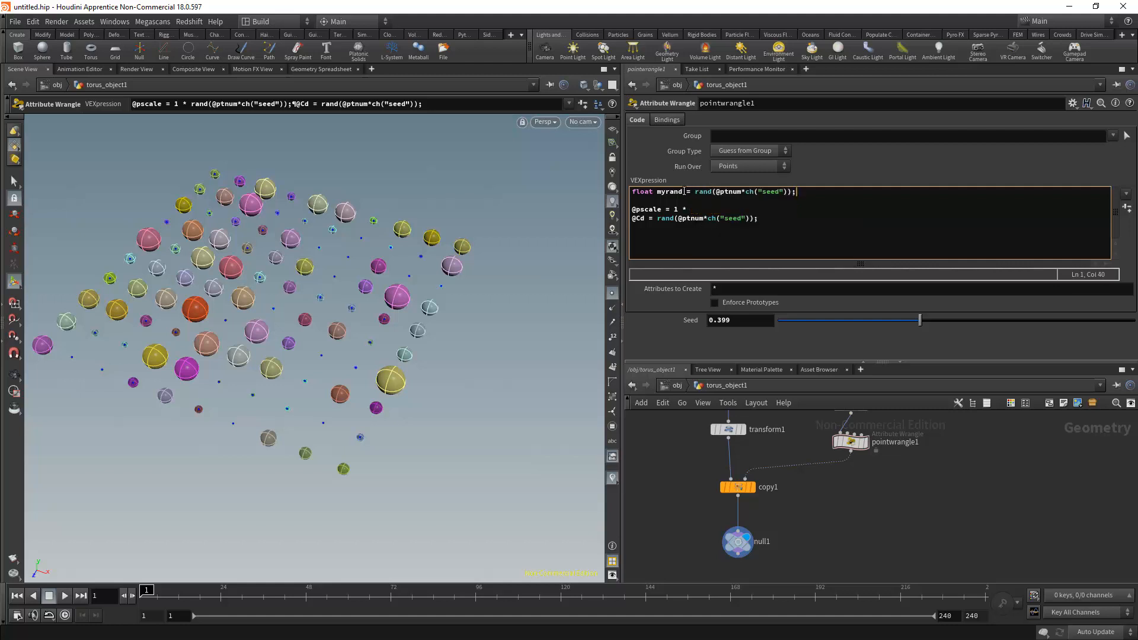
{"action": "left_click_drag", "start_coordinate": [686, 191], "coordinate": [656, 192]}
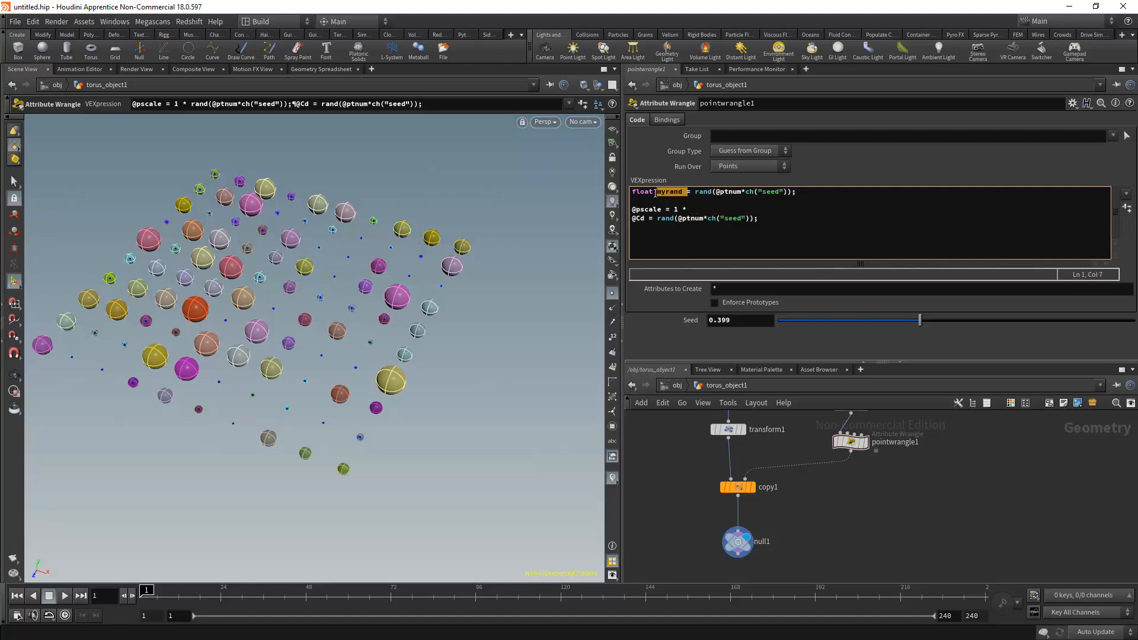
{"action": "key", "text": "ctrl+c"}
{"action": "left_click", "coordinate": [710, 205]}
{"action": "key", "text": "ctrl+v"}
{"action": "left_click_drag", "start_coordinate": [752, 218], "coordinate": [657, 220]}
{"action": "key", "text": "ctrl+v"}
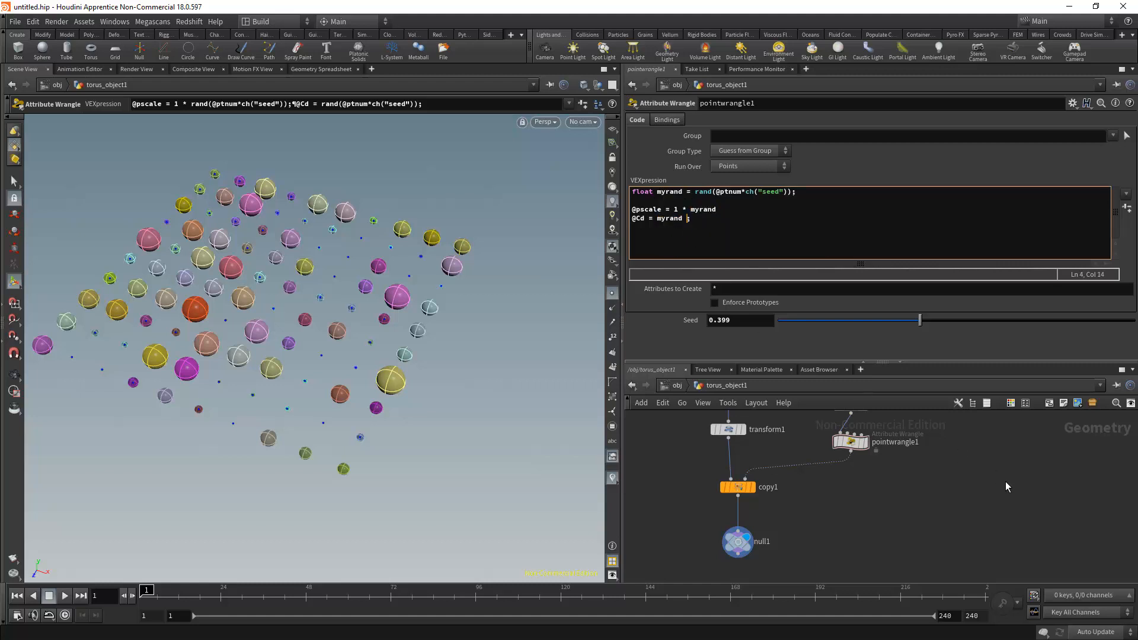
{"action": "left_click", "coordinate": [1005, 487]}
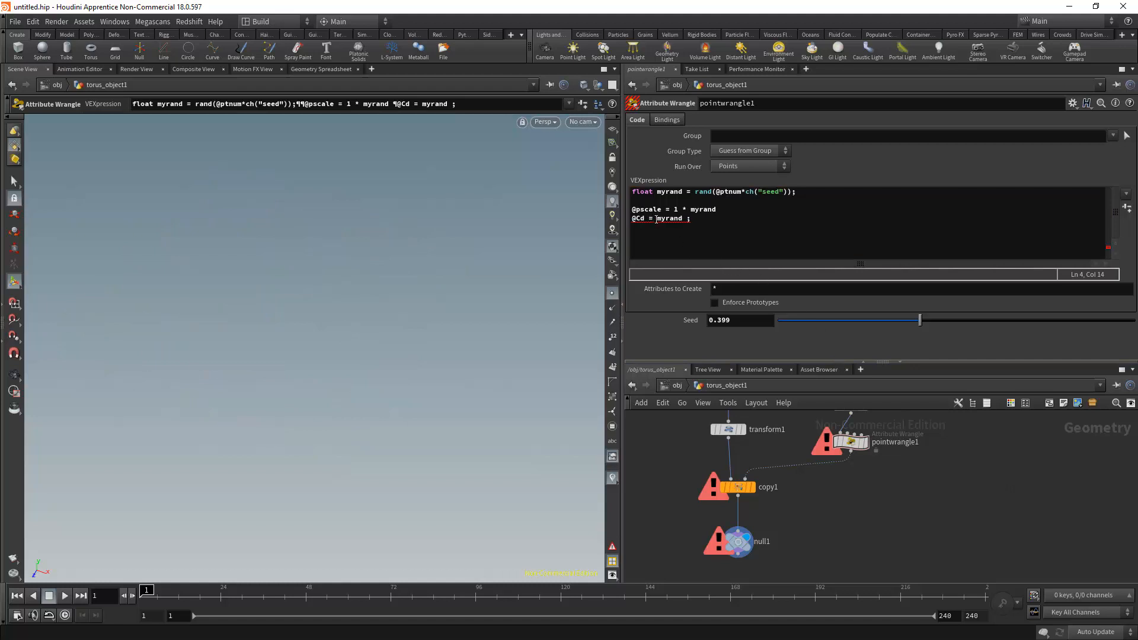
{"action": "left_click", "coordinate": [687, 220]}
{"action": "key", "text": "BackSpace"}
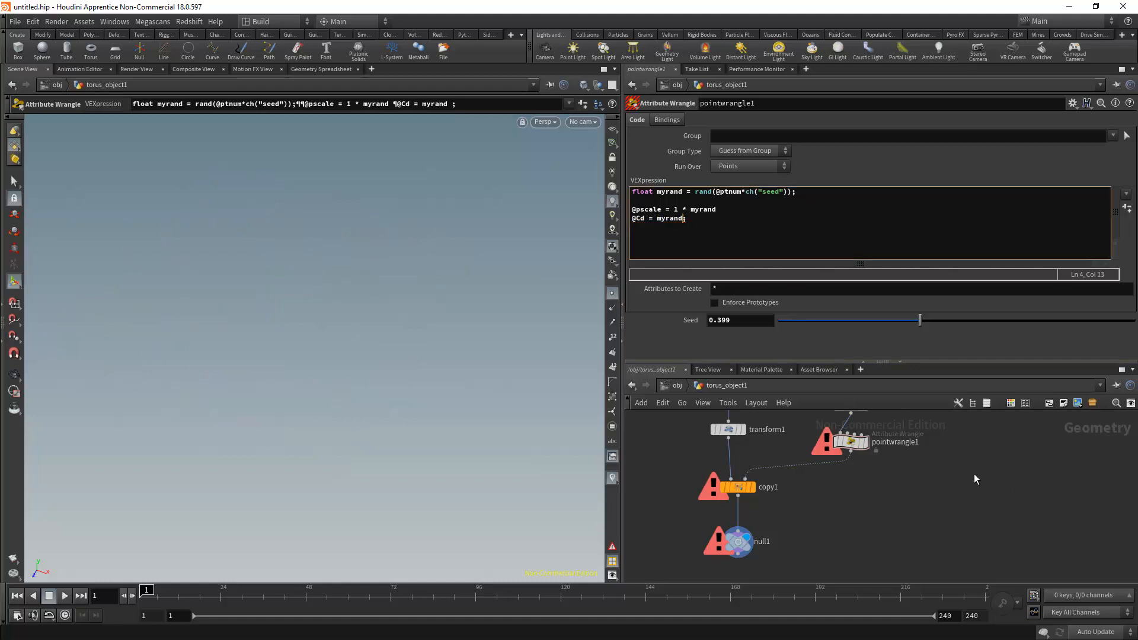
{"action": "left_click", "coordinate": [975, 474]}
{"action": "left_click", "coordinate": [656, 218]}
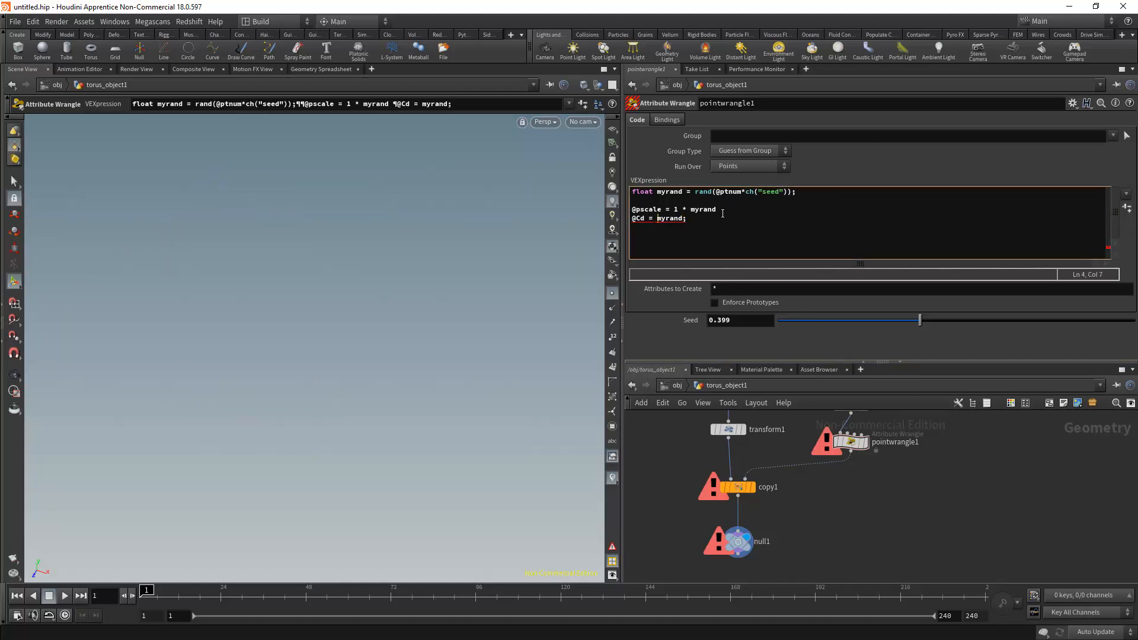
{"action": "left_click", "coordinate": [695, 212]}
{"action": "left_click_drag", "start_coordinate": [717, 210], "coordinate": [741, 212]}
{"action": "left_click", "coordinate": [767, 216]}
{"action": "left_click", "coordinate": [720, 209]}
{"action": "type", "text": ";"}
{"action": "left_click", "coordinate": [977, 480]}
{"action": "scroll", "coordinate": [811, 496], "scroll_direction": "down", "scroll_amount": 4}
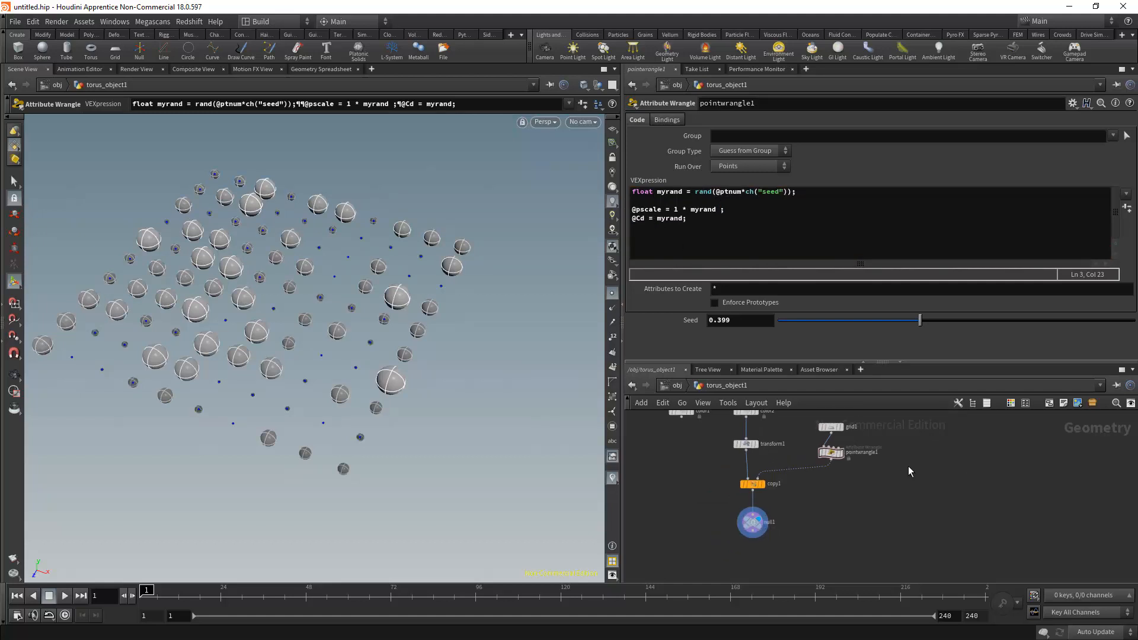
{"action": "left_click", "coordinate": [657, 218]}
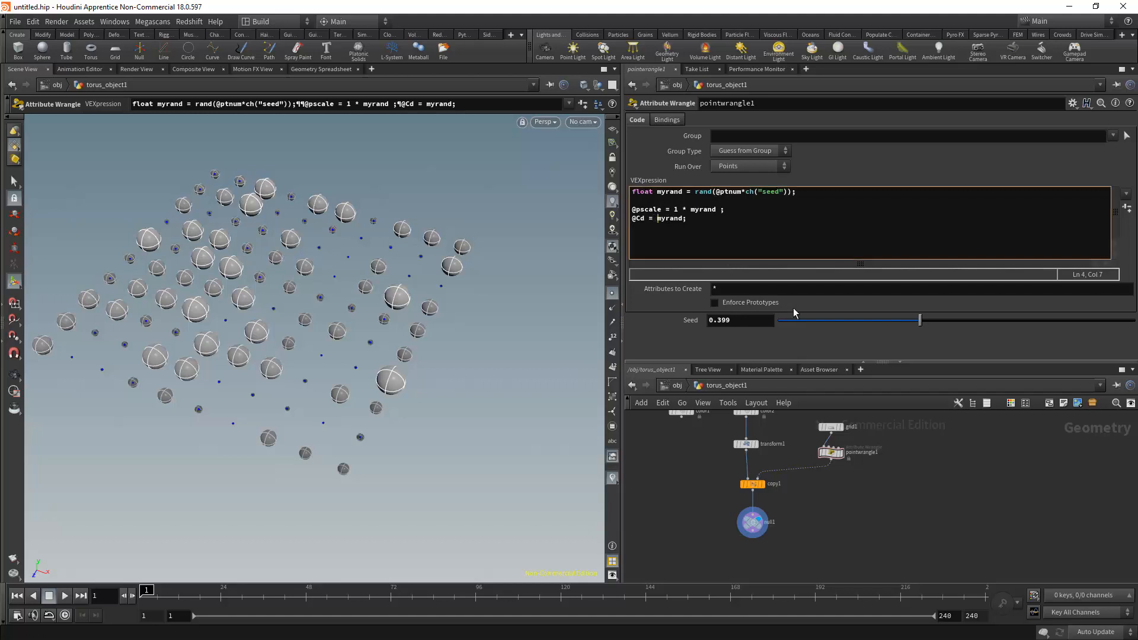
{"action": "type", "text": "set("}
{"action": "left_click", "coordinate": [701, 218]}
{"action": "type", "text": ",myrand ,myrand )"}
{"action": "left_click", "coordinate": [731, 219]}
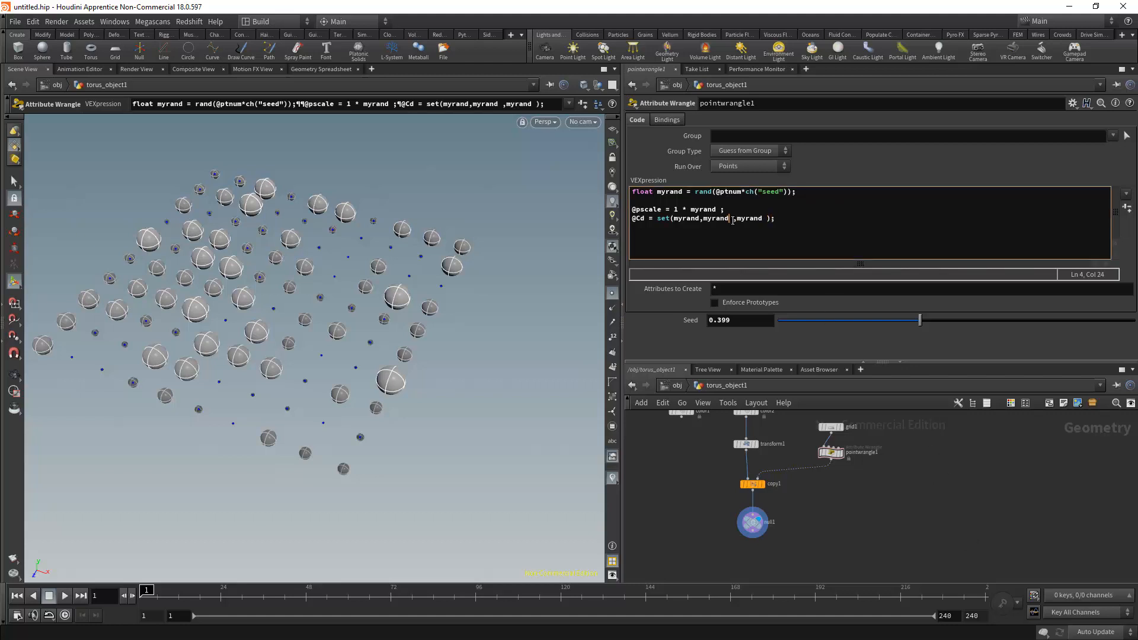
{"action": "left_click_drag", "start_coordinate": [733, 221], "coordinate": [704, 224]}
{"action": "type", "text": "0"}
{"action": "left_click", "coordinate": [731, 219]}
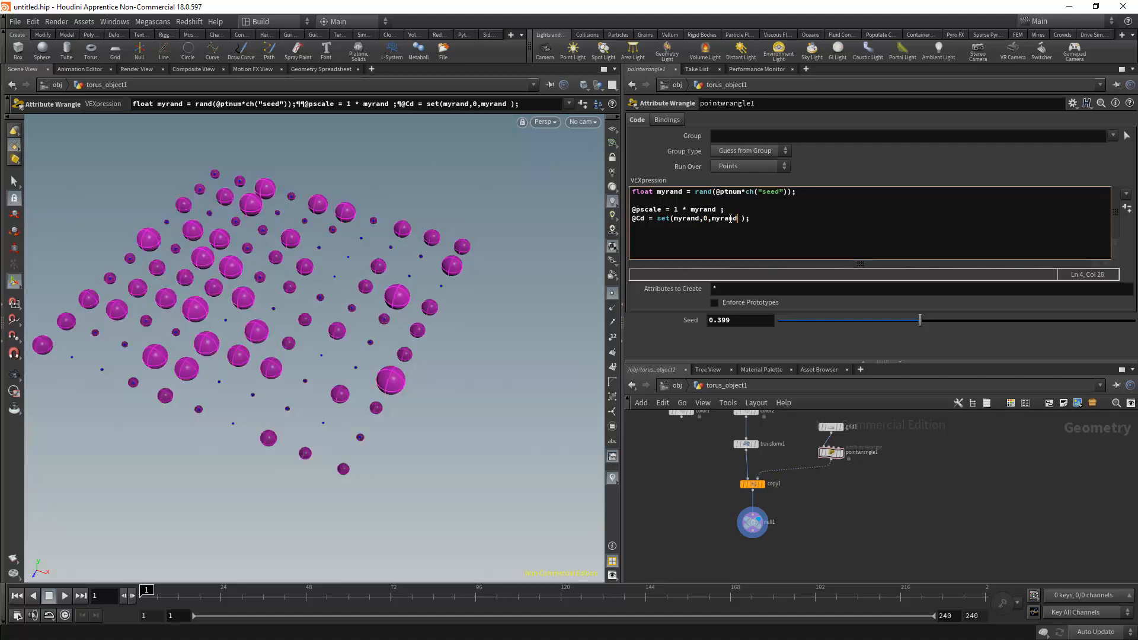
{"action": "left_click_drag", "start_coordinate": [733, 218], "coordinate": [710, 219]}
{"action": "type", "text": "0"}
{"action": "left_click", "coordinate": [1011, 479]}
{"action": "left_click_drag", "start_coordinate": [332, 265], "coordinate": [427, 284], "text": "alt"}
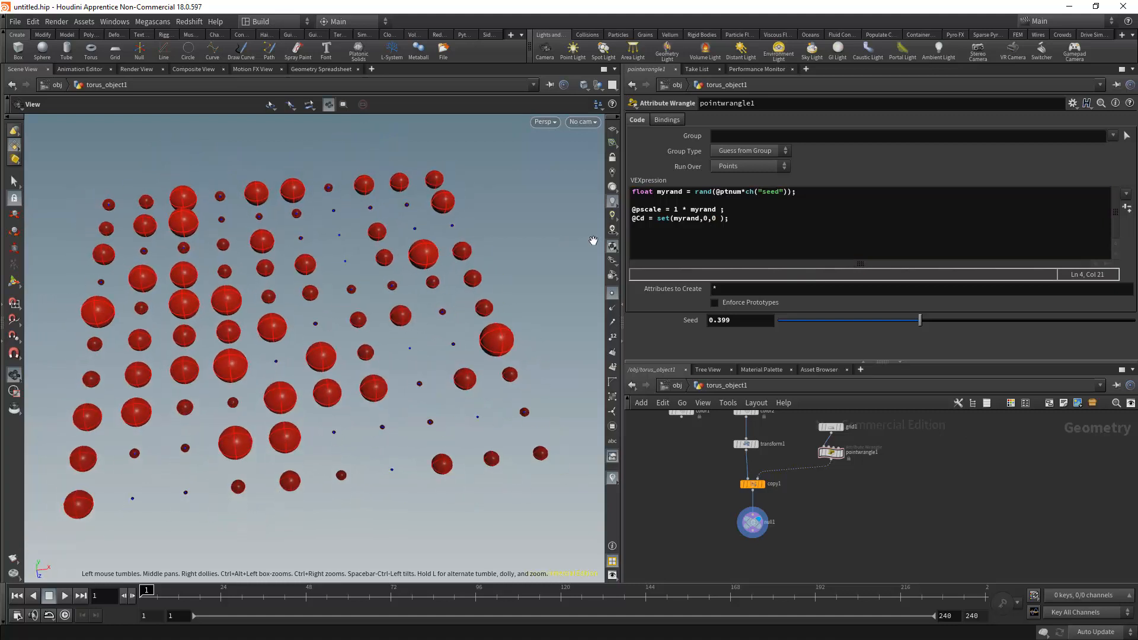
{"action": "left_click", "coordinate": [704, 218]}
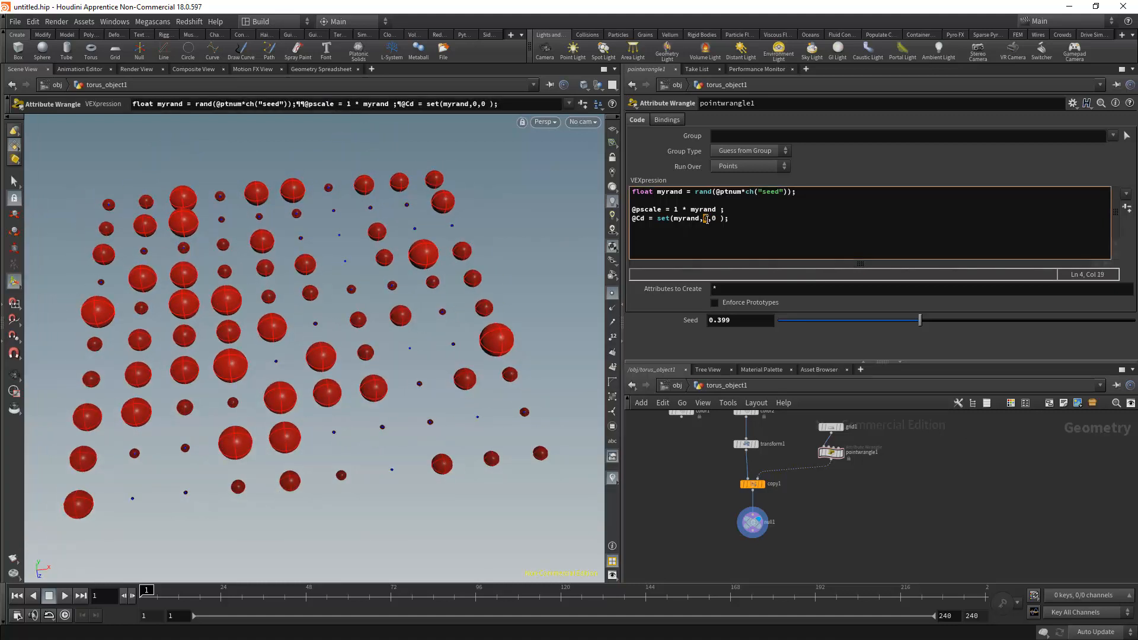
{"action": "type", "text": "myrand"}
{"action": "key", "text": "BackSpace"}
{"action": "key", "text": "ctrl+Return"}
{"action": "left_click_drag", "start_coordinate": [435, 278], "coordinate": [383, 268]}
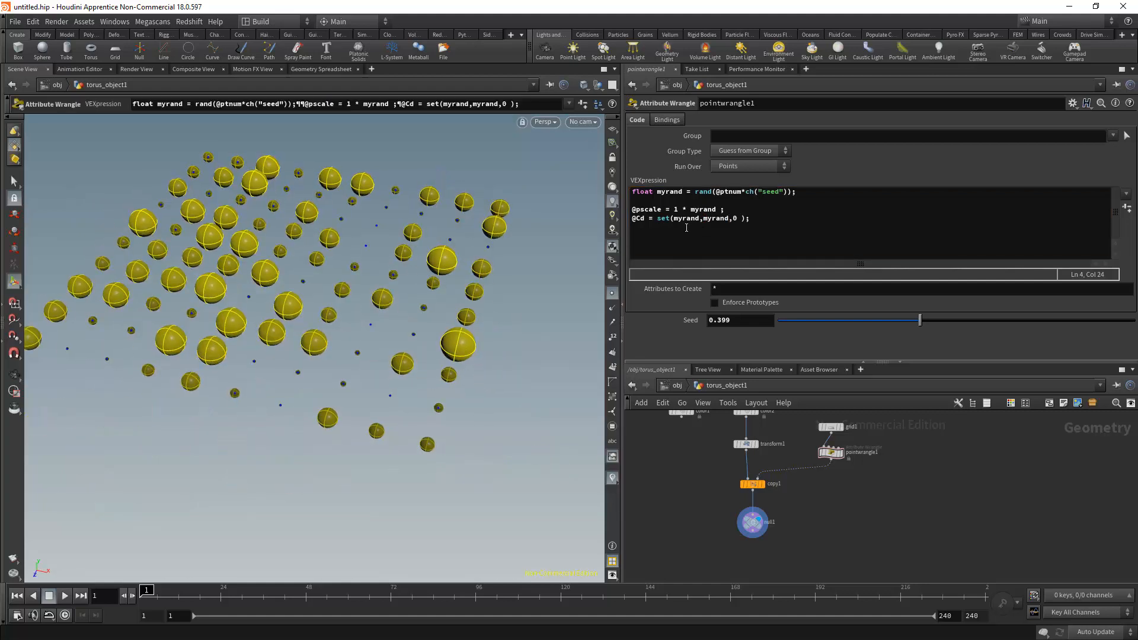
{"action": "left_click", "coordinate": [699, 219]}
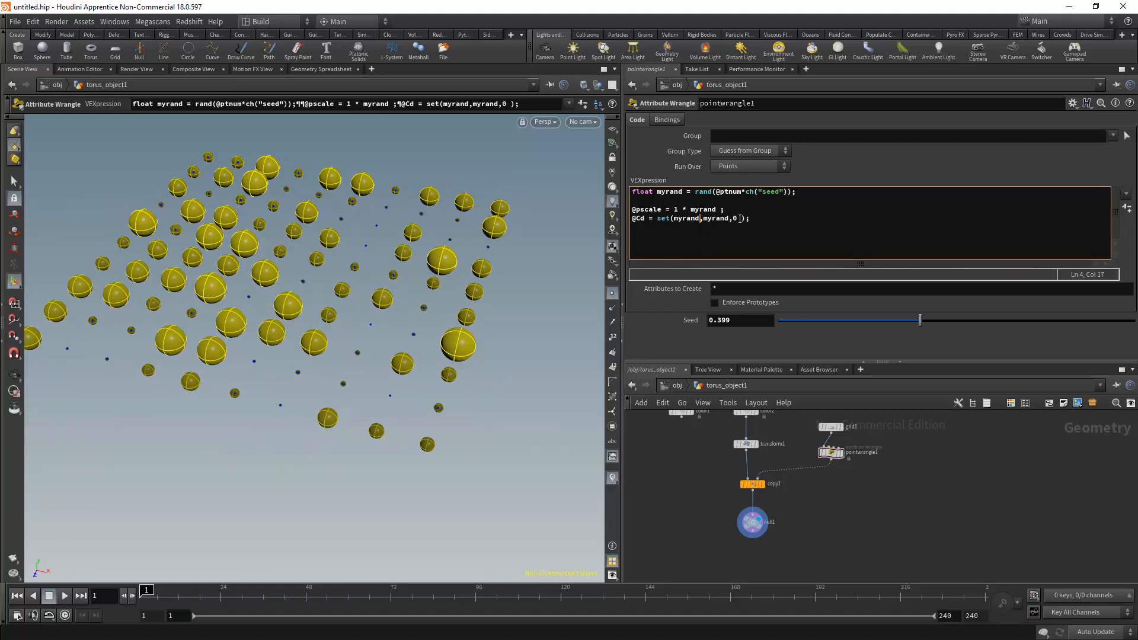
{"action": "key", "text": "BackSpace"}
{"action": "type", "text": "1"}
{"action": "left_click_drag", "start_coordinate": [363, 268], "coordinate": [496, 252], "text": "alt"}
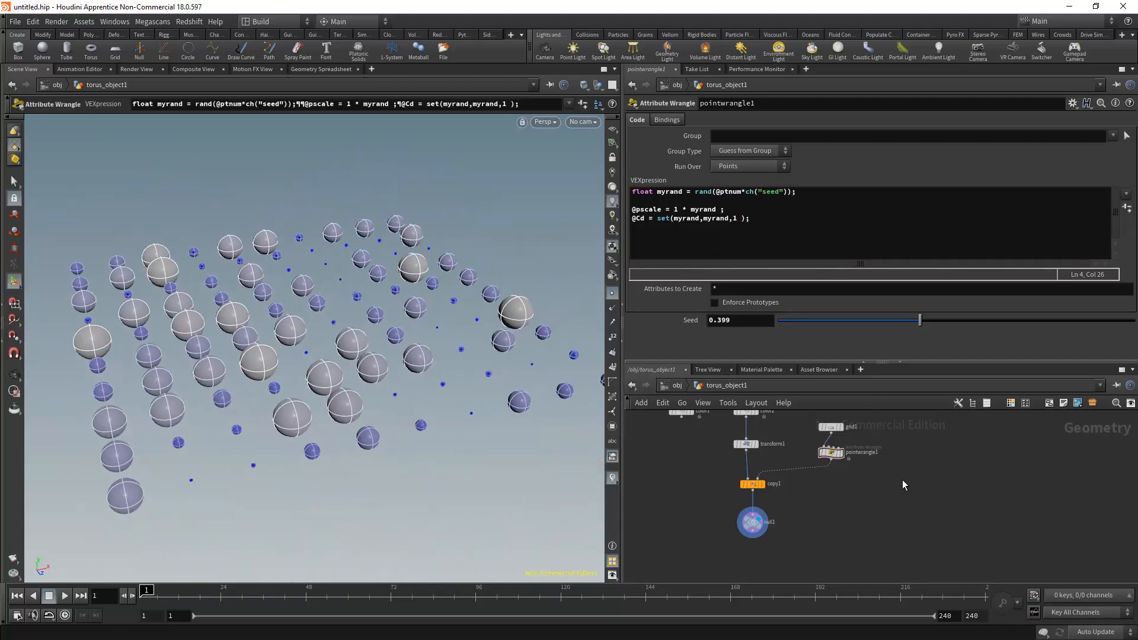
{"action": "left_click", "coordinate": [661, 219]}
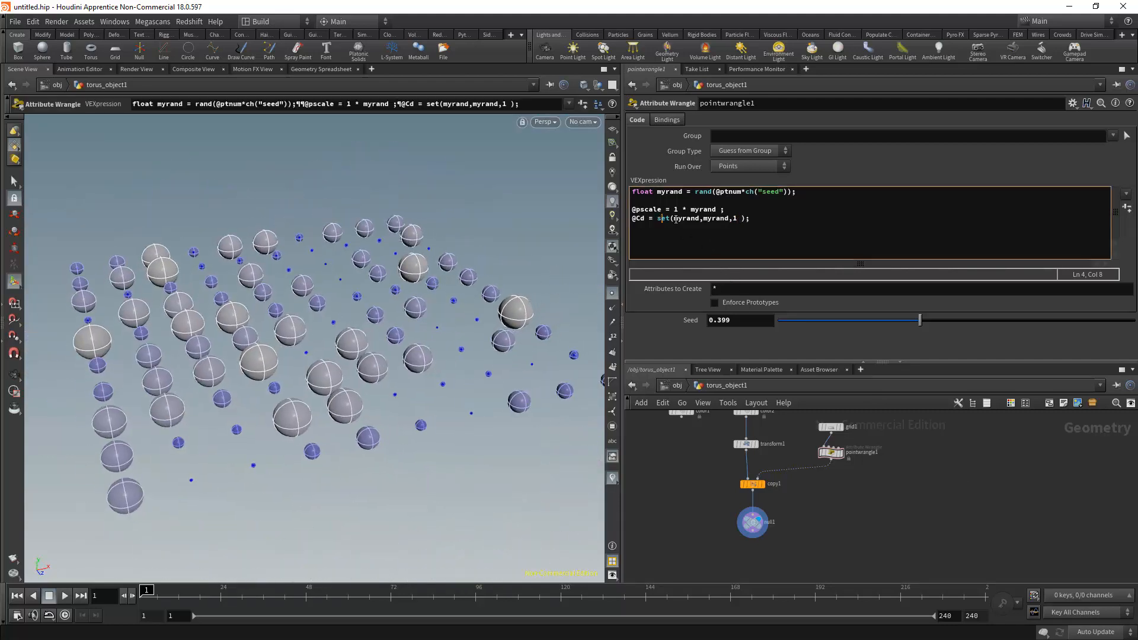
{"action": "double_click", "coordinate": [645, 192]}
{"action": "type", "text": "v"}
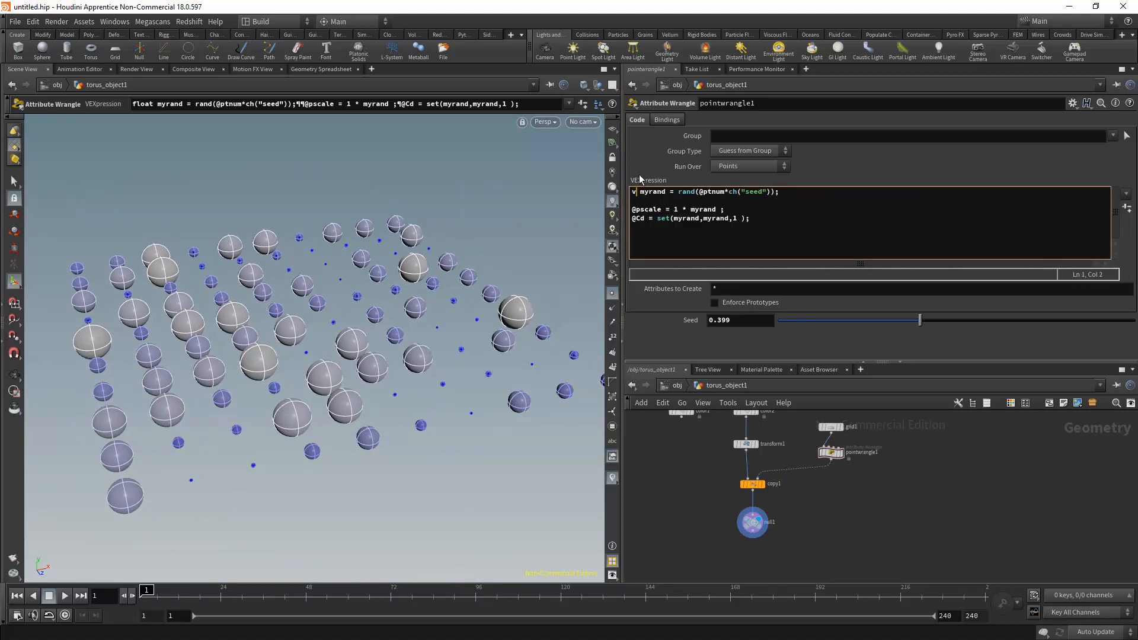
{"action": "type", "text": "ector"}
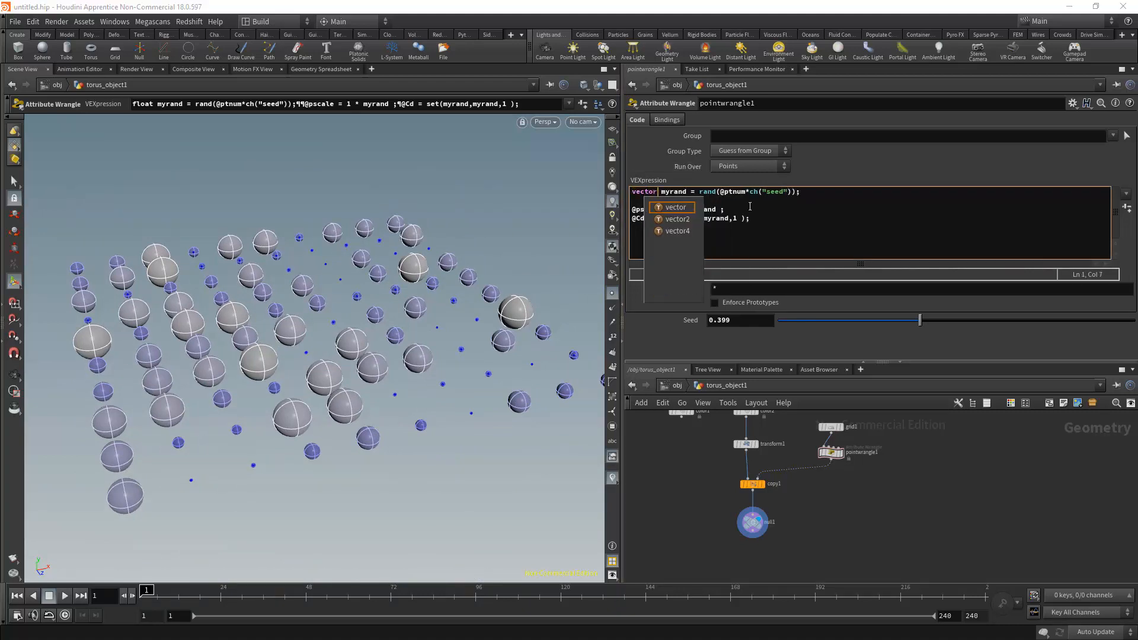
{"action": "left_click", "coordinate": [747, 219]}
{"action": "left_click_drag", "start_coordinate": [747, 219], "coordinate": [657, 219]}
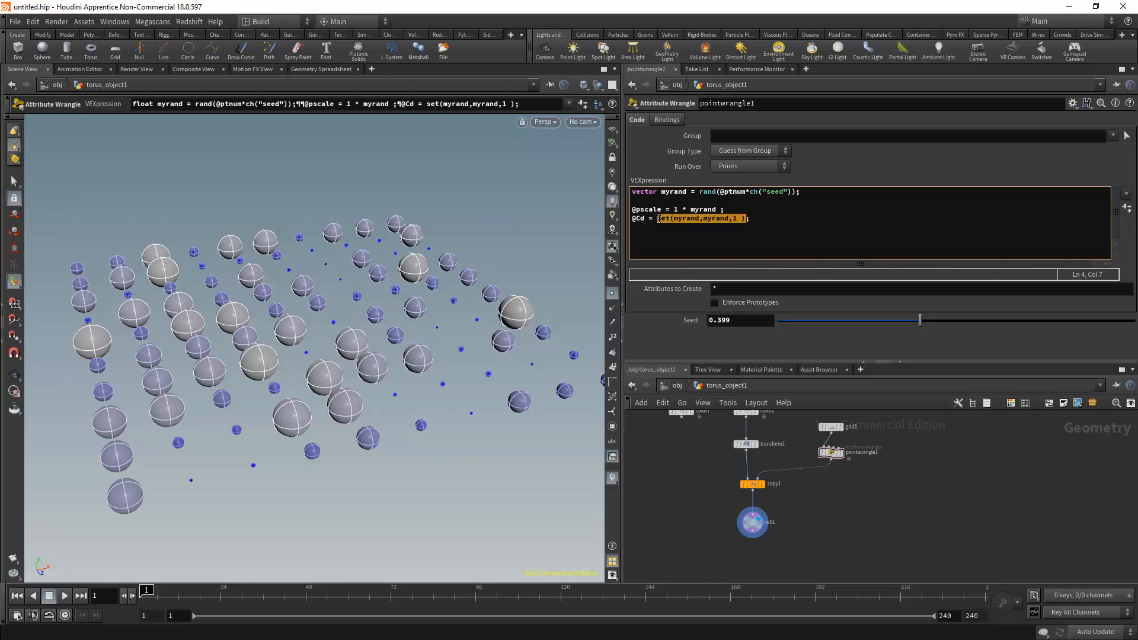
{"action": "type", "text": "myrand;"}
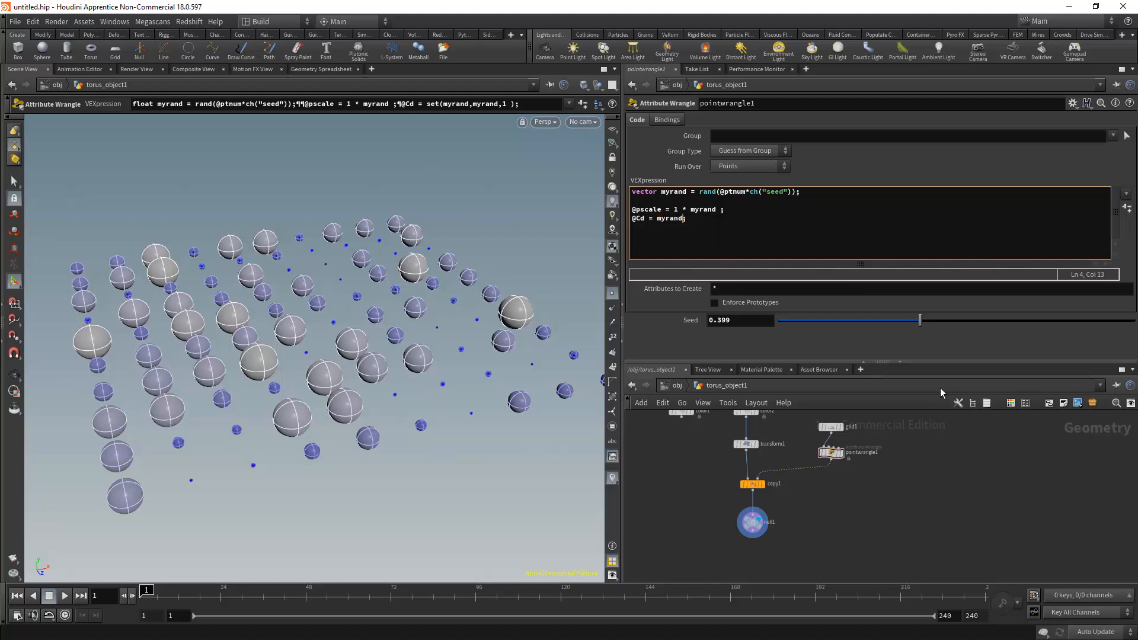
{"action": "left_click", "coordinate": [991, 444]}
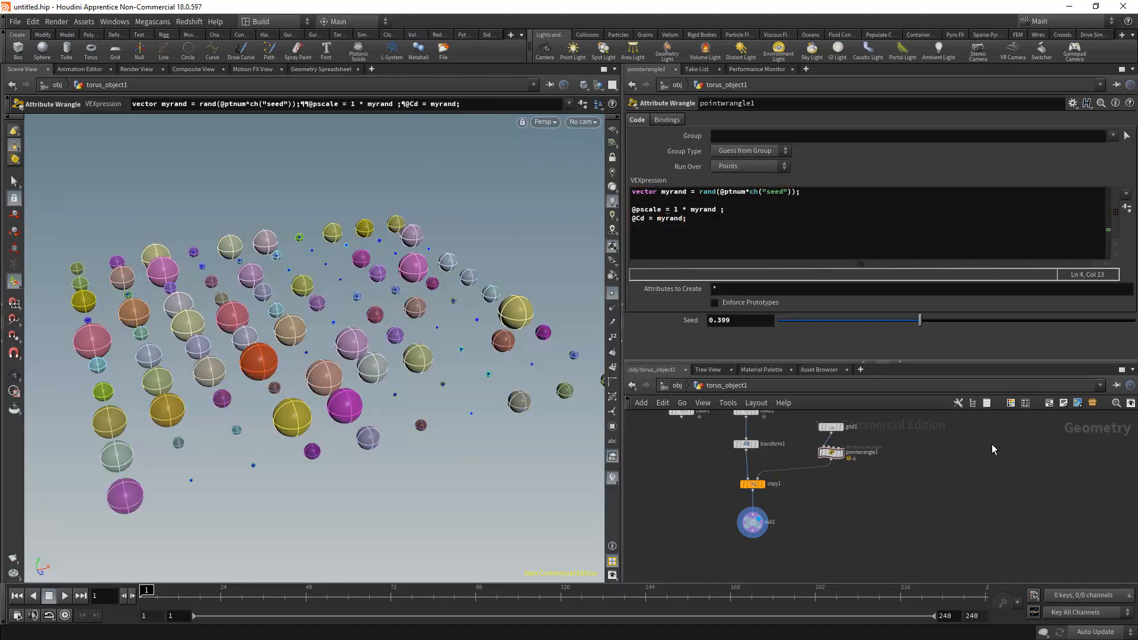
Step: Examine the randomly colored spheres from several angles and enlarge the network editor area
{"action": "left_click_drag", "start_coordinate": [397, 310], "coordinate": [289, 339], "text": "alt"}
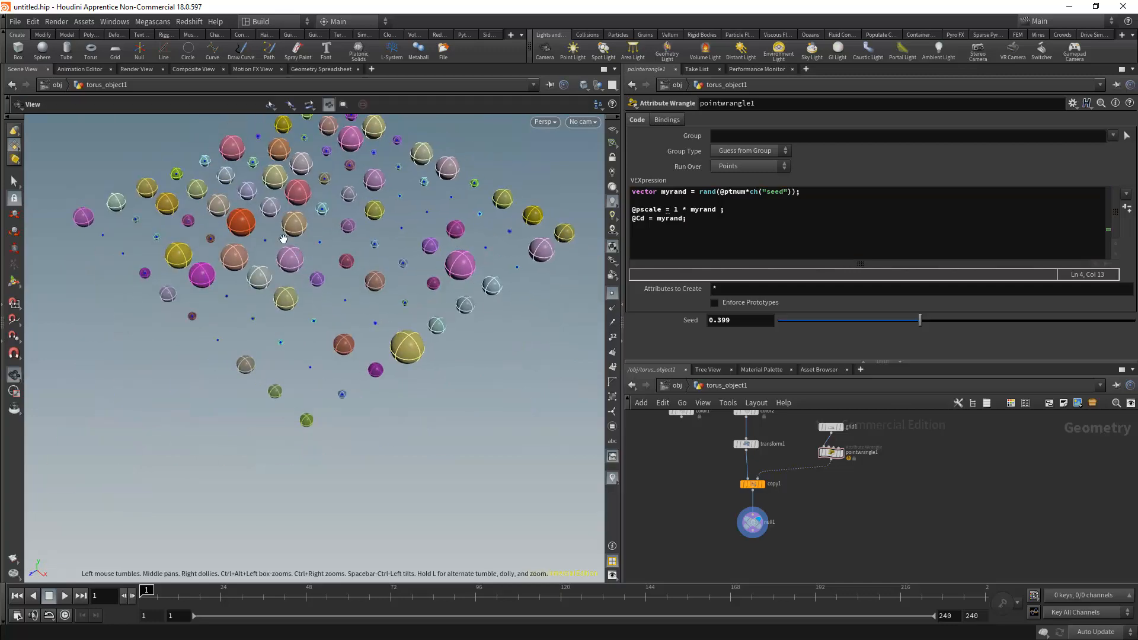
{"action": "left_click_drag", "start_coordinate": [306, 259], "coordinate": [356, 218], "text": "alt"}
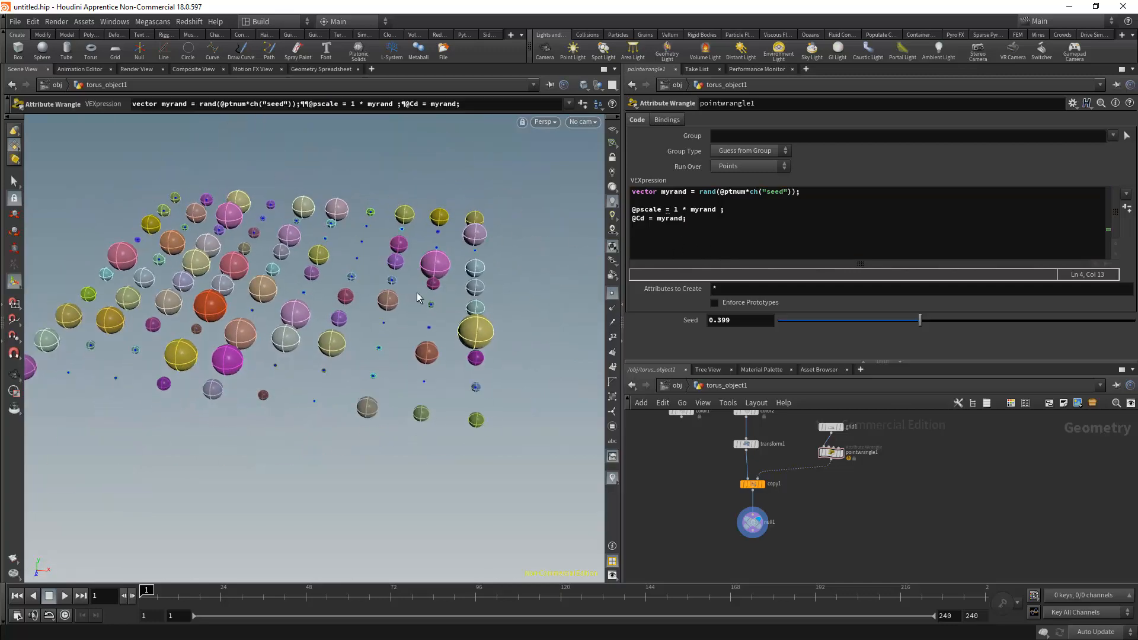
{"action": "left_click_drag", "start_coordinate": [417, 293], "coordinate": [363, 277], "text": "alt"}
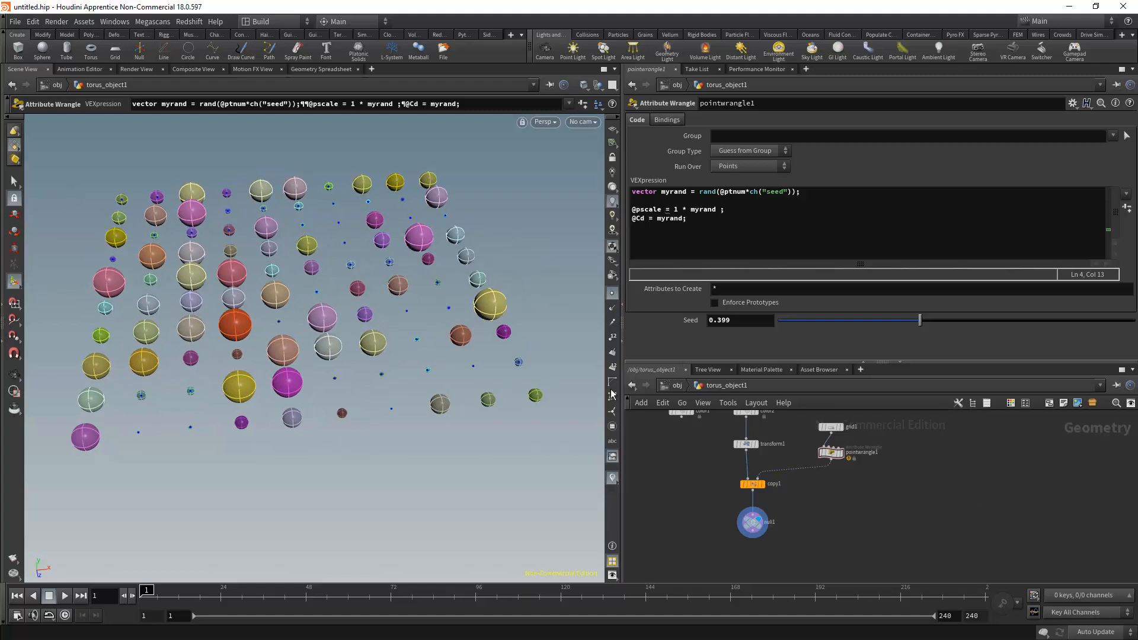
{"action": "middle_click_drag", "start_coordinate": [810, 506], "coordinate": [800, 502]}
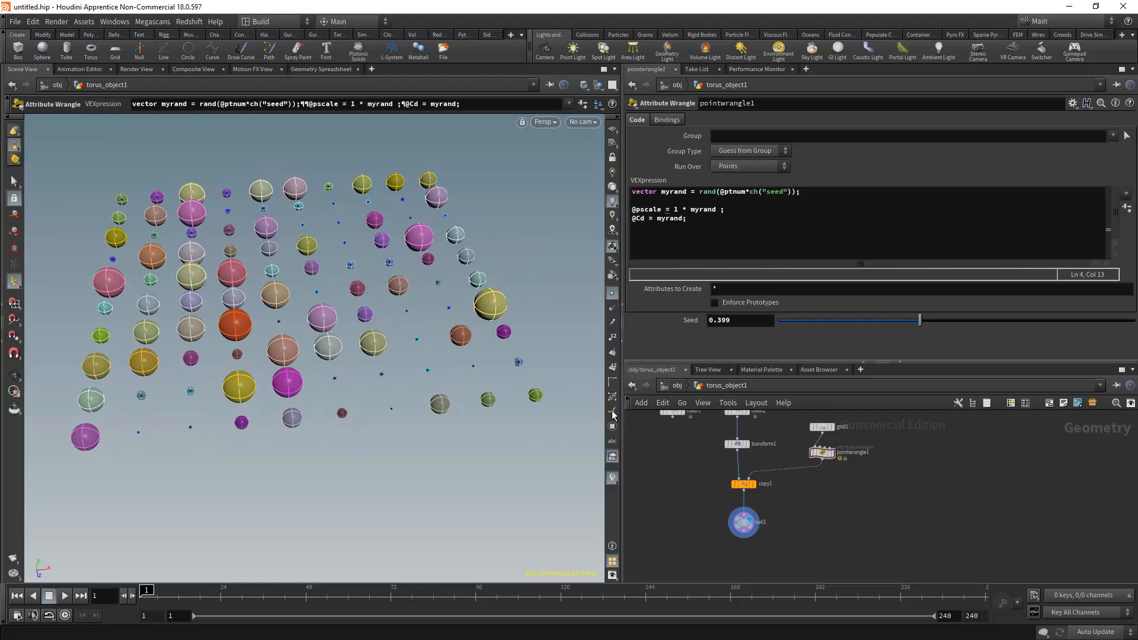
{"action": "left_click_drag", "start_coordinate": [691, 362], "coordinate": [692, 335]}
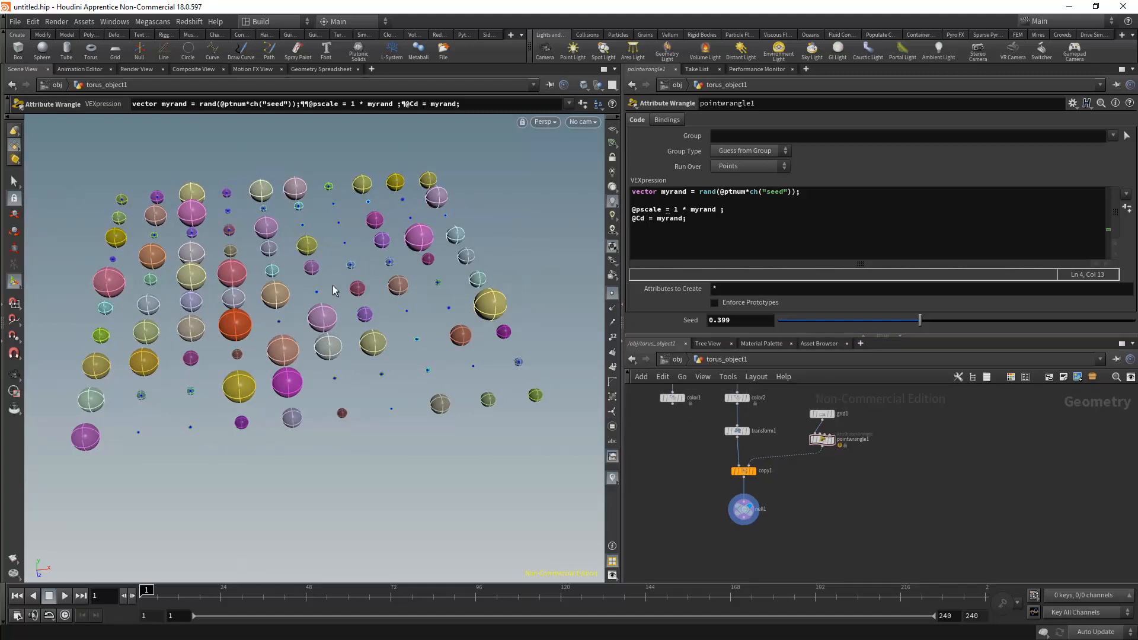
{"action": "mouse_move", "coordinate": [332, 286]}
{"action": "left_mouse_down", "text": "alt"}
{"action": "mouse_move", "coordinate": [389, 262]}
{"action": "mouse_move", "coordinate": [338, 265]}
{"action": "left_mouse_up", "text": "alt"}
Step: Move the torus, sphere and rubber toy nodes with their color and transform nodes up, making room above copy1
{"action": "middle_click_drag", "start_coordinate": [674, 465], "coordinate": [713, 551]}
{"action": "scroll", "coordinate": [713, 550], "scroll_direction": "down", "scroll_amount": 3}
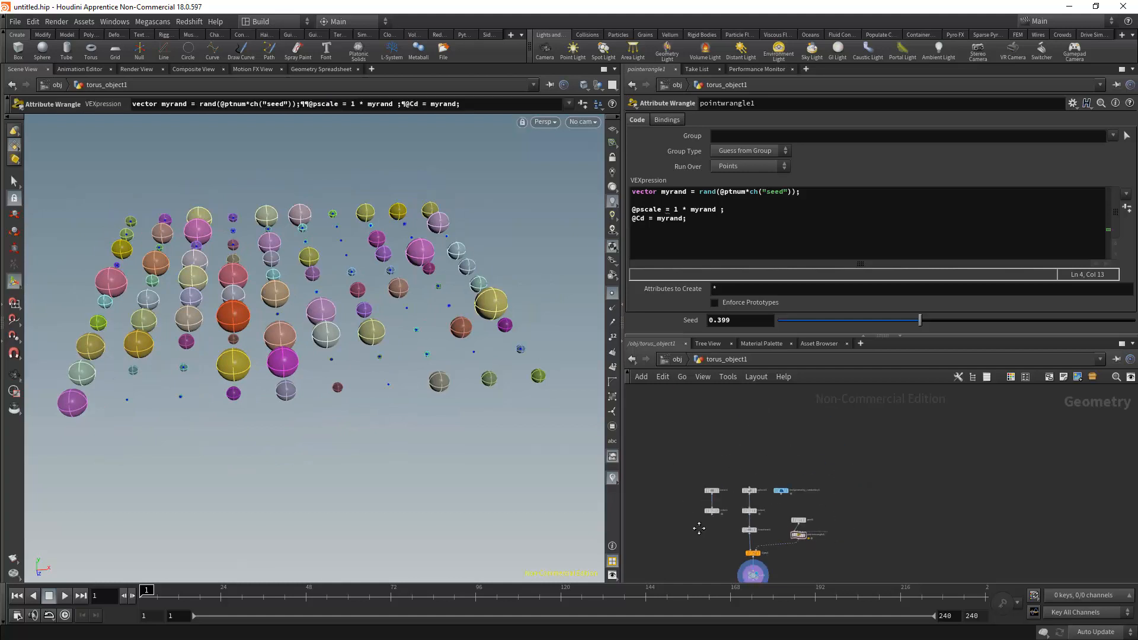
{"action": "scroll", "coordinate": [719, 488], "scroll_direction": "up", "scroll_amount": 4}
{"action": "mouse_move", "coordinate": [779, 440]}
{"action": "middle_mouse_down"}
{"action": "mouse_move", "coordinate": [763, 416]}
{"action": "mouse_move", "coordinate": [785, 451]}
{"action": "middle_mouse_up"}
{"action": "left_click_drag", "start_coordinate": [653, 405], "coordinate": [818, 517]}
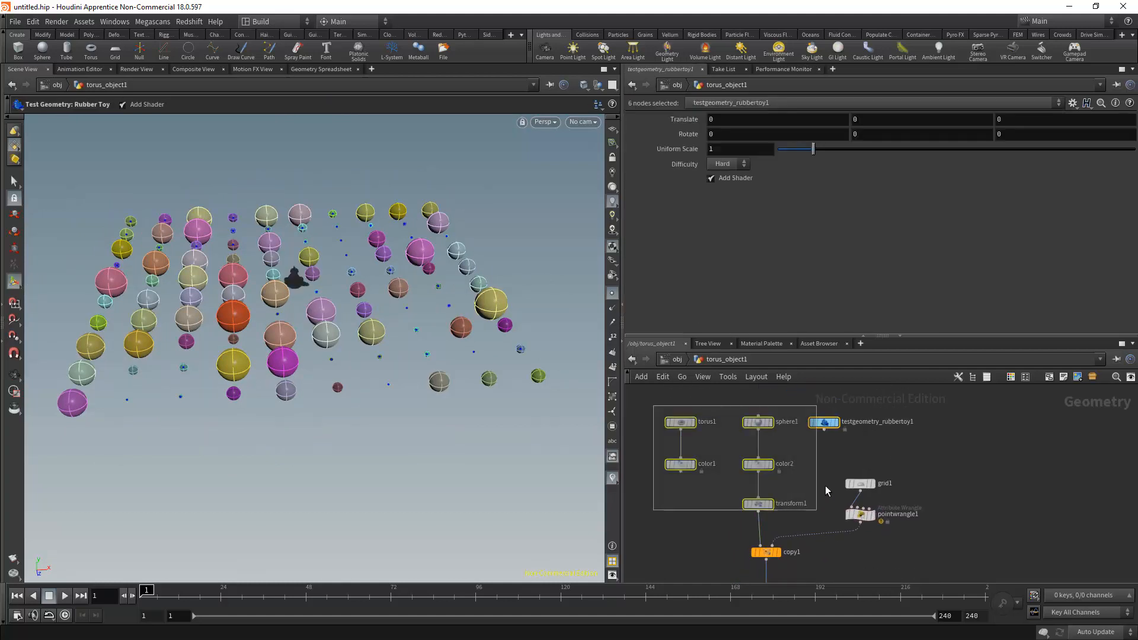
{"action": "middle_click_drag", "start_coordinate": [825, 486], "coordinate": [801, 526]}
{"action": "mouse_move", "coordinate": [806, 464]}
{"action": "left_click_drag", "start_coordinate": [806, 463], "coordinate": [807, 419]}
{"action": "left_click", "coordinate": [764, 436]}
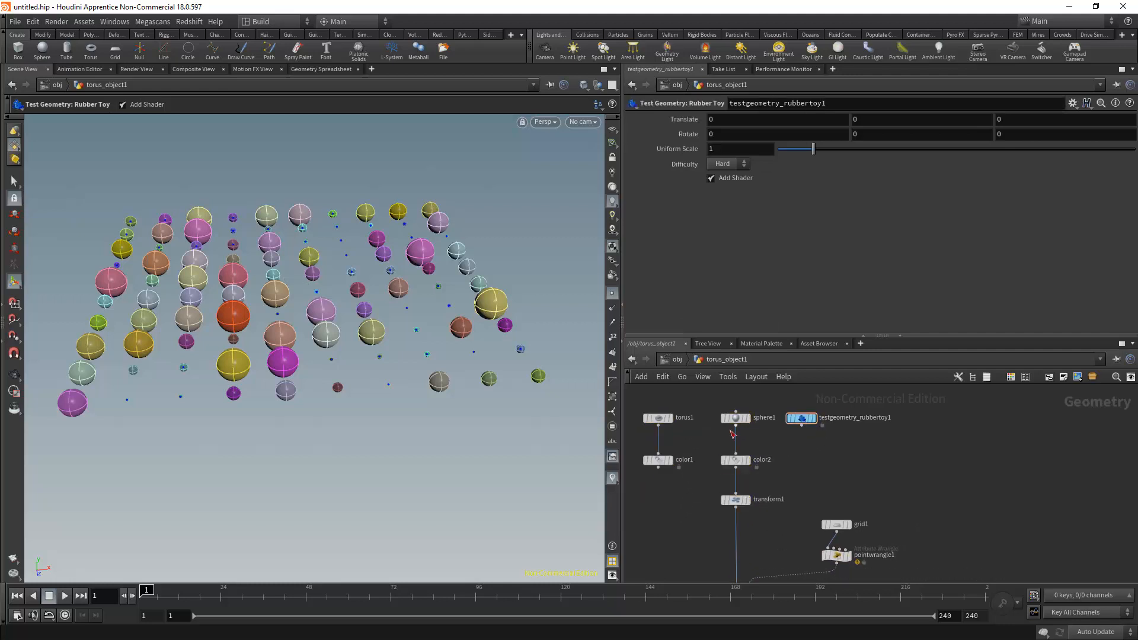
Step: Display the color1 output with point markers hidden, and select torus1 to show its parameters and handles
{"action": "left_click", "coordinate": [671, 460]}
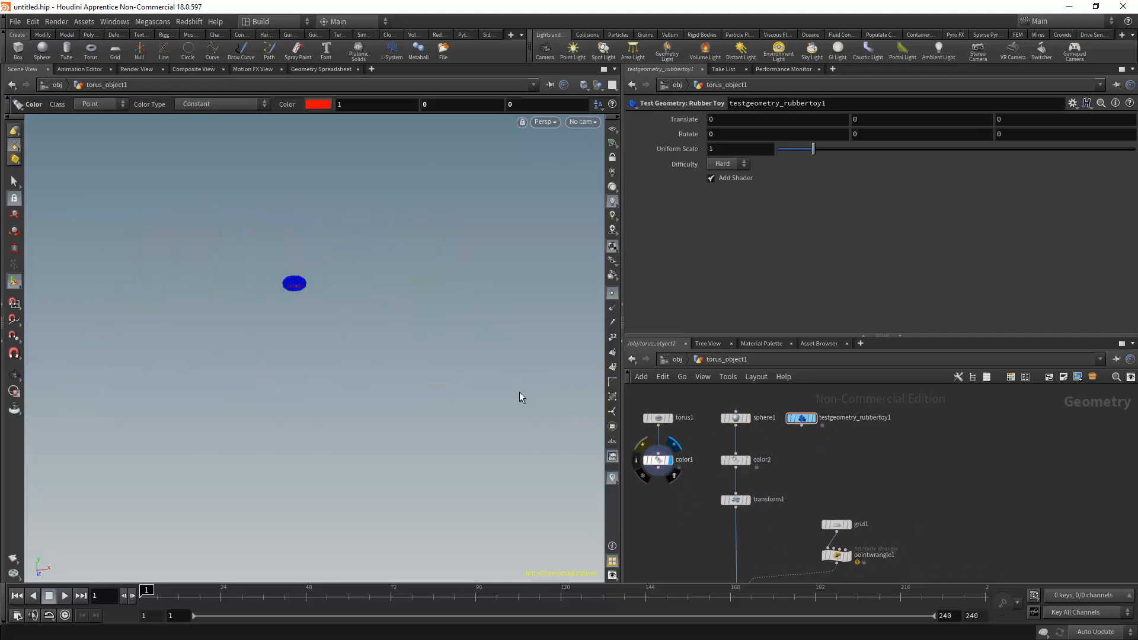
{"action": "left_click", "coordinate": [613, 293]}
{"action": "right_click_drag", "start_coordinate": [257, 291], "coordinate": [689, 300], "text": "alt"}
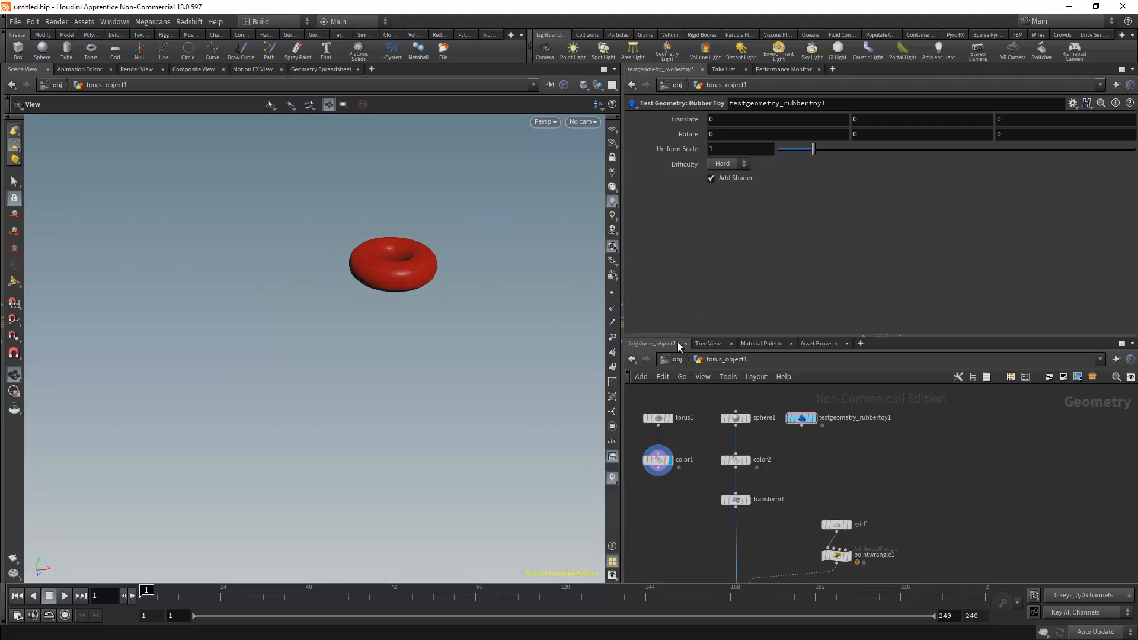
{"action": "left_click", "coordinate": [658, 418]}
{"action": "key", "text": "Return"}
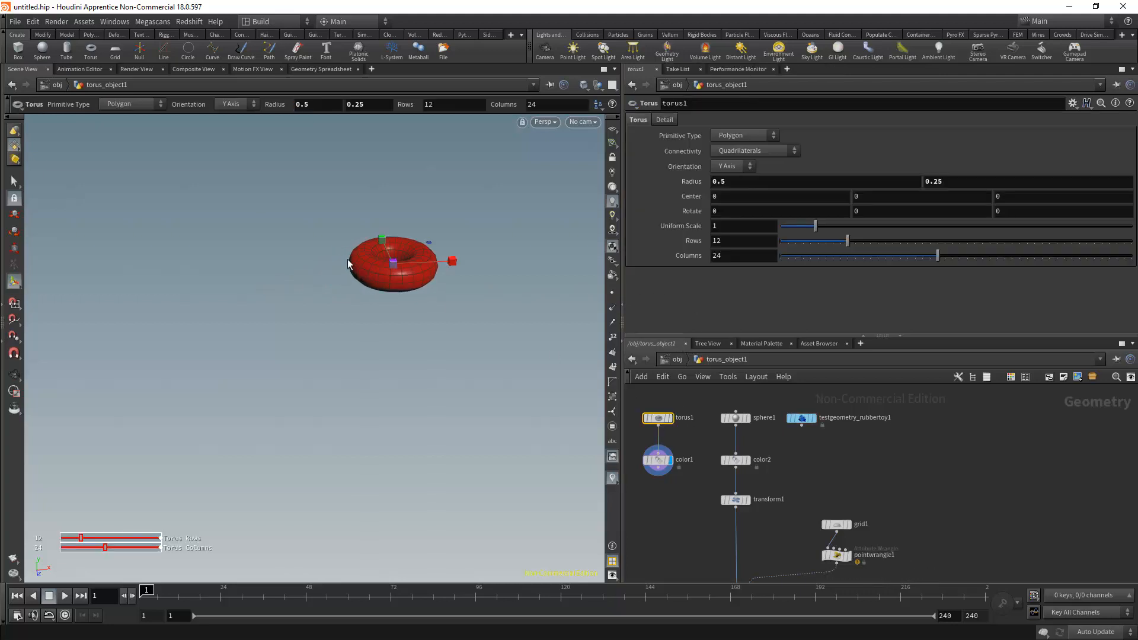
Step: Display the testgeometry_rubbertoy1 node and view the rubber toy from the front
{"action": "left_click", "coordinate": [801, 418]}
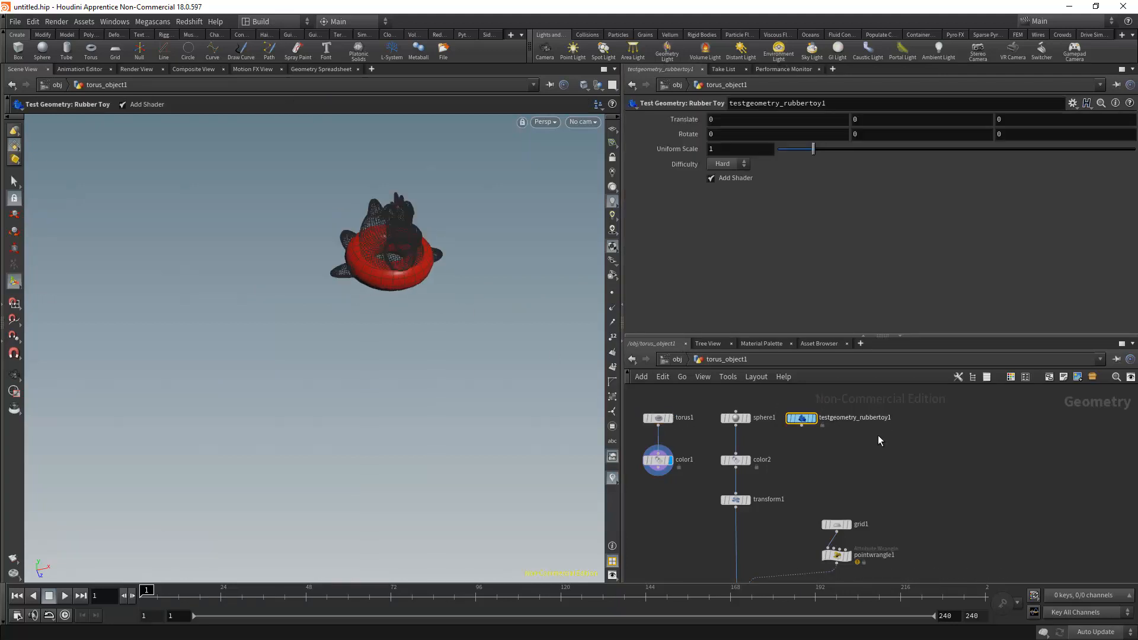
{"action": "left_click", "coordinate": [798, 420]}
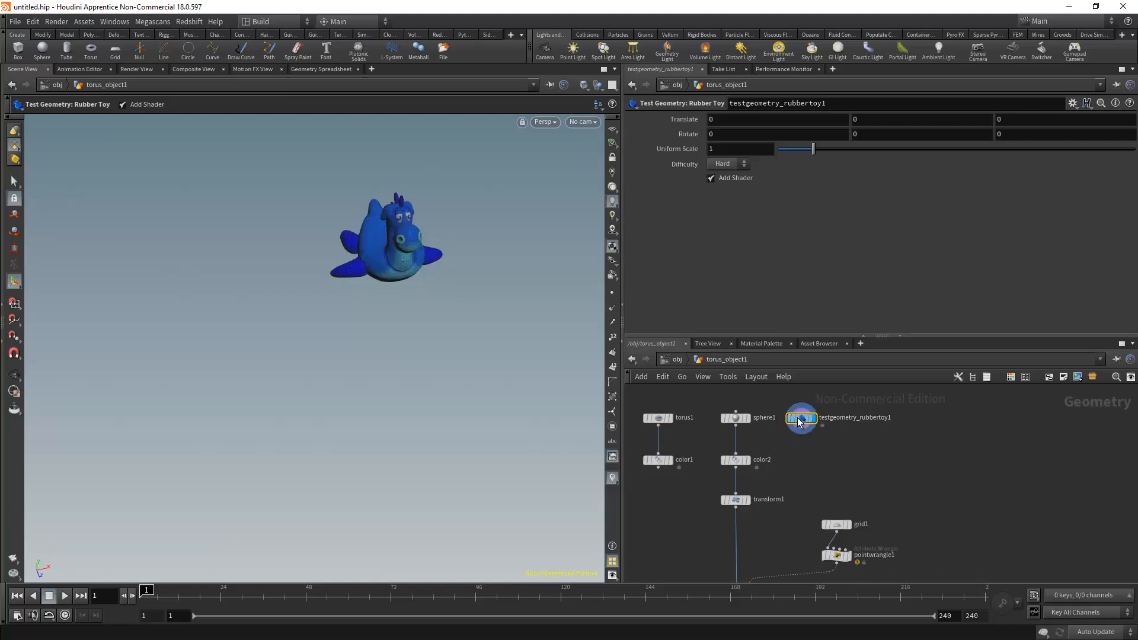
{"action": "left_click_drag", "start_coordinate": [455, 250], "coordinate": [323, 295], "text": "alt"}
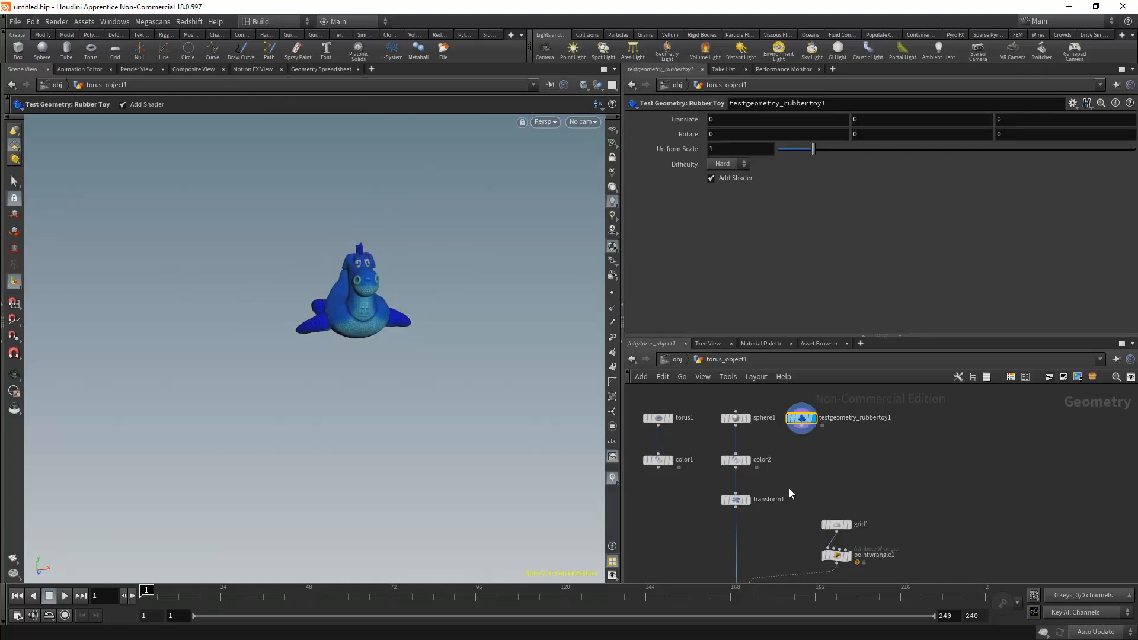
{"action": "middle_click_drag", "start_coordinate": [788, 489], "coordinate": [792, 426]}
{"action": "key", "text": "Tab"}
{"action": "type", "text": "m"}
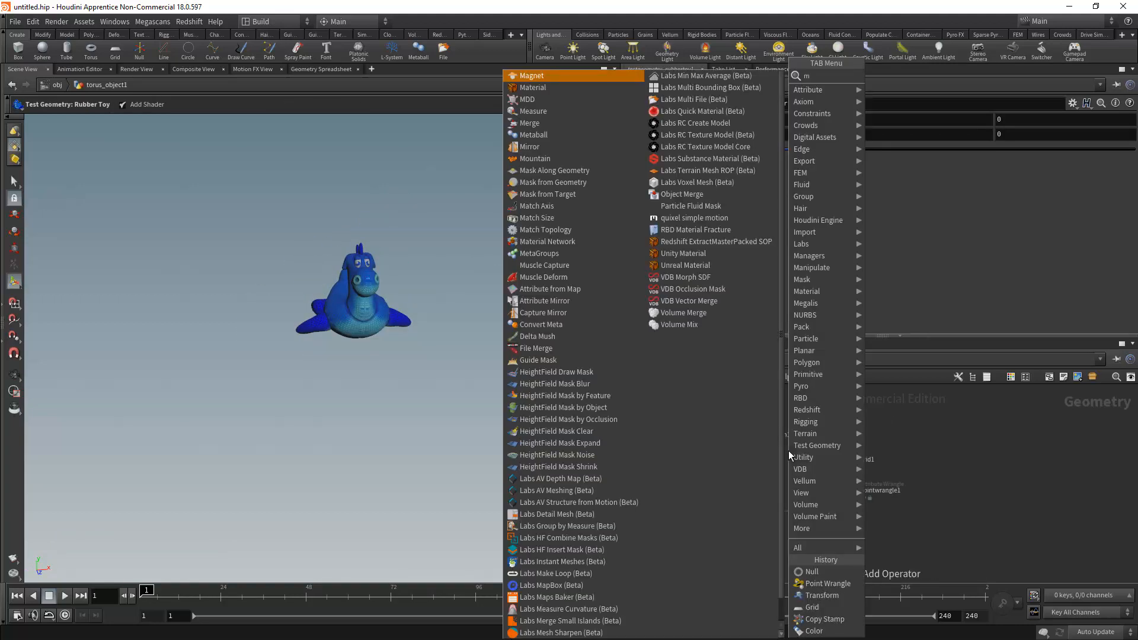
{"action": "type", "text": "erge"}
{"action": "left_click", "coordinate": [894, 80]}
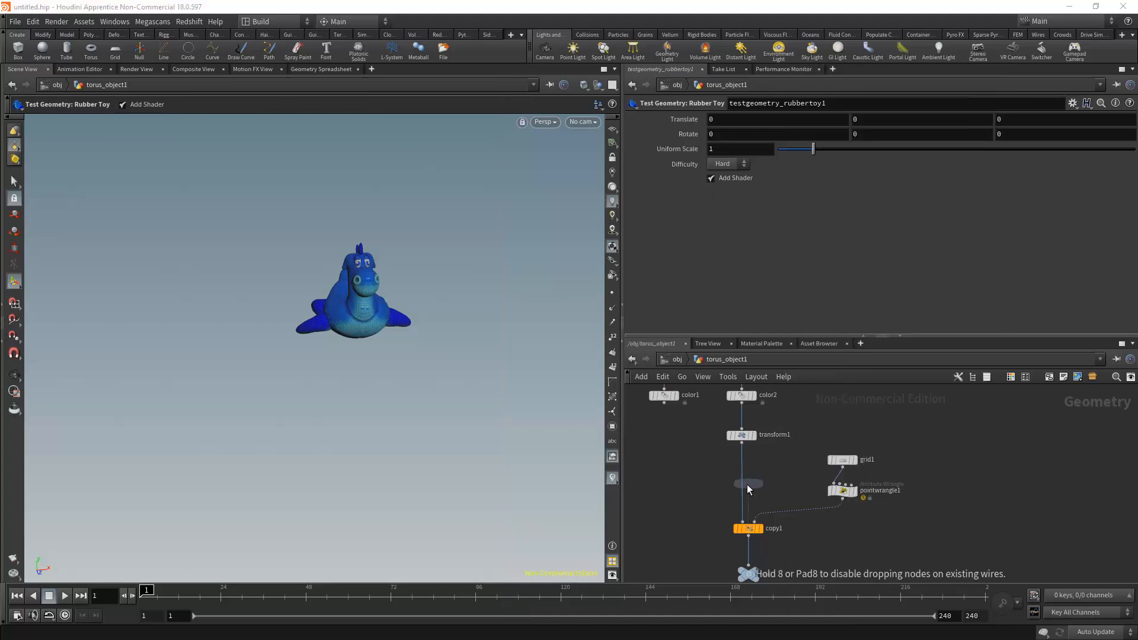
{"action": "left_click", "coordinate": [676, 480]}
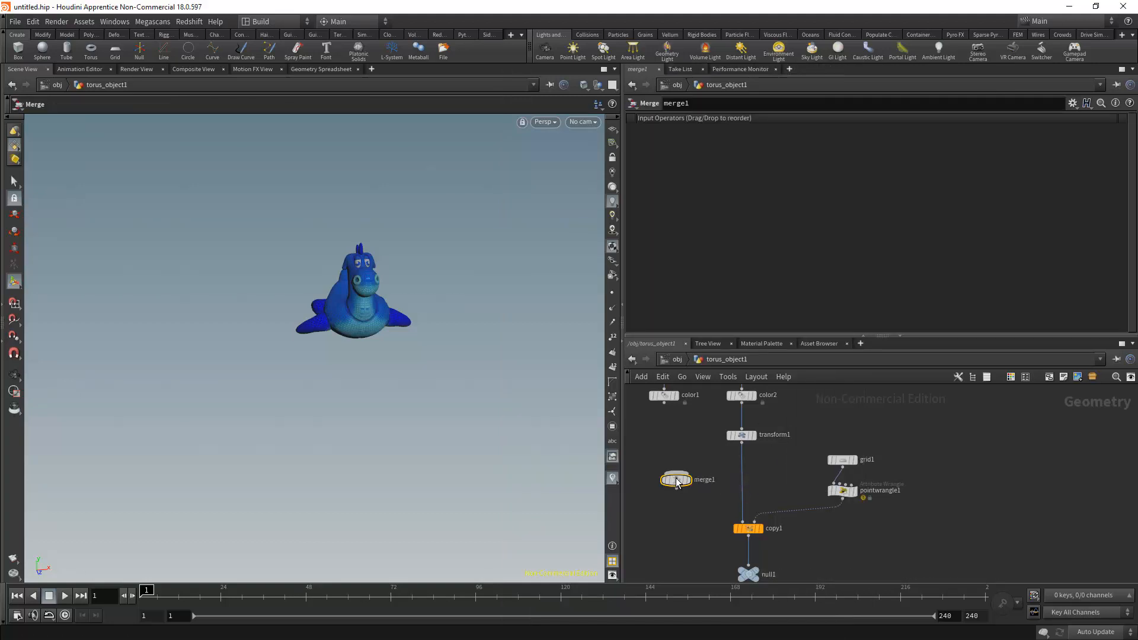
{"action": "key", "text": "Delete"}
Step: Add a Switch node between transform1 and copy1, placed beside their connecting wire
{"action": "key", "text": "Tab"}
{"action": "type", "text": "sw"}
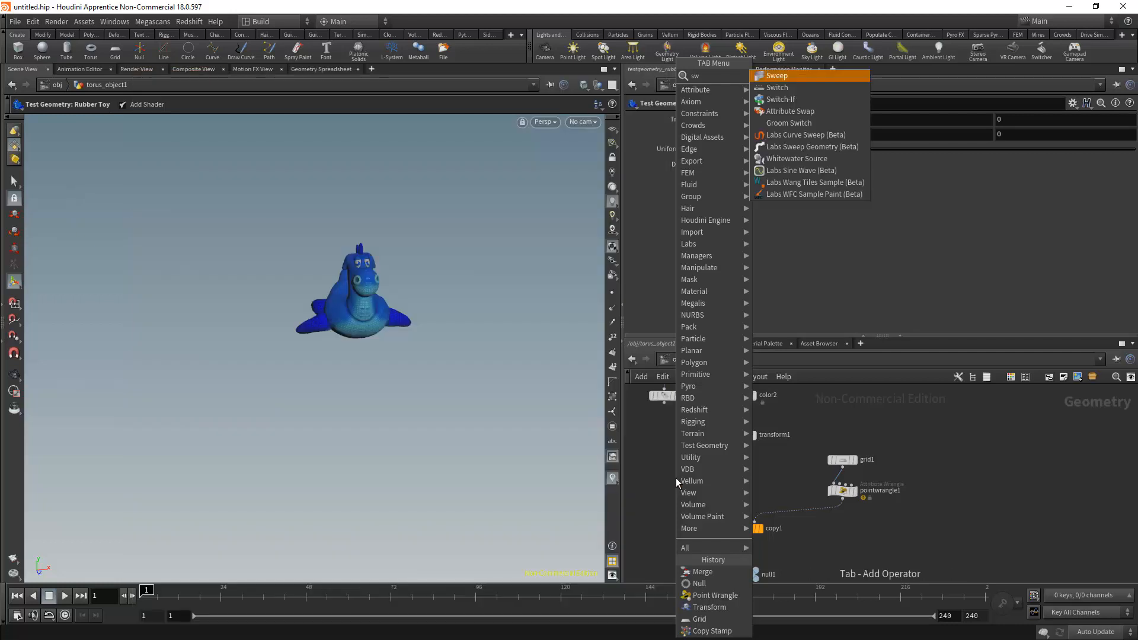
{"action": "left_click", "coordinate": [790, 87]}
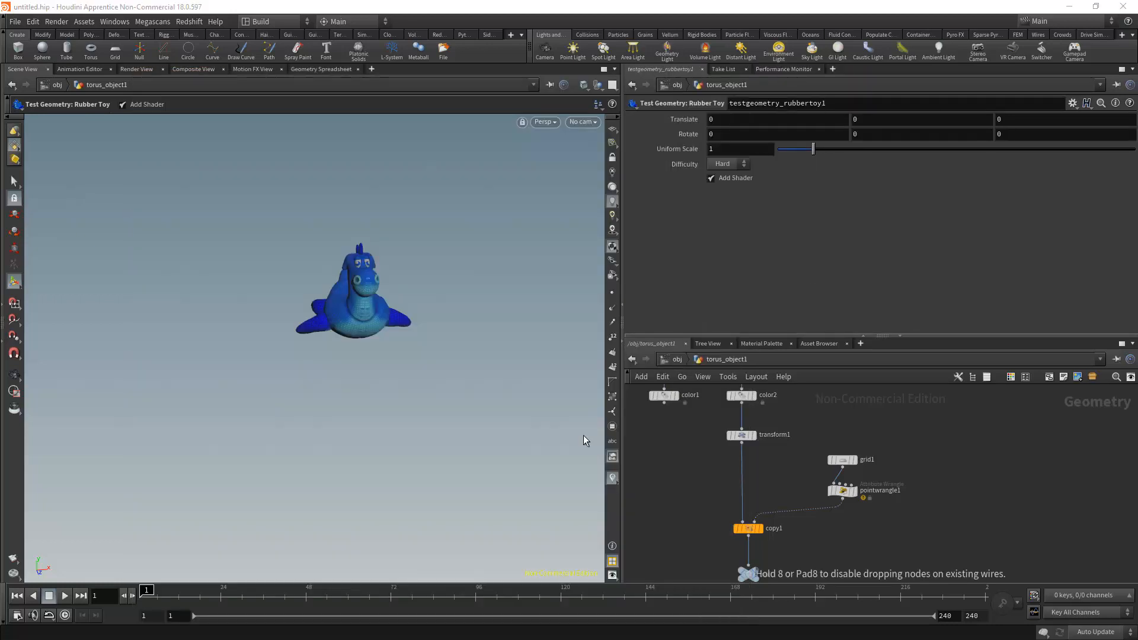
{"action": "left_click", "coordinate": [718, 475]}
Step: Connect color1 as the first input and transform1 as the second input of the Switch node
{"action": "left_click_drag", "start_coordinate": [663, 403], "coordinate": [719, 467]}
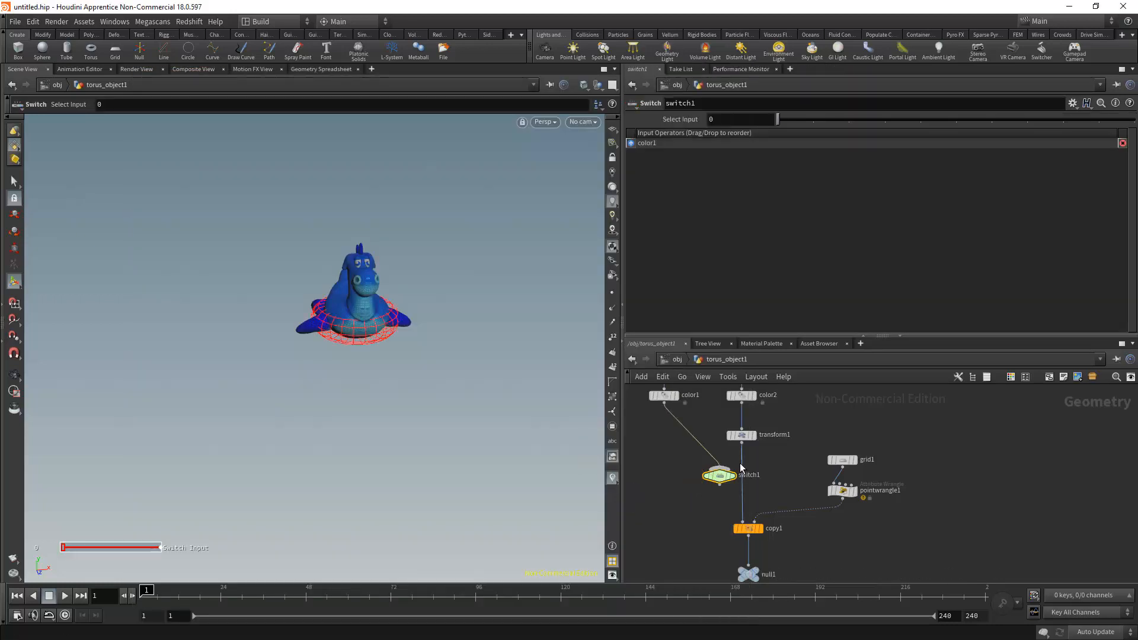
{"action": "left_click", "coordinate": [741, 441]}
{"action": "left_click", "coordinate": [718, 468]}
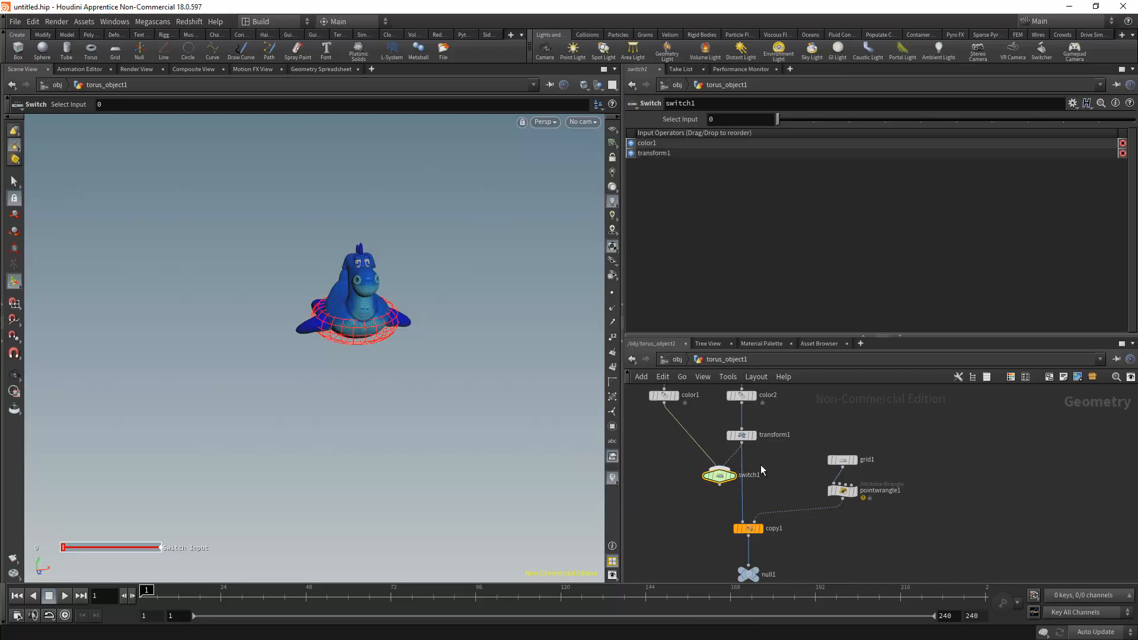
Step: Connect testgeometry_rubbertoy1 as the third input of the Switch node and nudge transform1 clear of the wires
{"action": "middle_click_drag", "start_coordinate": [790, 435], "coordinate": [752, 489]}
{"action": "left_click", "coordinate": [768, 420]}
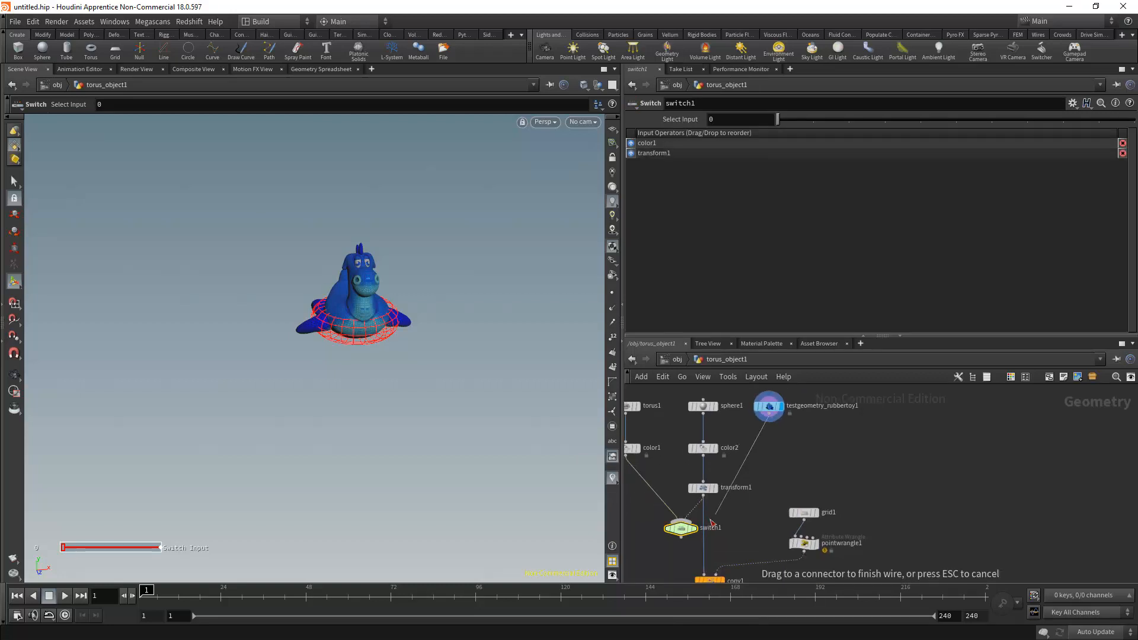
{"action": "left_click", "coordinate": [708, 517]}
{"action": "left_click_drag", "start_coordinate": [704, 488], "coordinate": [693, 480]}
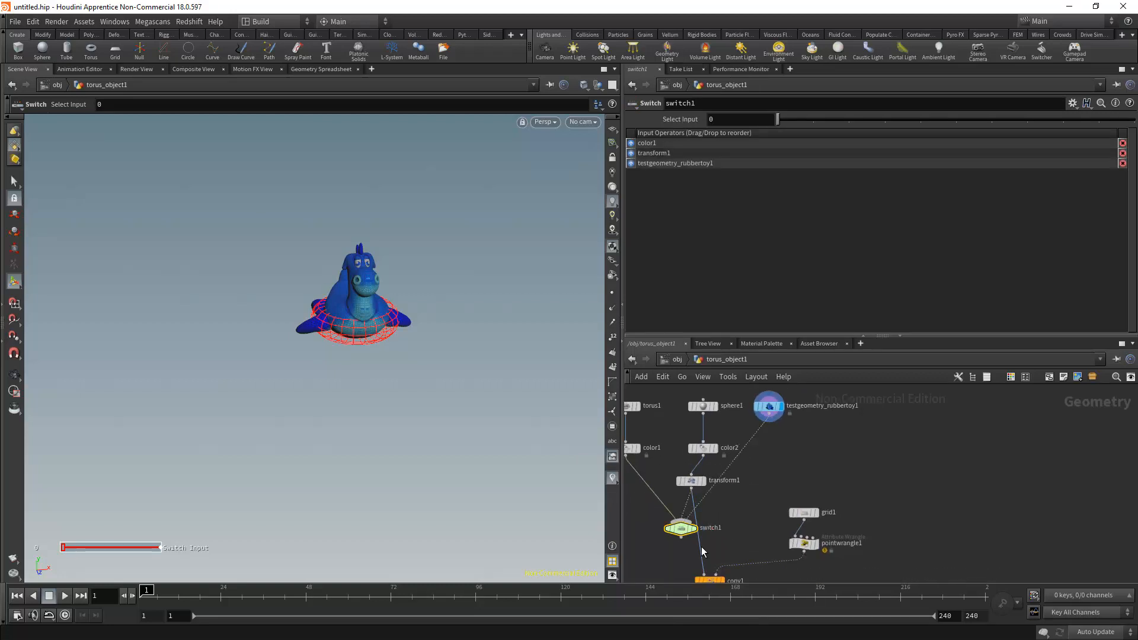
Step: Connect the Switch node's output to copy1's first input and display null1
{"action": "left_click", "coordinate": [680, 536]}
{"action": "left_click", "coordinate": [682, 546]}
{"action": "middle_click_drag", "start_coordinate": [738, 523], "coordinate": [780, 413]}
{"action": "left_click", "coordinate": [761, 513]}
{"action": "left_click", "coordinate": [752, 513]}
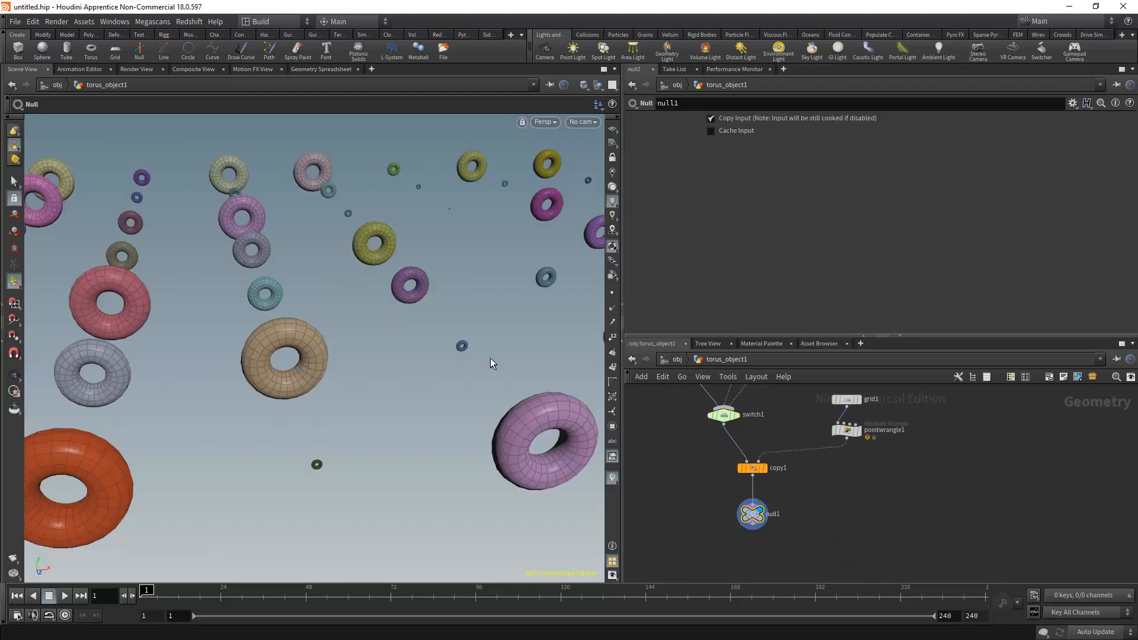
Step: Set the Switch node's Select Input to 2 so the rubber toy is copied onto the grid points
{"action": "right_click_drag", "start_coordinate": [211, 289], "coordinate": [210, 277], "text": "alt"}
{"action": "left_click_drag", "start_coordinate": [256, 249], "coordinate": [495, 347], "text": "alt"}
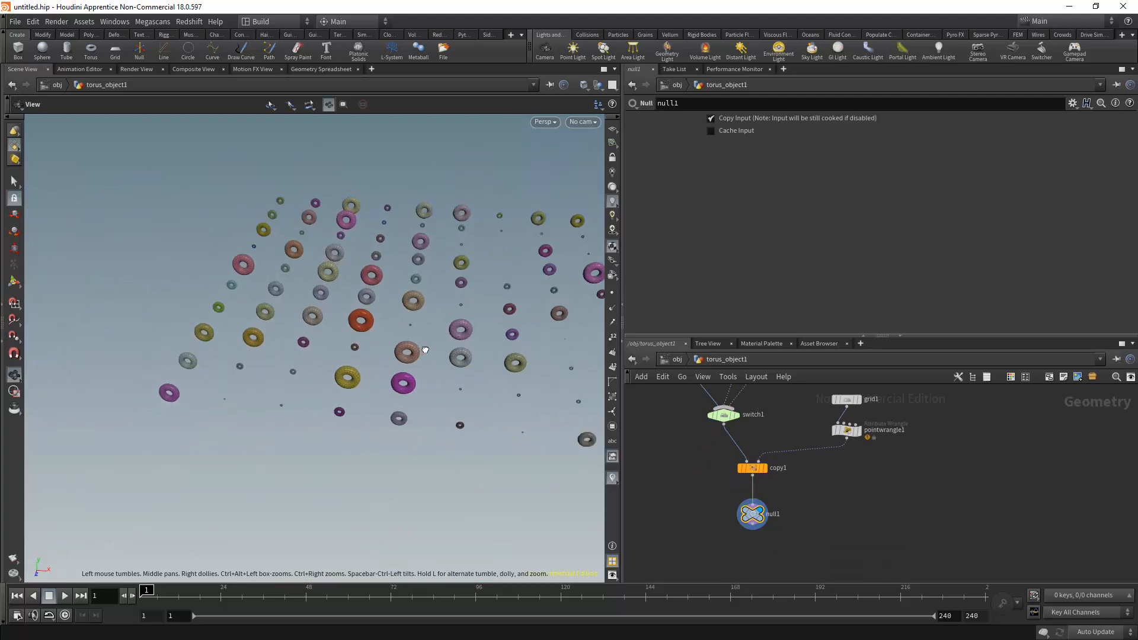
{"action": "middle_click_drag", "start_coordinate": [814, 492], "coordinate": [814, 541]}
{"action": "left_click", "coordinate": [723, 463]}
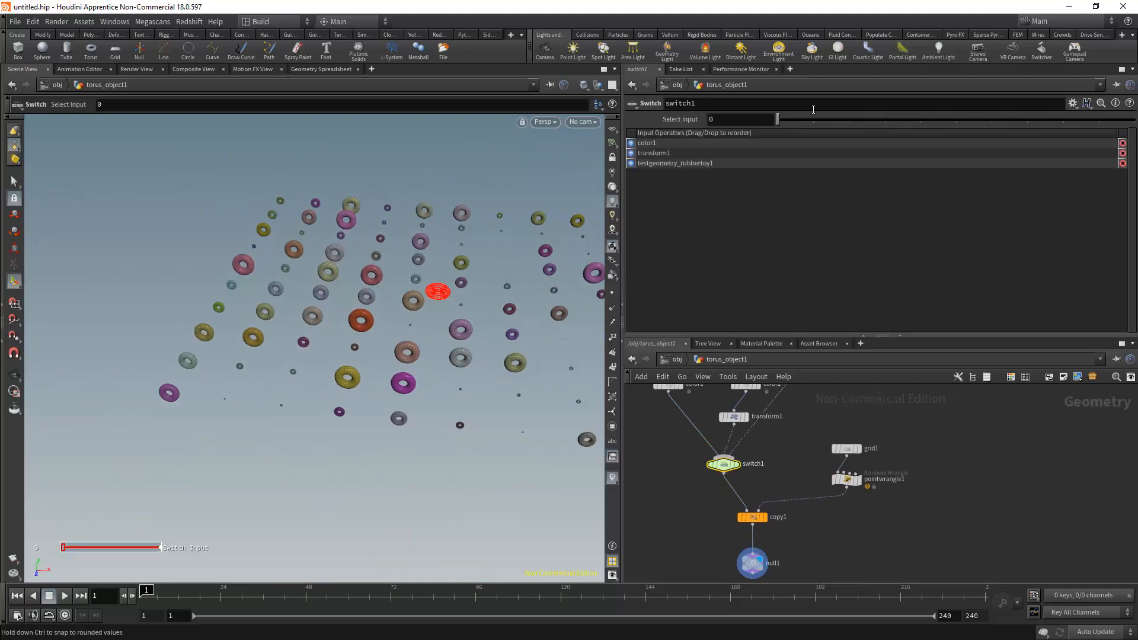
{"action": "left_click_drag", "start_coordinate": [781, 120], "coordinate": [808, 120]}
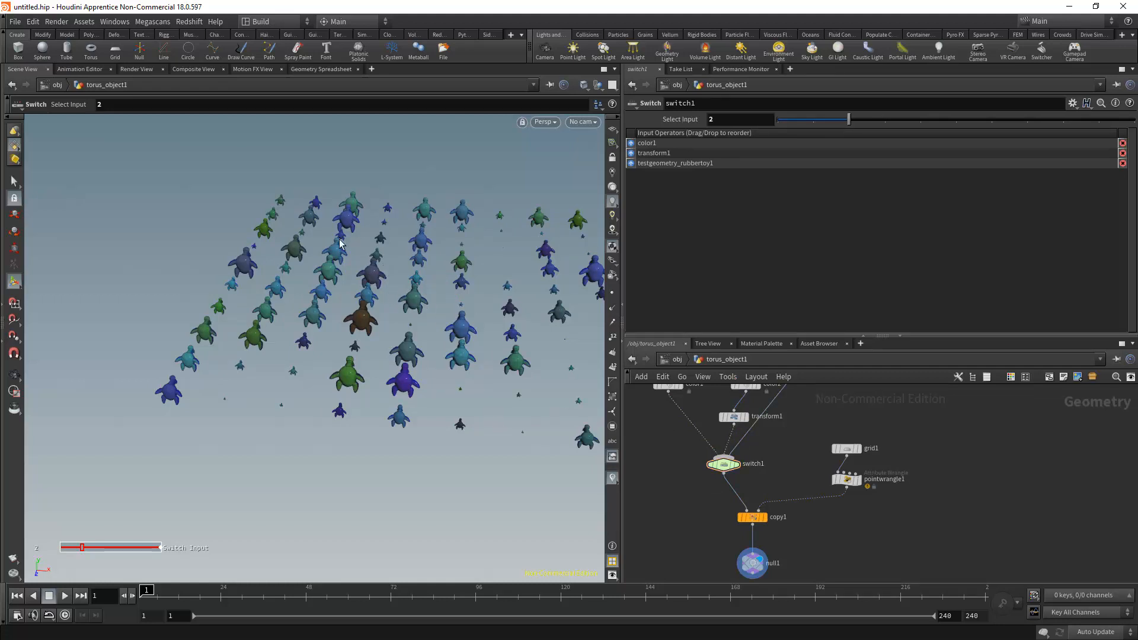
Step: Line switch1 up above copy1 and insert a Transform node on the wire between them
{"action": "left_click_drag", "start_coordinate": [340, 244], "coordinate": [274, 296], "text": "alt"}
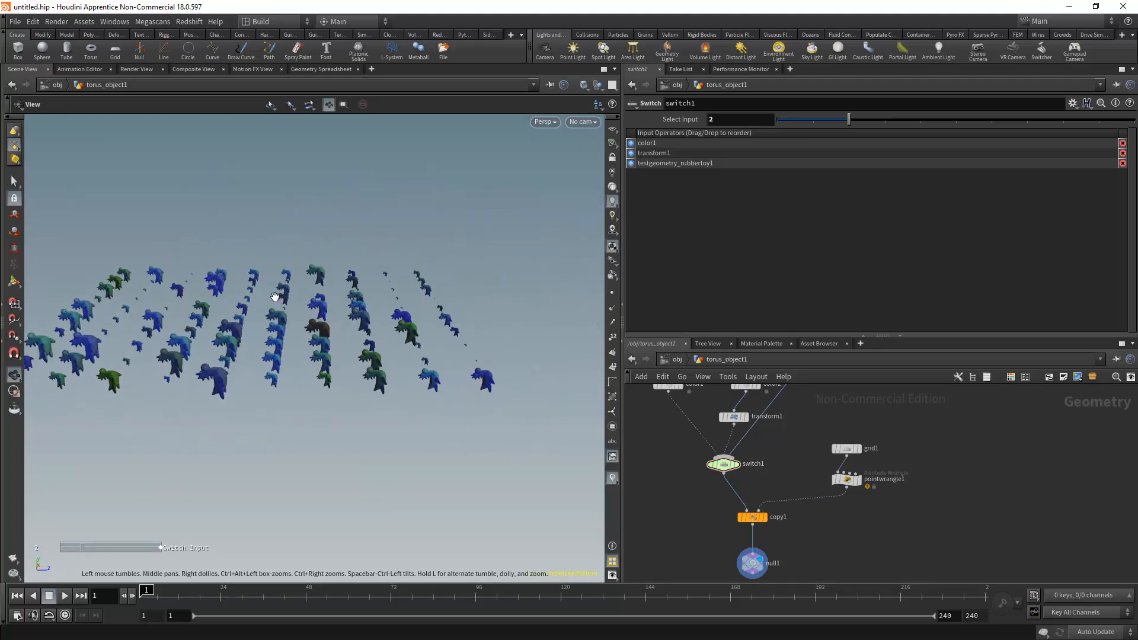
{"action": "right_click_drag", "start_coordinate": [275, 296], "coordinate": [299, 348], "text": "alt"}
{"action": "left_click_drag", "start_coordinate": [300, 348], "coordinate": [273, 358], "text": "alt"}
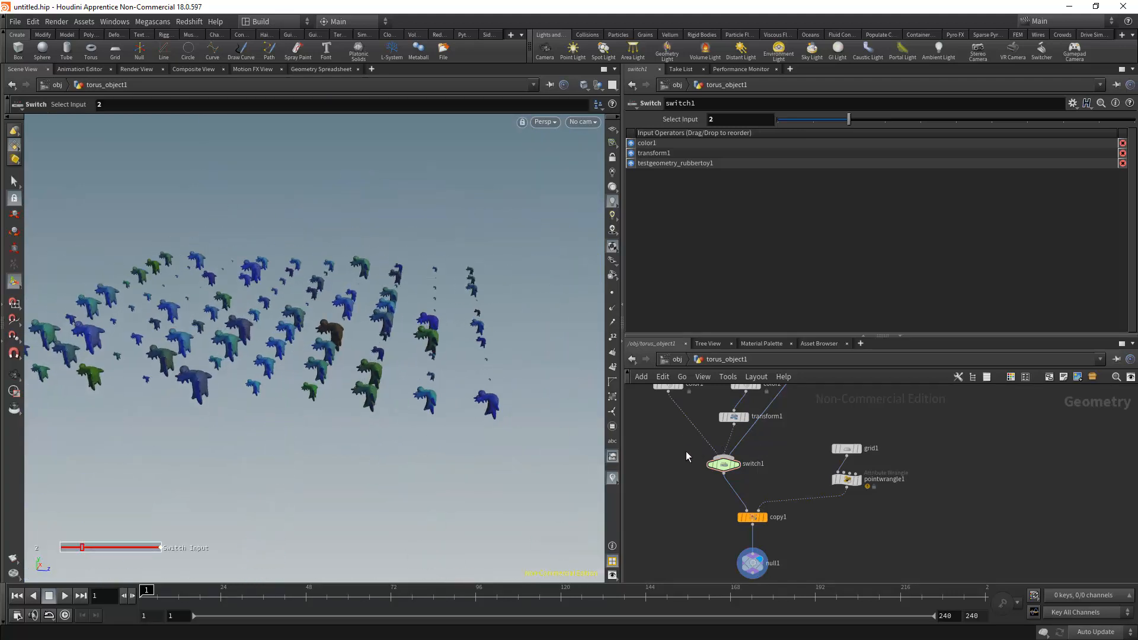
{"action": "mouse_move", "coordinate": [685, 452]}
{"action": "middle_mouse_down"}
{"action": "mouse_move", "coordinate": [679, 492]}
{"action": "mouse_move", "coordinate": [673, 450]}
{"action": "mouse_move", "coordinate": [687, 457]}
{"action": "middle_mouse_up"}
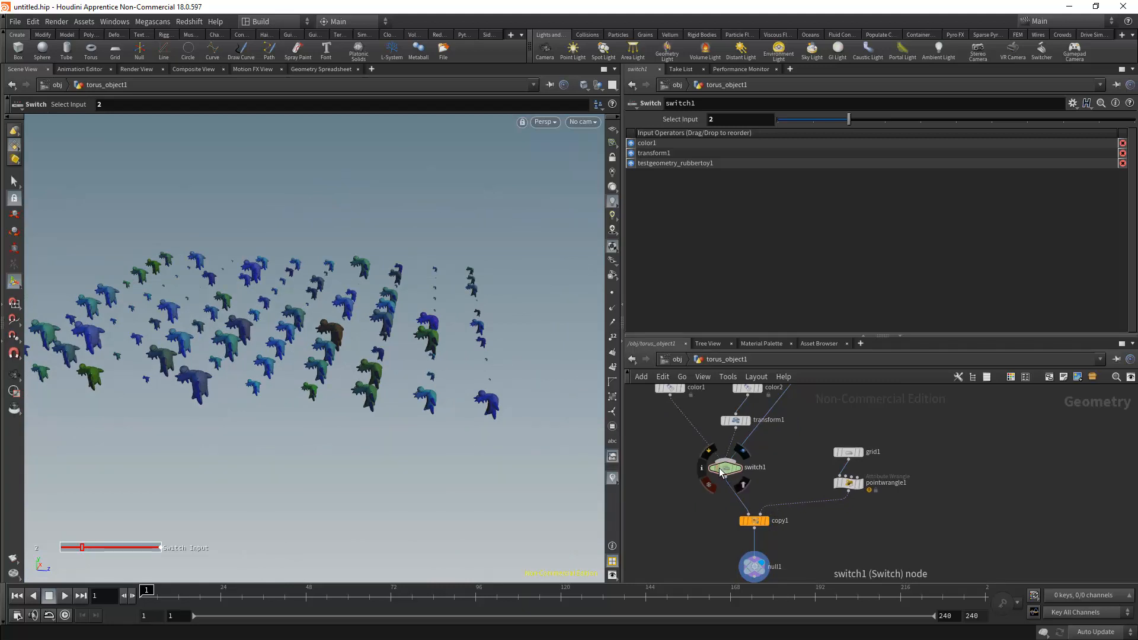
{"action": "left_click_drag", "start_coordinate": [719, 467], "coordinate": [734, 462]}
{"action": "key", "text": "Tab"}
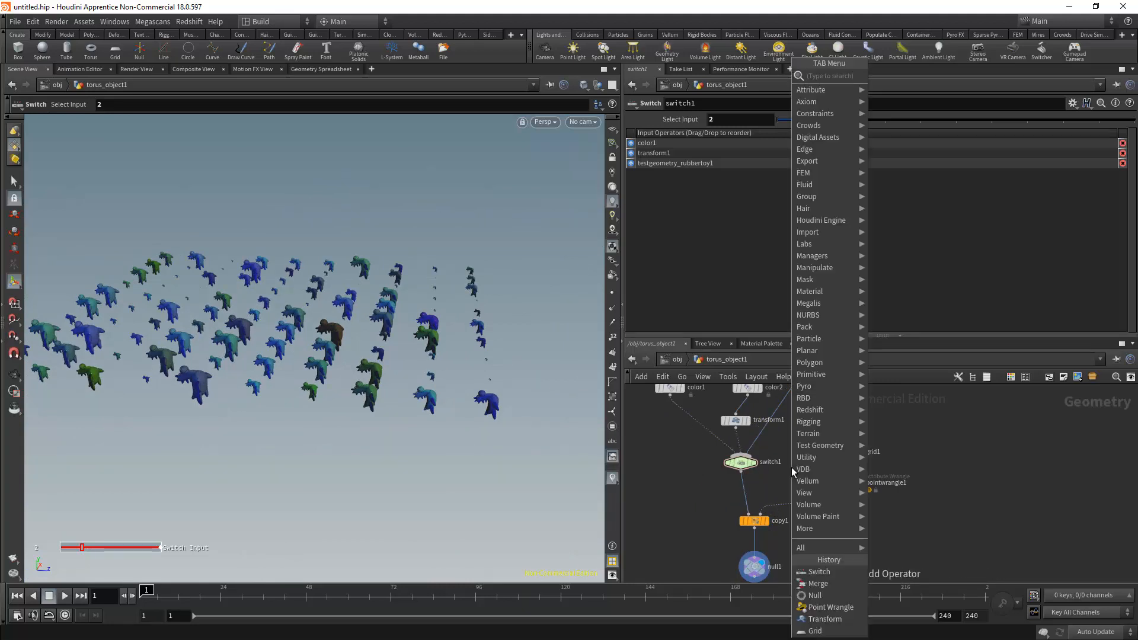
{"action": "type", "text": "tran"}
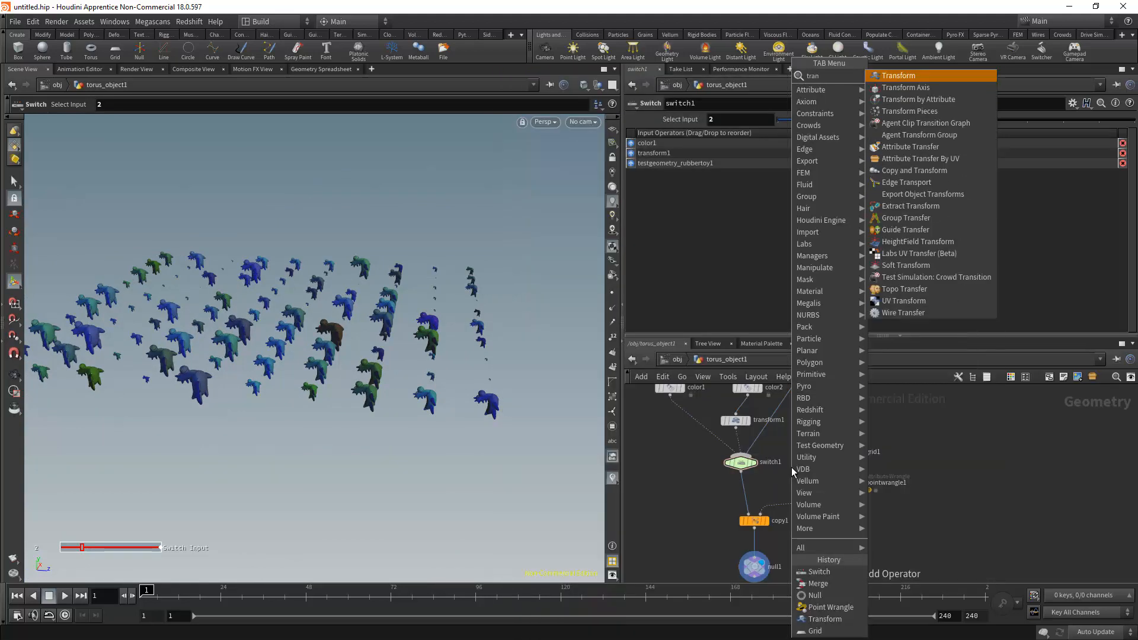
{"action": "left_click", "coordinate": [882, 78]}
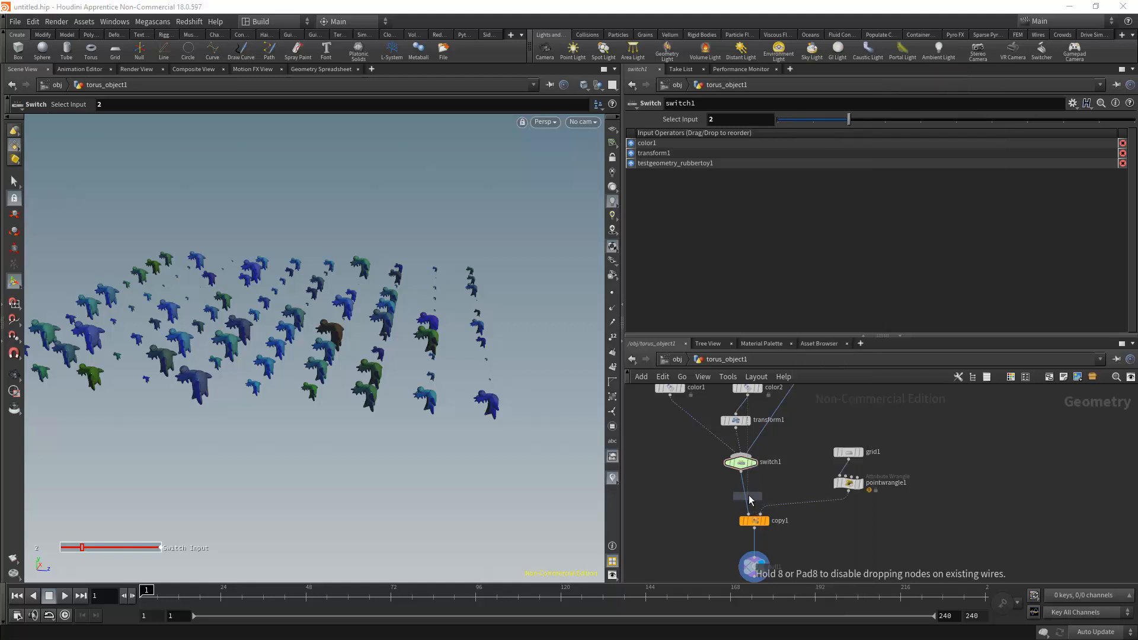
{"action": "left_click", "coordinate": [745, 493]}
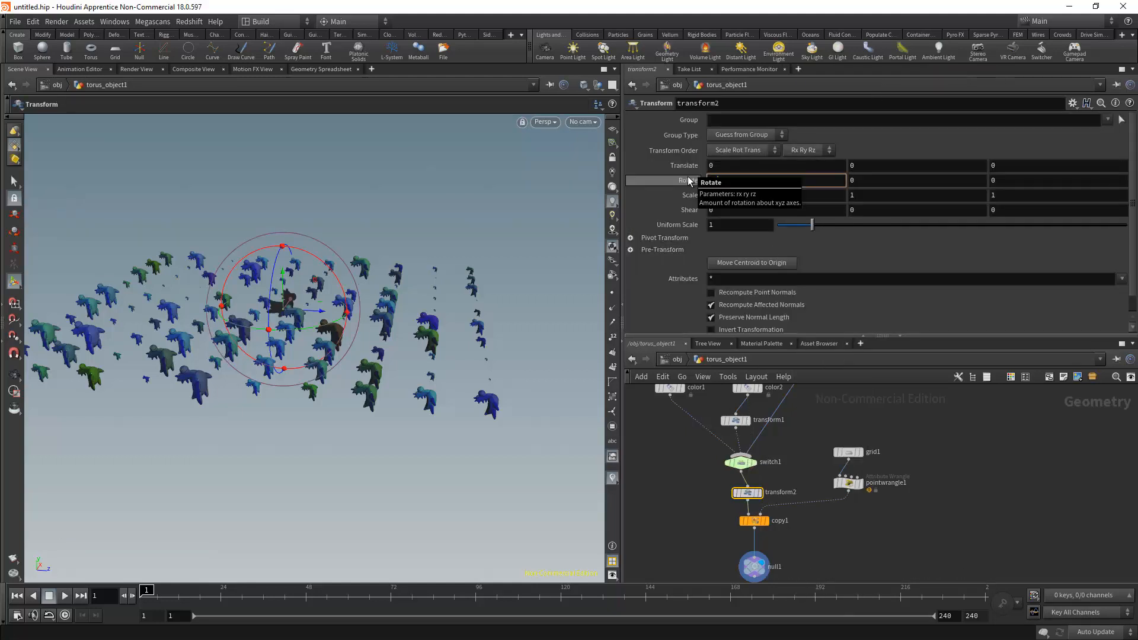
Step: Set the new Transform node's X rotation to 90 and inspect the copied rubber toys from several angles
{"action": "key", "text": "Escape"}
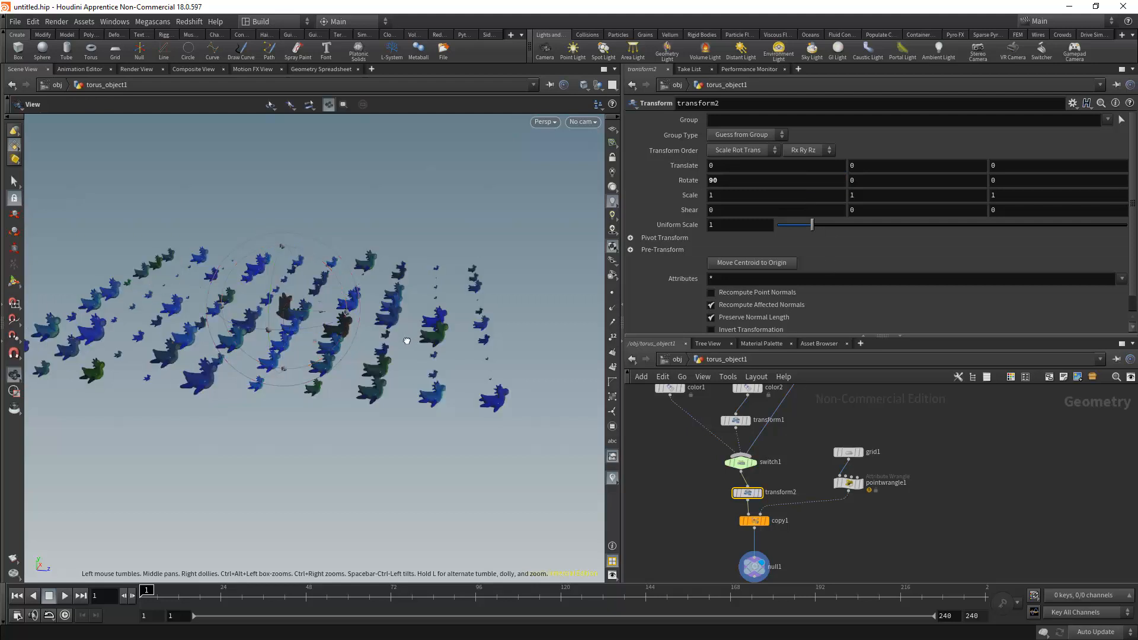
{"action": "left_click_drag", "start_coordinate": [390, 327], "coordinate": [349, 318]}
{"action": "middle_click_drag", "start_coordinate": [350, 318], "coordinate": [237, 311], "text": "alt"}
{"action": "right_click_drag", "start_coordinate": [237, 311], "coordinate": [422, 480], "text": "alt"}
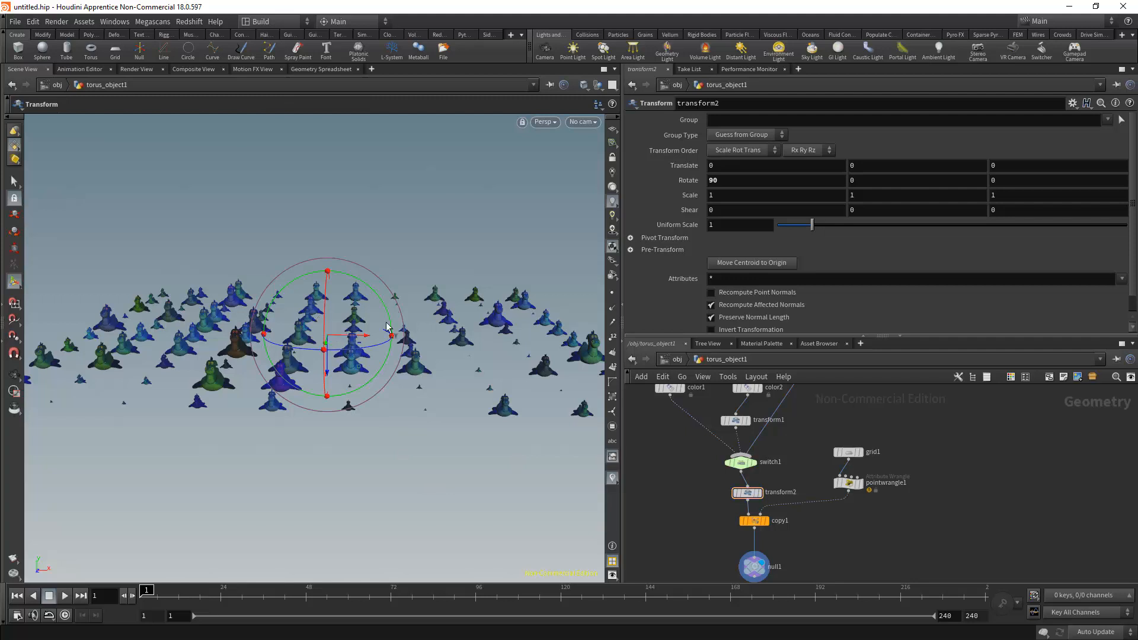
{"action": "mouse_move", "coordinate": [340, 318]}
{"action": "left_mouse_down", "text": "alt"}
{"action": "mouse_move", "coordinate": [371, 333]}
{"action": "mouse_move", "coordinate": [362, 322]}
{"action": "left_mouse_up", "text": "alt"}
{"action": "scroll", "coordinate": [786, 514], "scroll_direction": "up", "scroll_amount": 2}
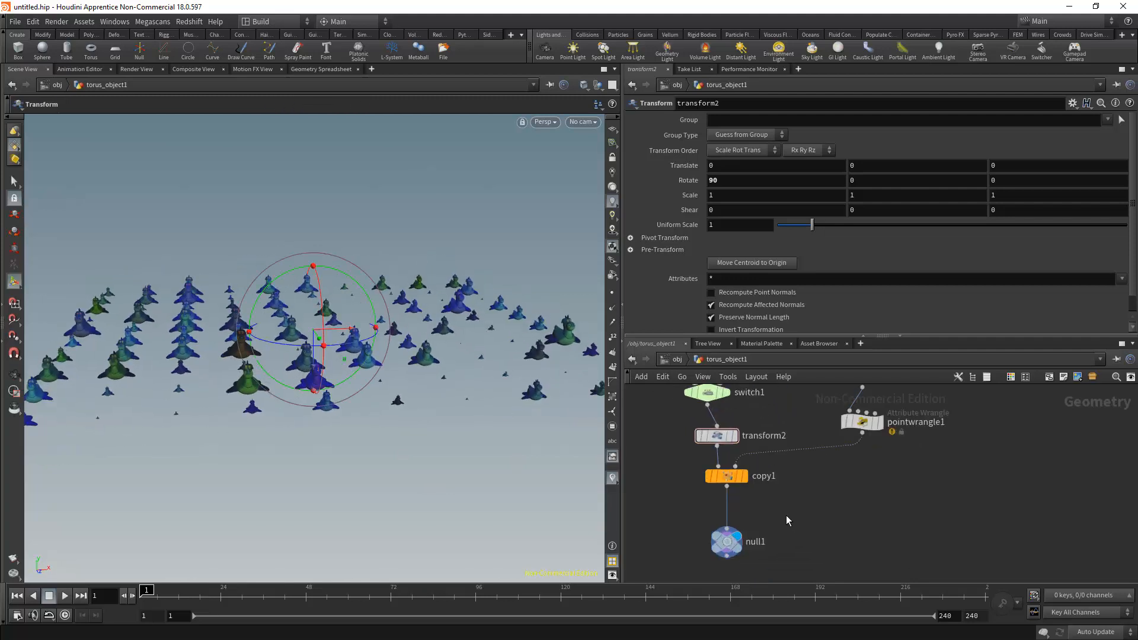
Step: Try the Switch node's other inputs, ending with Select Input at 0 for the torus
{"action": "middle_click_drag", "start_coordinate": [660, 444], "coordinate": [671, 496]}
{"action": "left_click", "coordinate": [717, 444]}
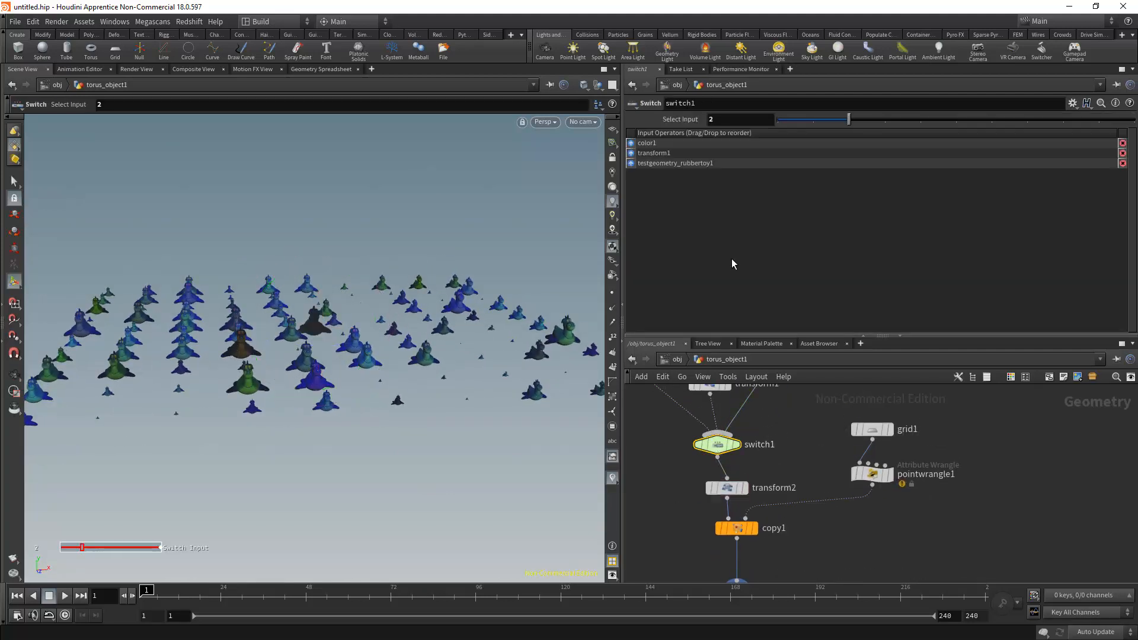
{"action": "left_click", "coordinate": [823, 125]}
{"action": "mouse_move", "coordinate": [786, 122]}
{"action": "left_mouse_down"}
{"action": "mouse_move", "coordinate": [845, 128]}
{"action": "mouse_move", "coordinate": [765, 127]}
{"action": "left_mouse_up"}
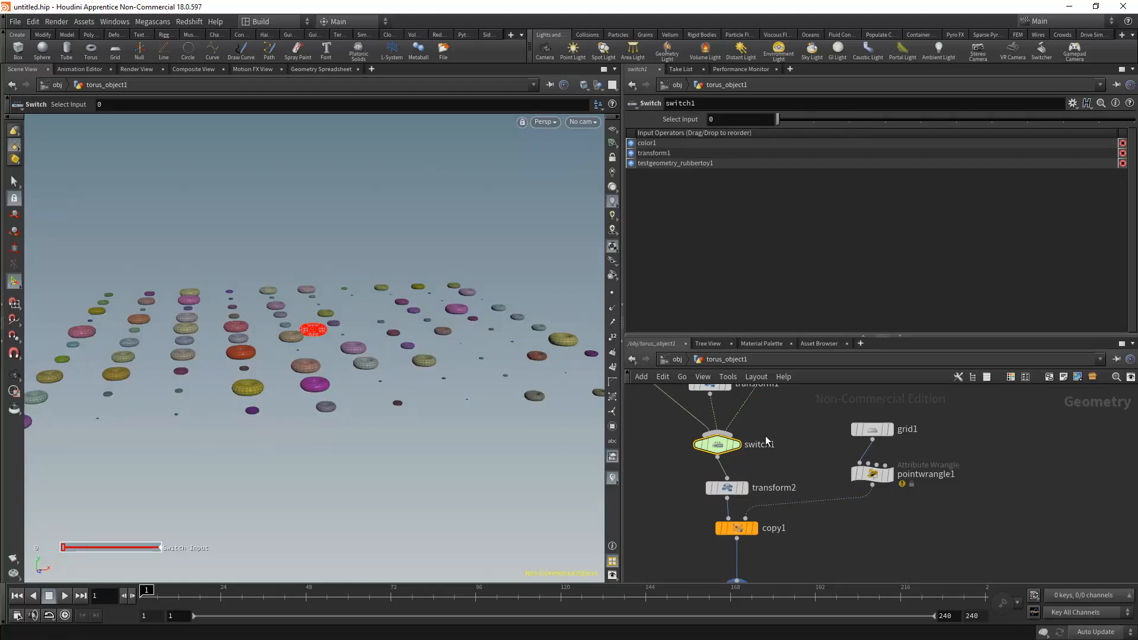
Step: Examine copy1's stamping parameters and the attribute wrangle code that drives the copies
{"action": "left_click", "coordinate": [736, 527]}
{"action": "left_click", "coordinate": [665, 151]}
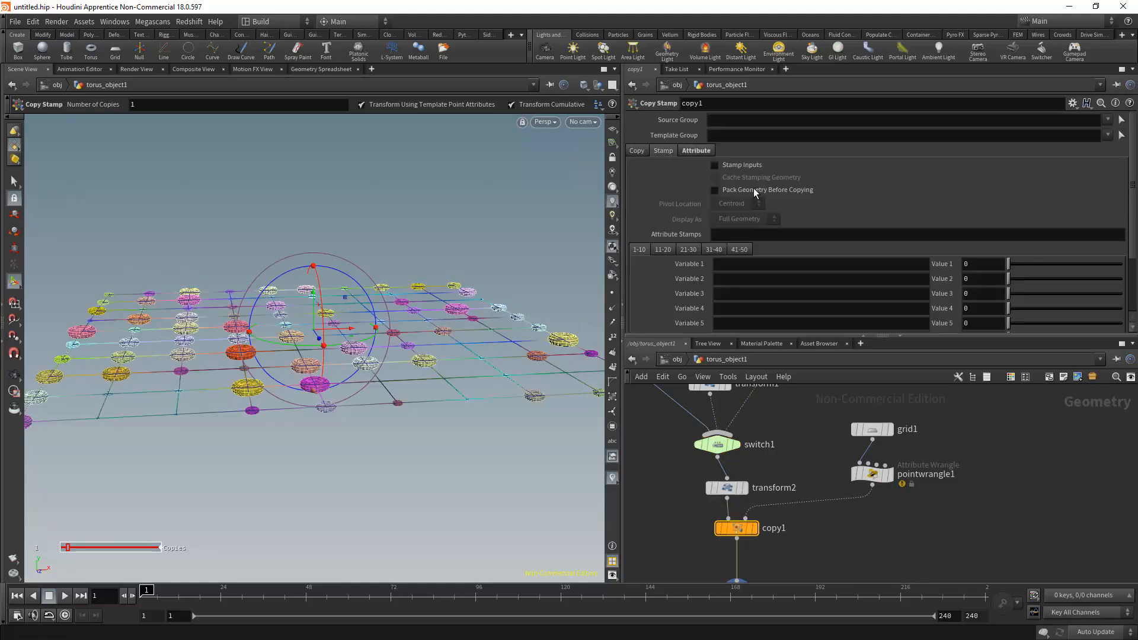
{"action": "left_click", "coordinate": [1038, 491]}
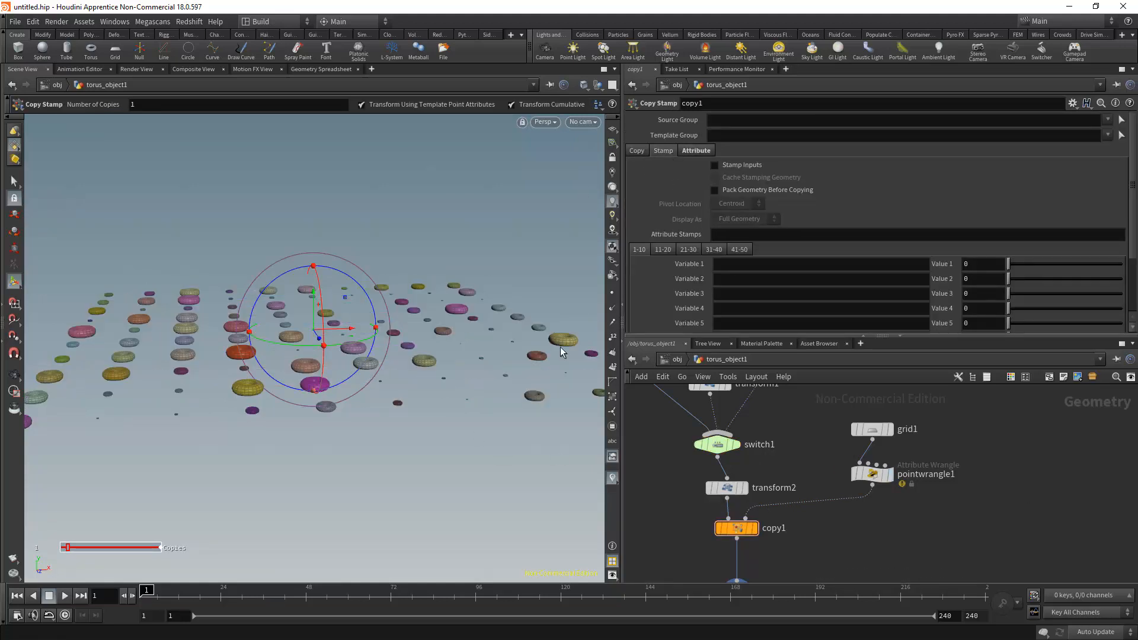
{"action": "left_click_drag", "start_coordinate": [419, 332], "coordinate": [354, 351], "text": "alt"}
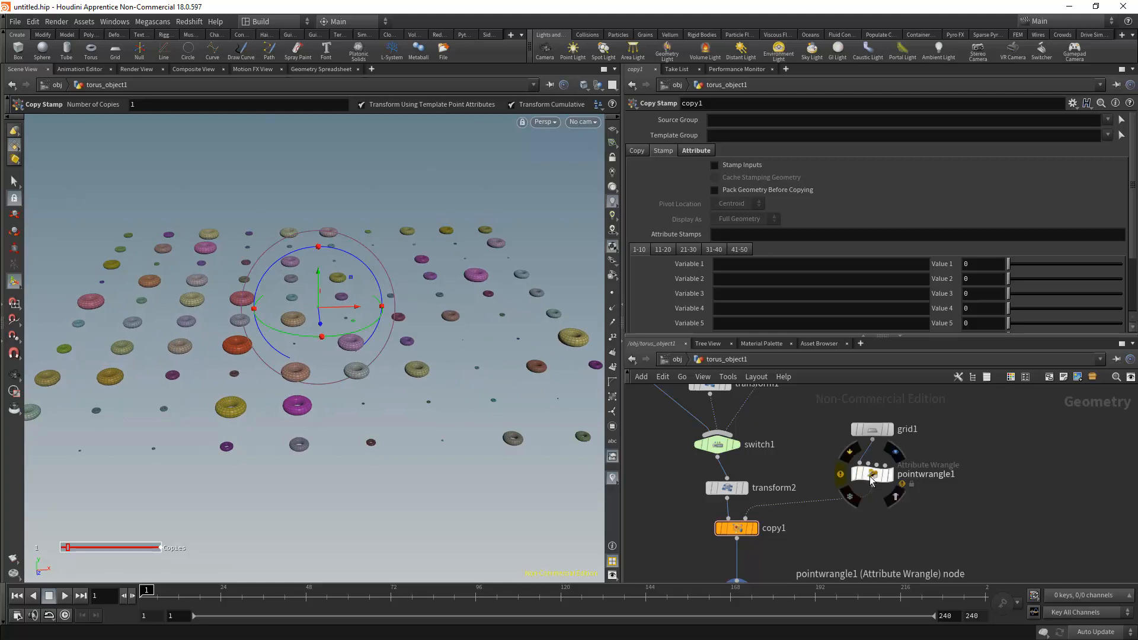
{"action": "left_click", "coordinate": [871, 473]}
{"action": "left_click", "coordinate": [724, 449]}
{"action": "left_click", "coordinate": [882, 475]}
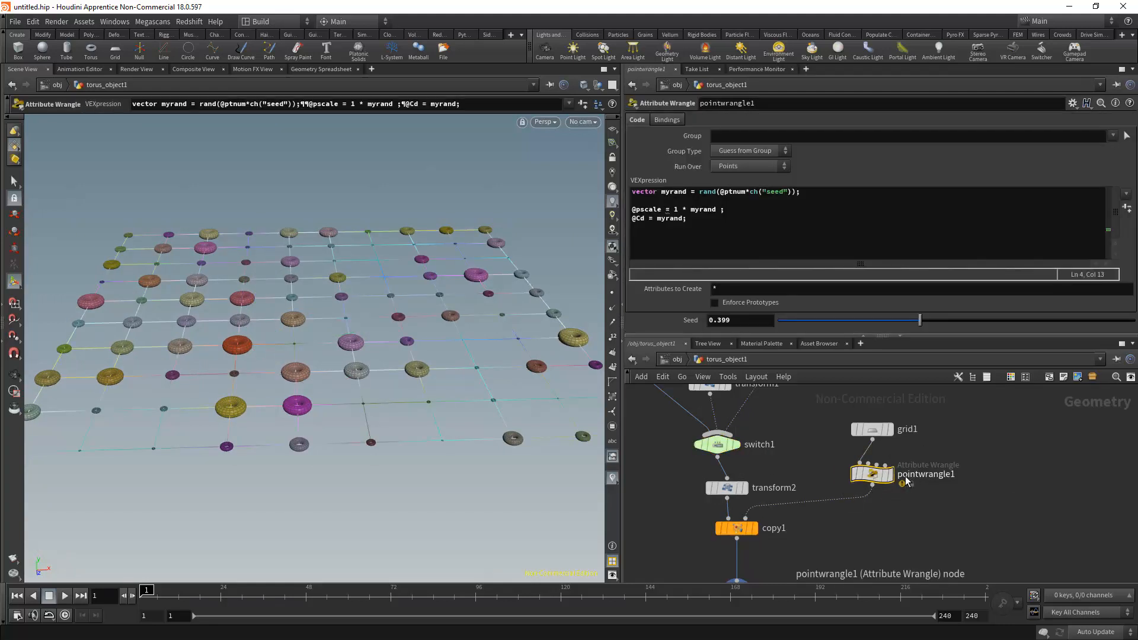
Step: Set the Switch node's Select Input back to 2 for the rubber toy
{"action": "left_click", "coordinate": [718, 444]}
{"action": "middle_click_drag", "start_coordinate": [768, 431], "coordinate": [748, 449]}
{"action": "scroll", "coordinate": [803, 485], "scroll_direction": "down", "scroll_amount": 2}
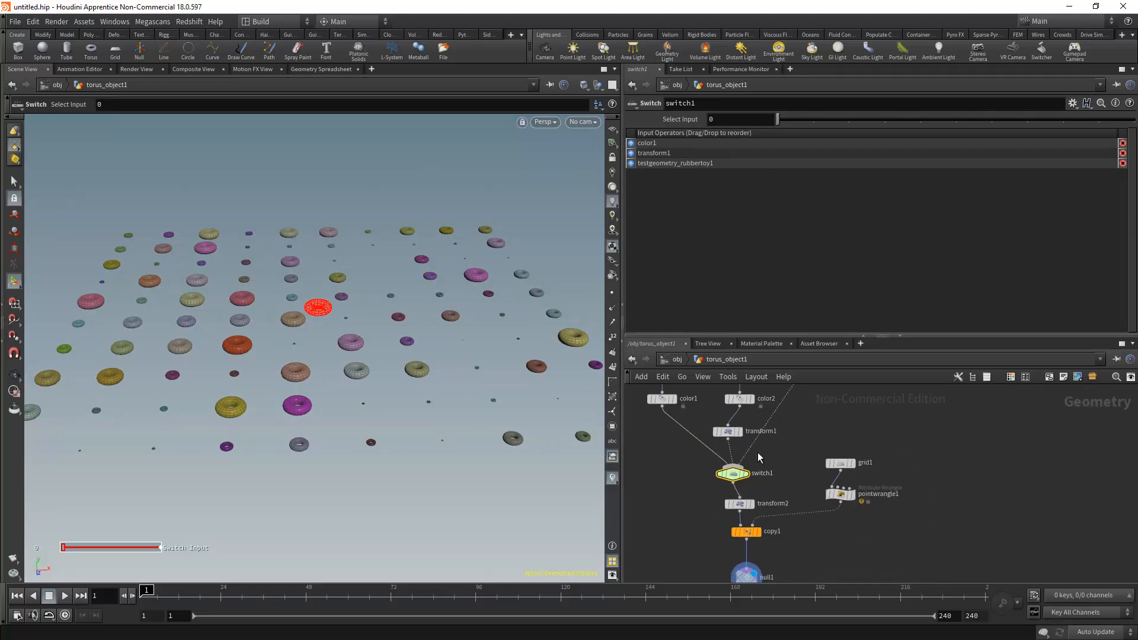
{"action": "left_click_drag", "start_coordinate": [786, 123], "coordinate": [850, 122]}
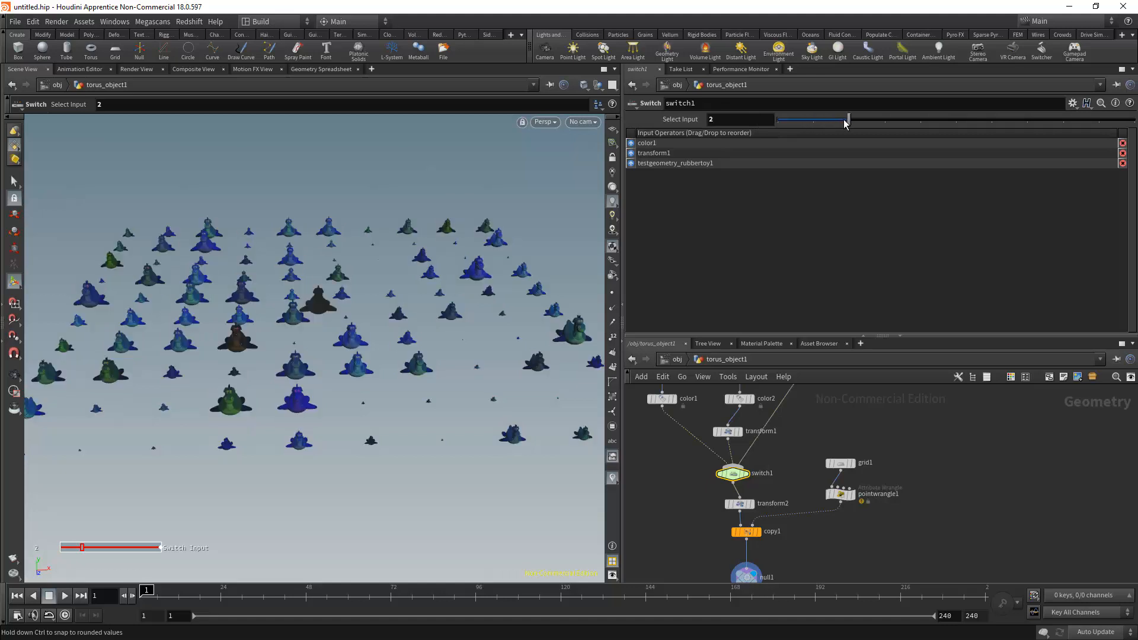
Step: Review pointwrangle1's VEX code for the random scale and color
{"action": "middle_click_drag", "start_coordinate": [852, 511], "coordinate": [766, 474]}
{"action": "scroll", "coordinate": [767, 474], "scroll_direction": "up", "scroll_amount": 3}
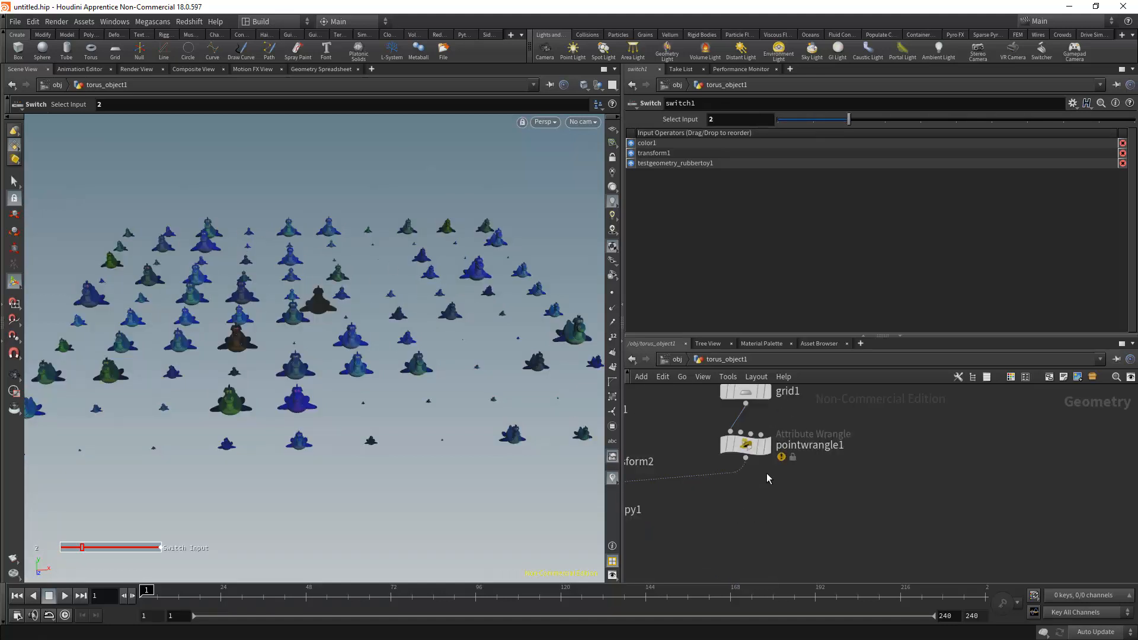
{"action": "left_click", "coordinate": [746, 454]}
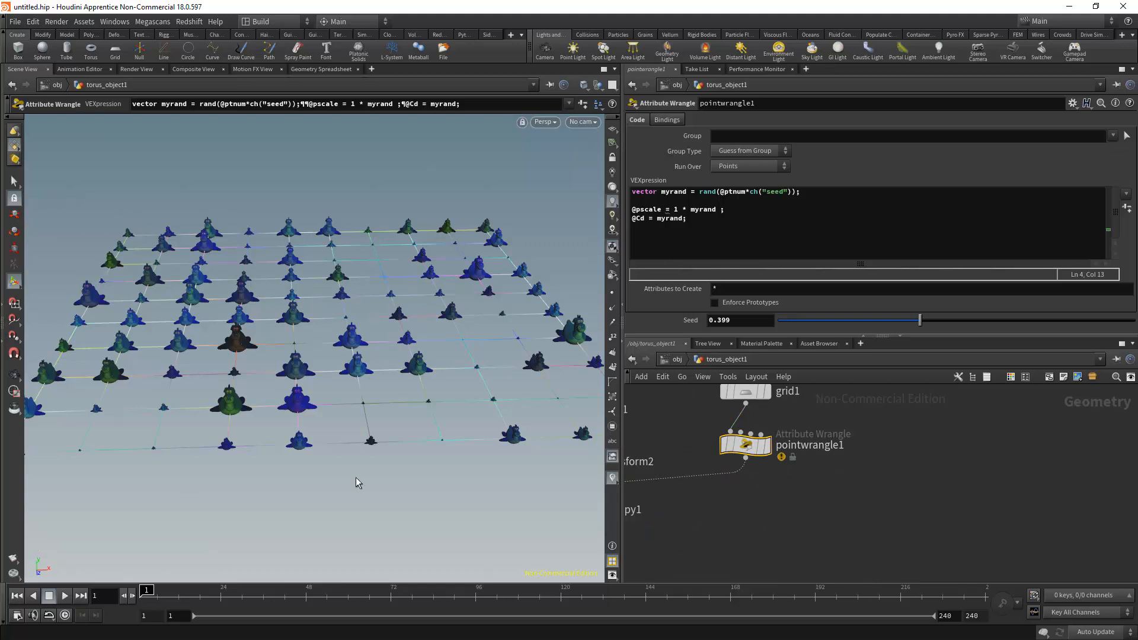
{"action": "middle_click_drag", "start_coordinate": [714, 450], "coordinate": [891, 529]}
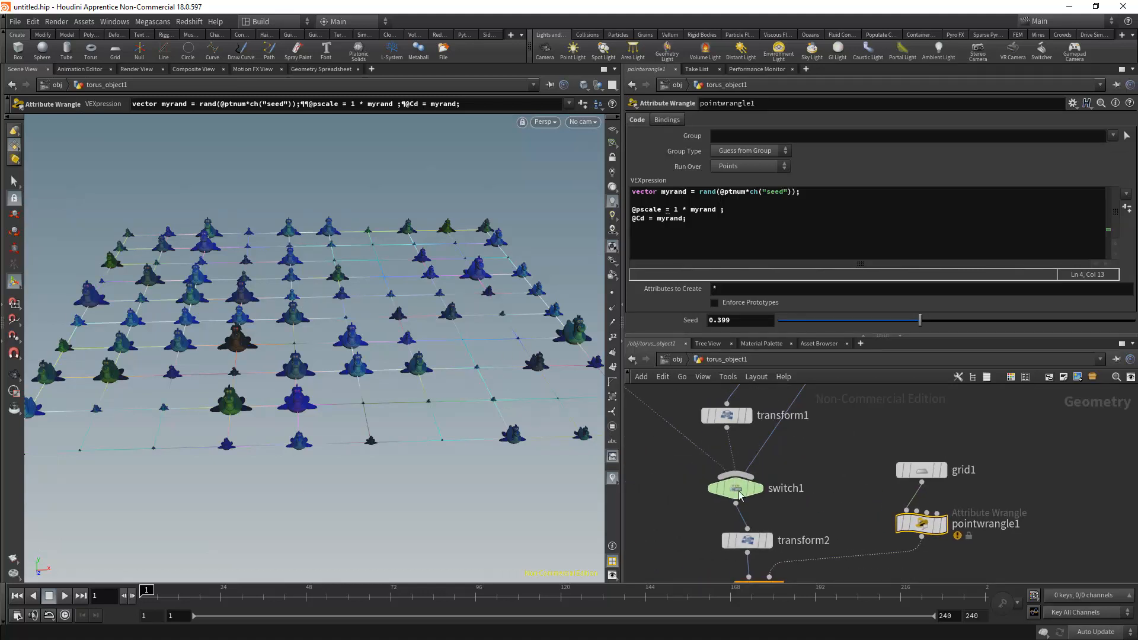
Step: Align transform1 and switch1 vertically above transform2 in the network
{"action": "left_click", "coordinate": [737, 487]}
{"action": "mouse_move", "coordinate": [806, 492]}
{"action": "middle_mouse_down"}
{"action": "mouse_move", "coordinate": [806, 450]}
{"action": "mouse_move", "coordinate": [806, 474]}
{"action": "middle_mouse_up"}
{"action": "scroll", "coordinate": [794, 486], "scroll_direction": "down", "scroll_amount": 3}
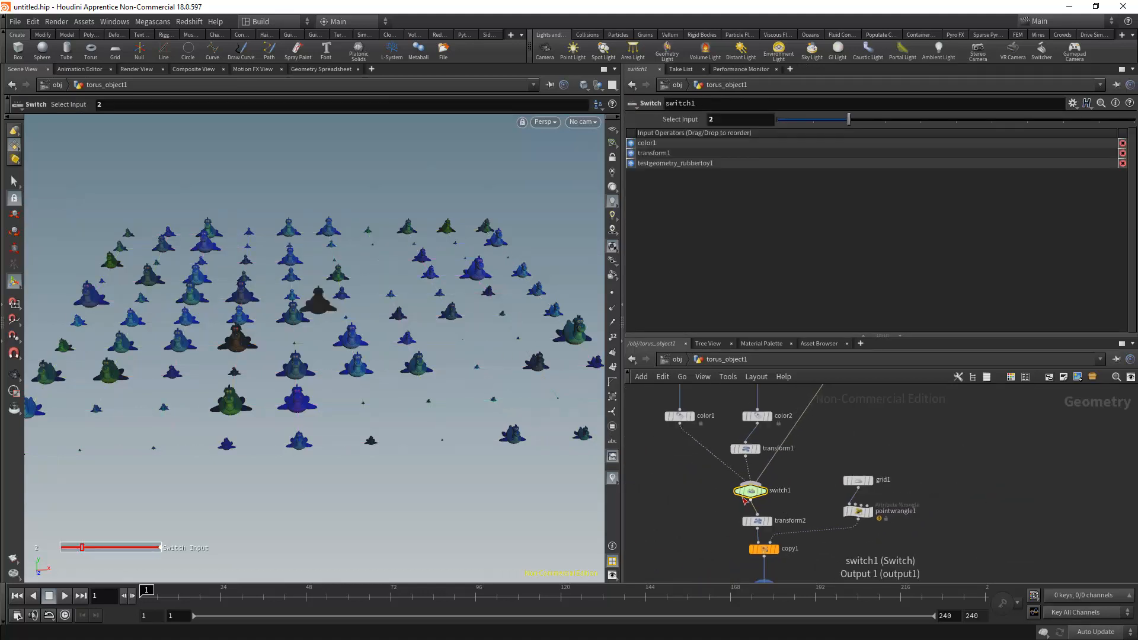
{"action": "left_click_drag", "start_coordinate": [746, 451], "coordinate": [766, 448]}
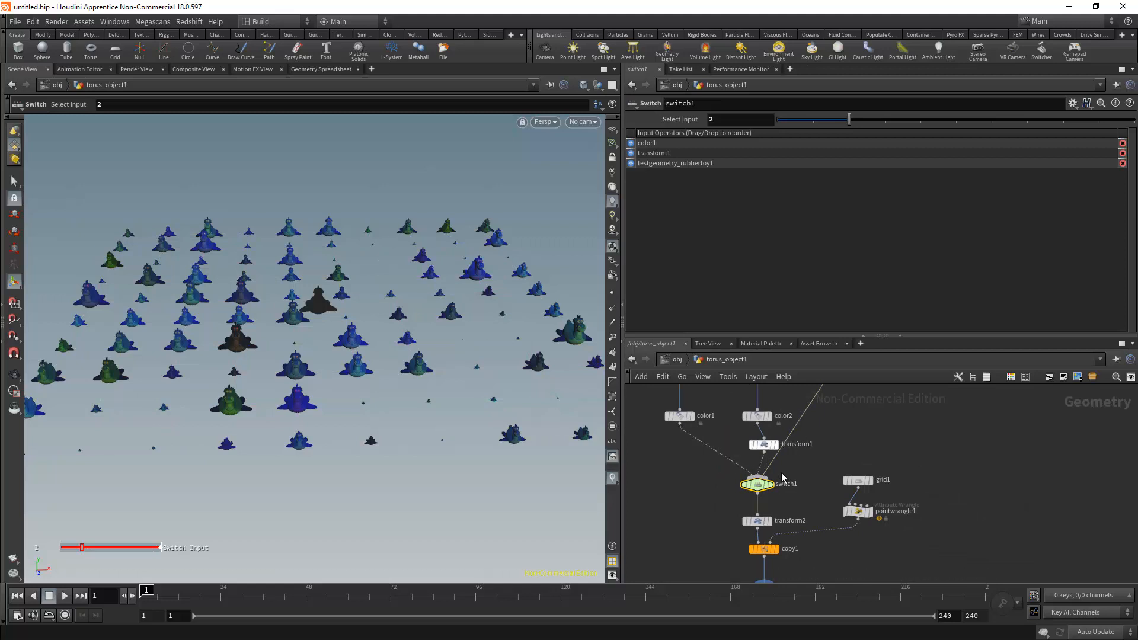
Step: Begin a new statement for the integer attribute i@inst below the color line in pointwrangle1's VEX code
{"action": "middle_click_drag", "start_coordinate": [826, 494], "coordinate": [775, 457]}
{"action": "scroll", "coordinate": [776, 456], "scroll_direction": "up", "scroll_amount": 2}
{"action": "left_click", "coordinate": [822, 480]}
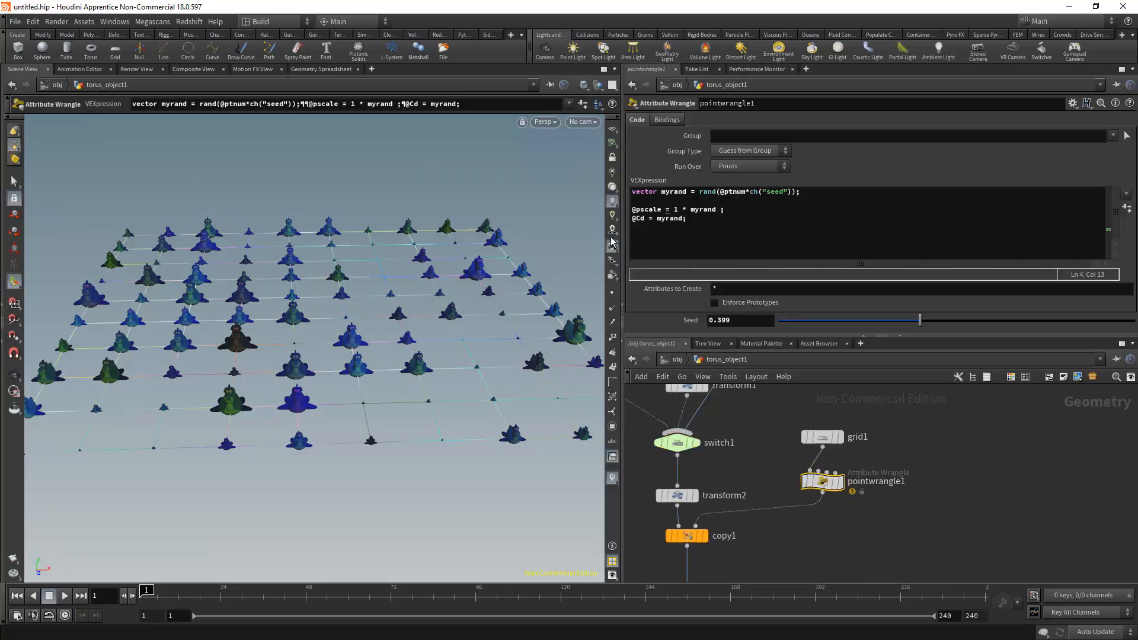
{"action": "left_click", "coordinate": [748, 240]}
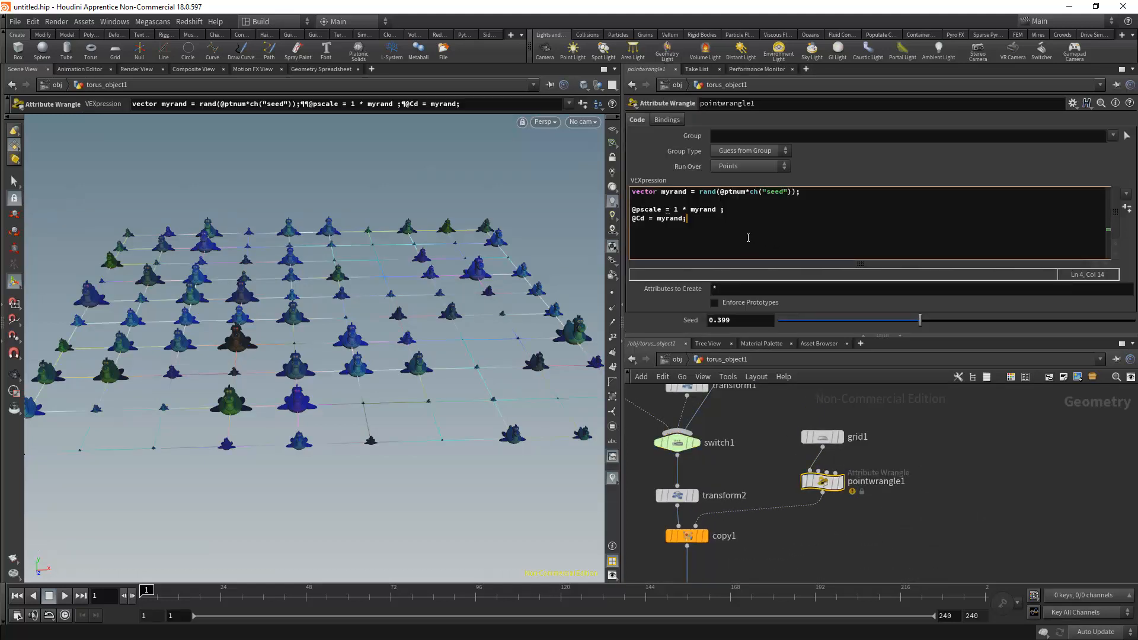
{"action": "key", "text": "Return"}
{"action": "key", "text": "Return"}
{"action": "left_click", "coordinate": [825, 481]}
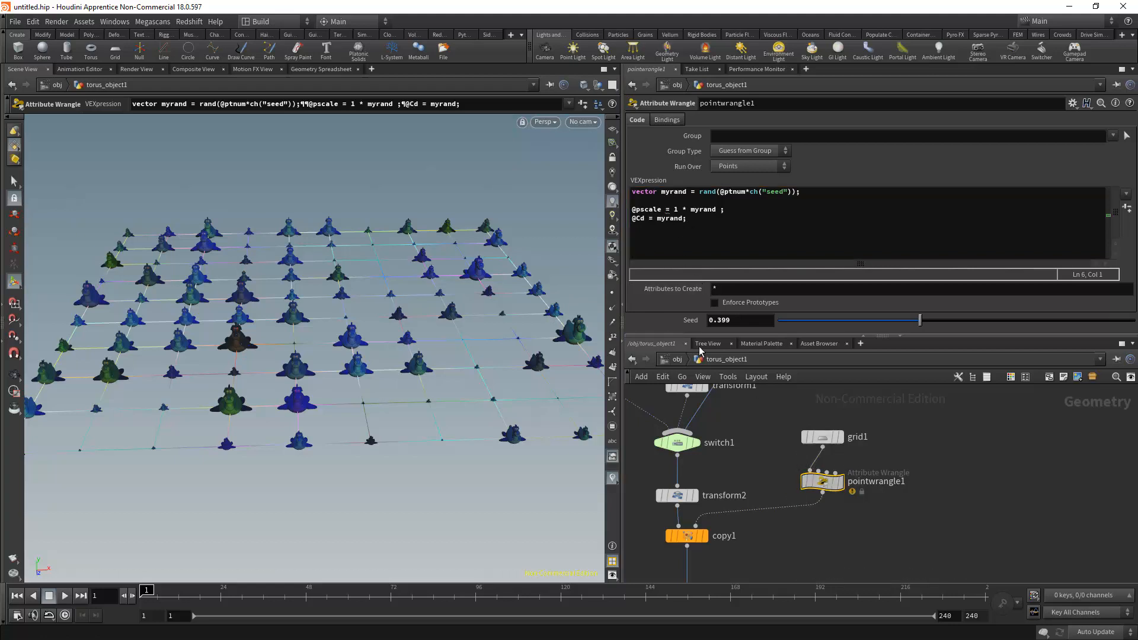
{"action": "left_click", "coordinate": [709, 229]}
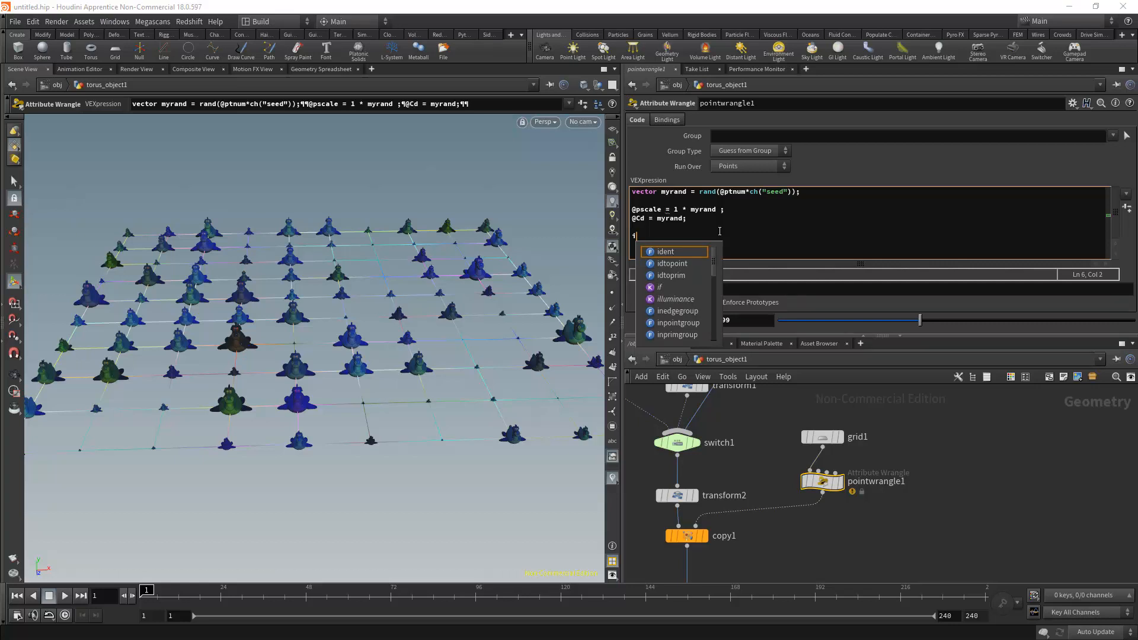
{"action": "type", "text": "@"}
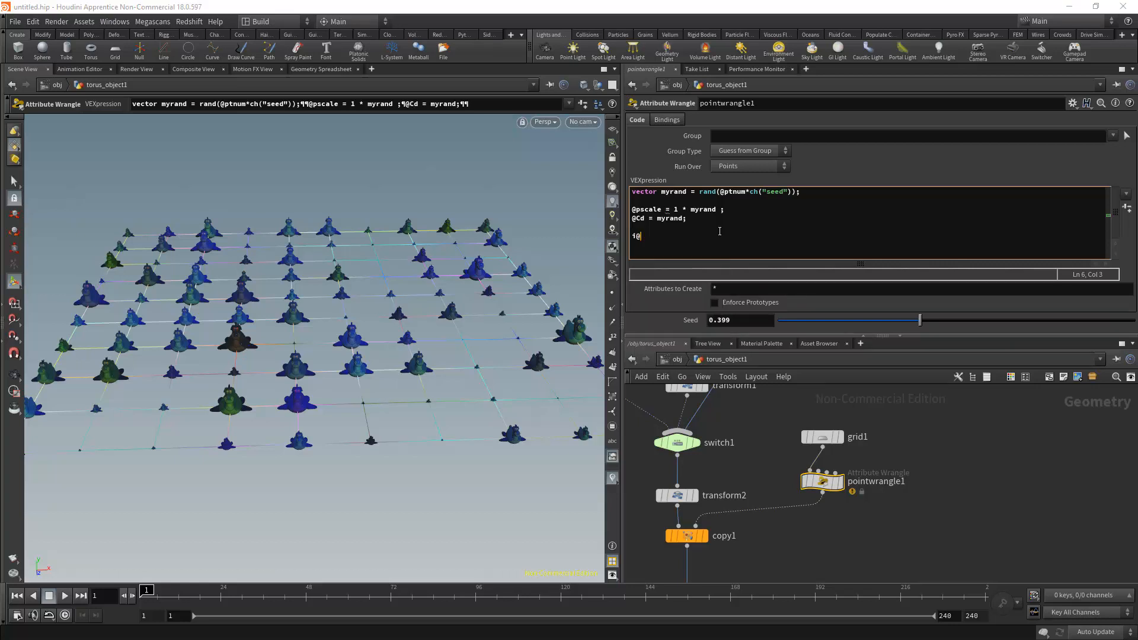
{"action": "type", "text": "i"}
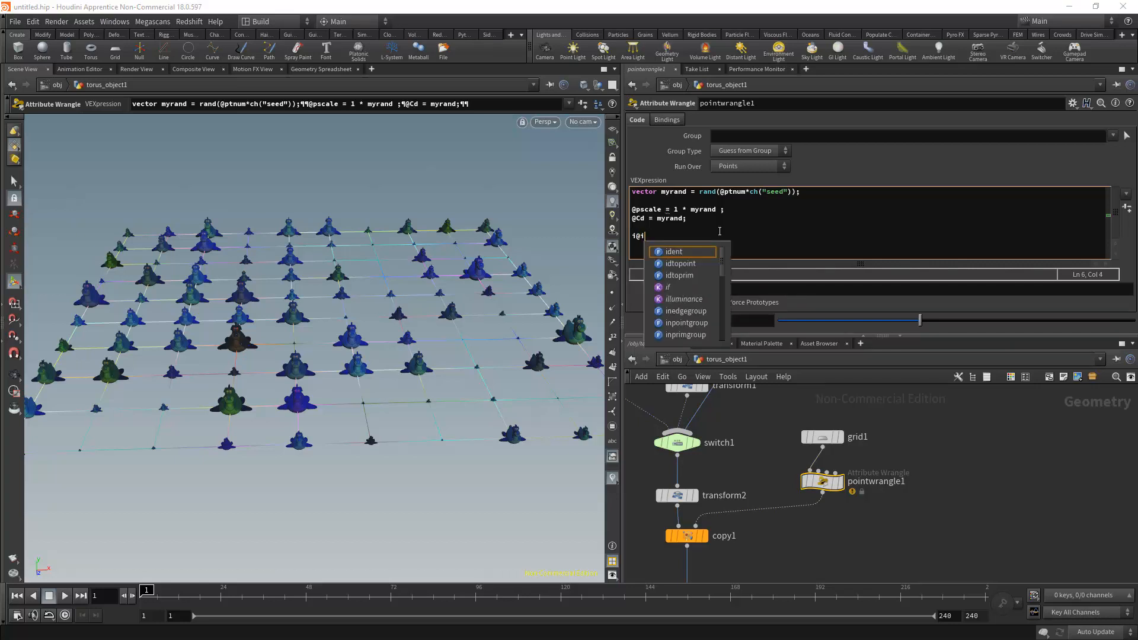
{"action": "type", "text": "nst = "}
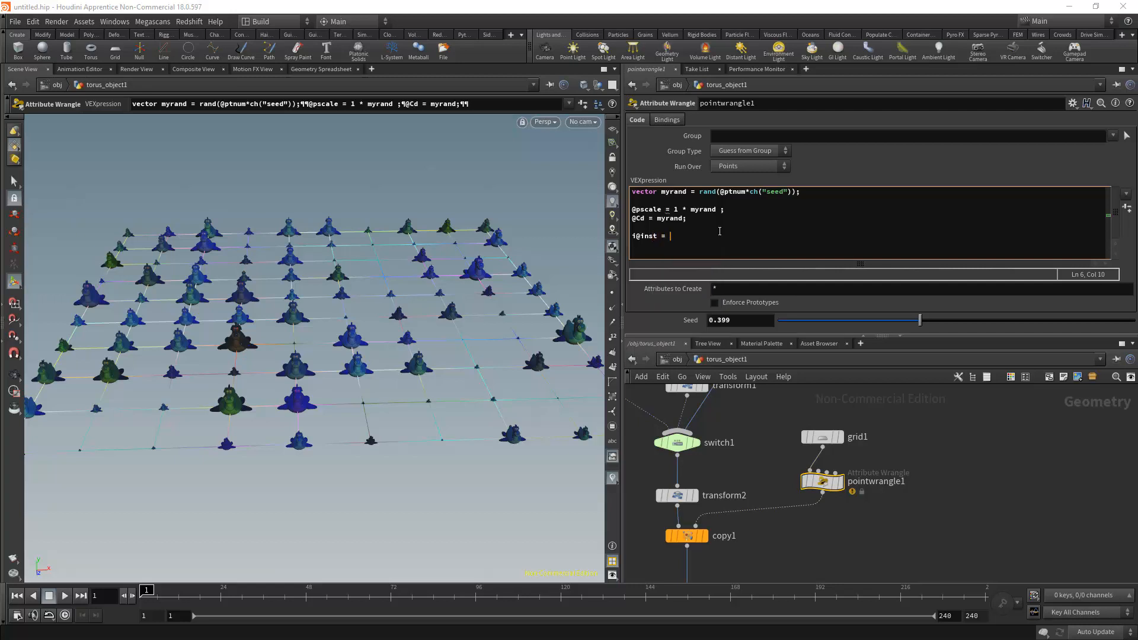
{"action": "type", "text": "rand(@ptnum"}
{"action": "key", "text": "Left"}
{"action": "type", "text": "fit("}
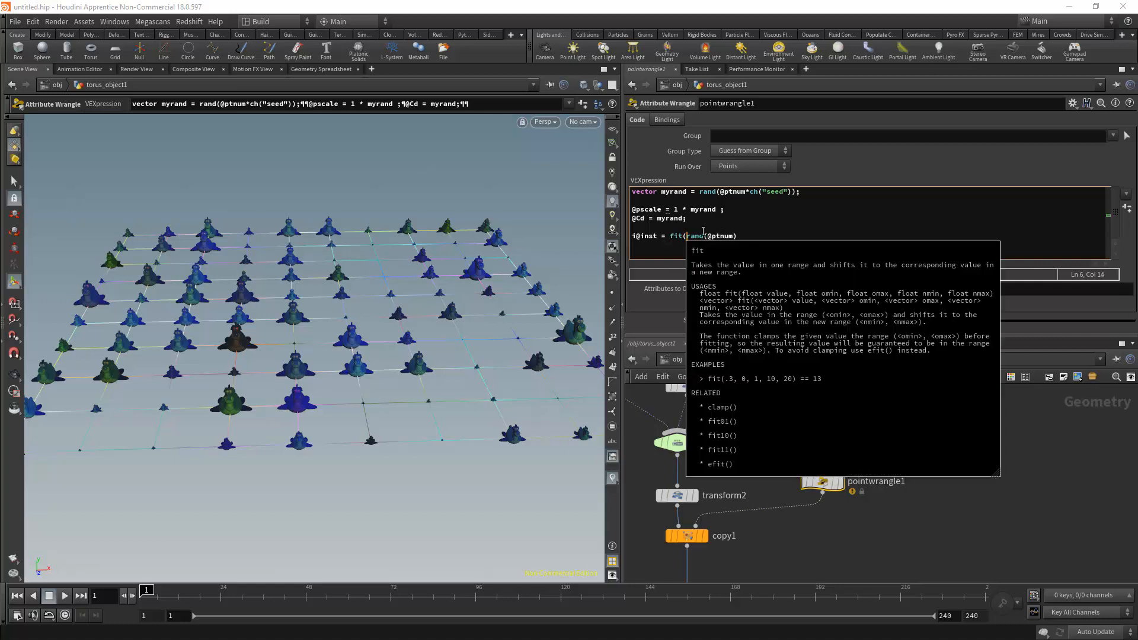
{"action": "left_click", "coordinate": [749, 233]}
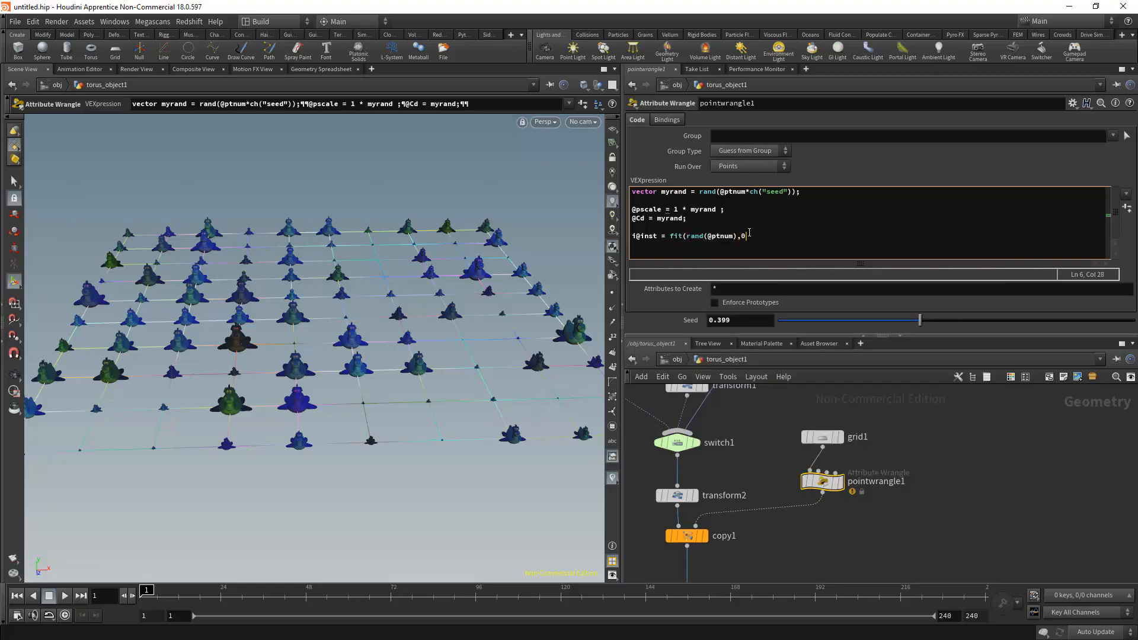
{"action": "type", "text": ",0,1,0,3);"}
Step: Display pointwrangle1 and sort its points by the inst attribute in the geometry spreadsheet
{"action": "left_click", "coordinate": [840, 481]}
{"action": "left_click", "coordinate": [302, 70]}
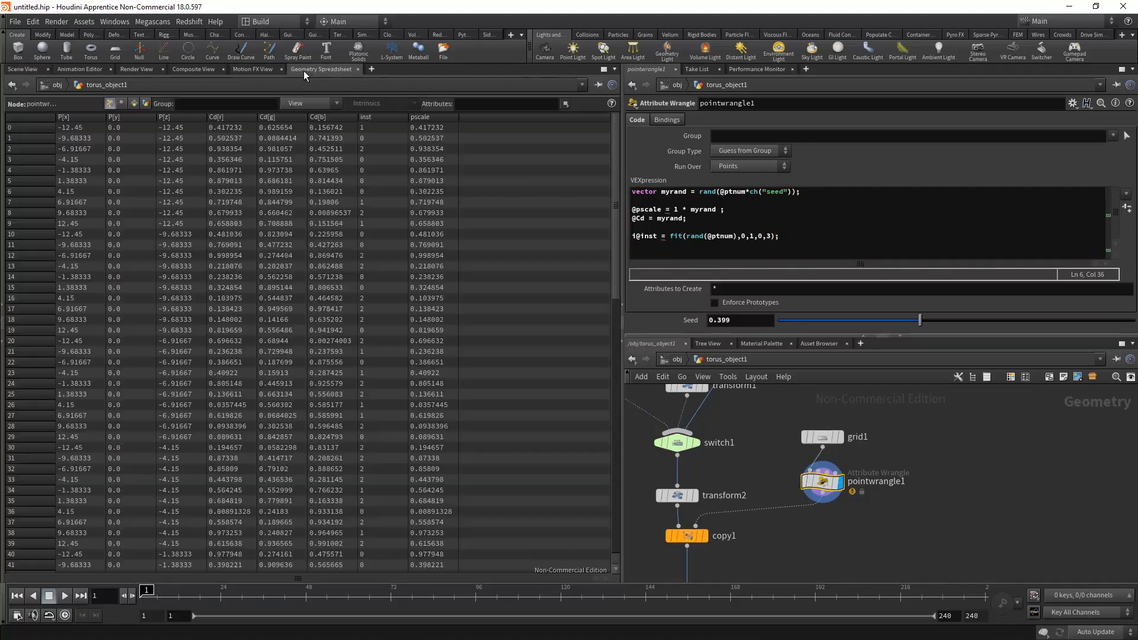
{"action": "left_click", "coordinate": [391, 118]}
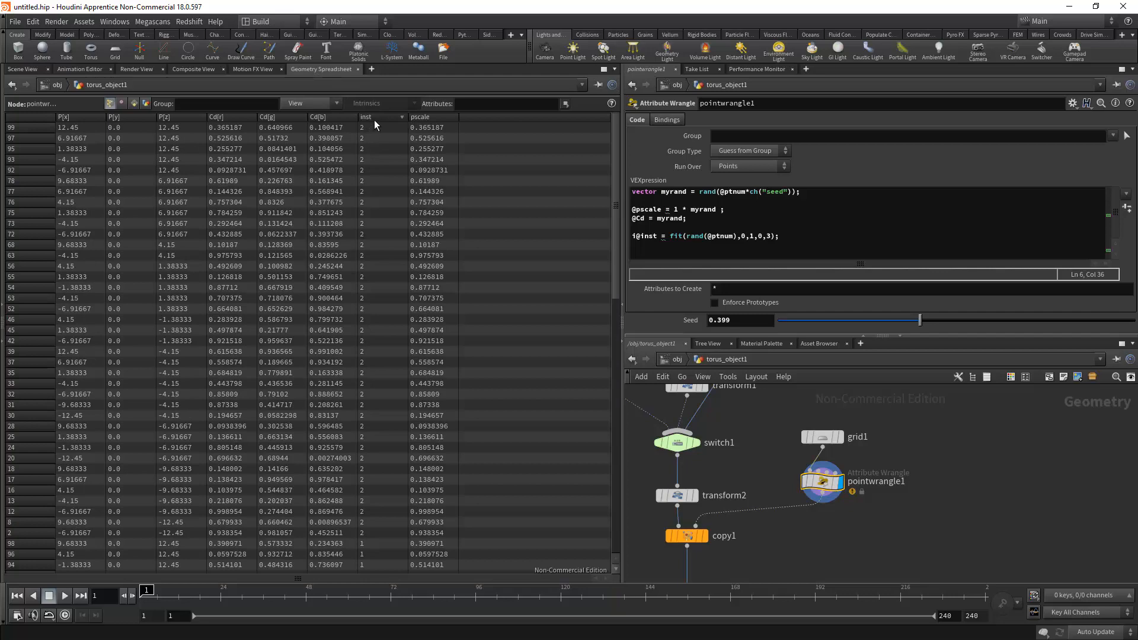
{"action": "left_click", "coordinate": [375, 118]}
Step: Cast the fit result in pointwrangle1's inst line to an integer with (int), and sort the spreadsheet by inst
{"action": "left_click", "coordinate": [676, 444]}
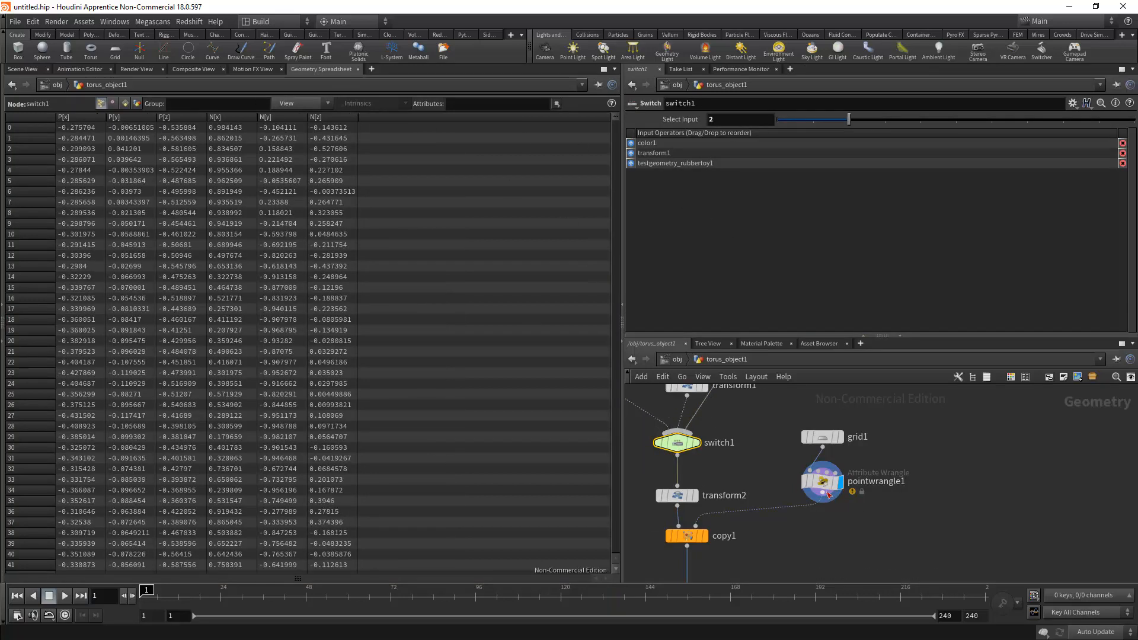
{"action": "left_click", "coordinate": [827, 492]}
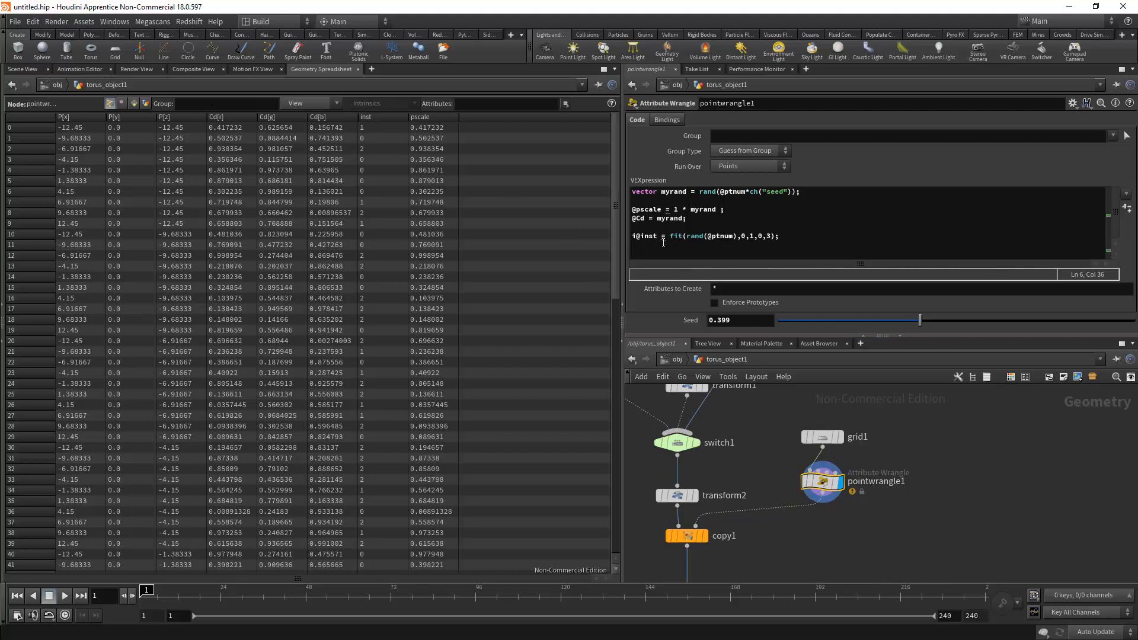
{"action": "left_click", "coordinate": [670, 236]}
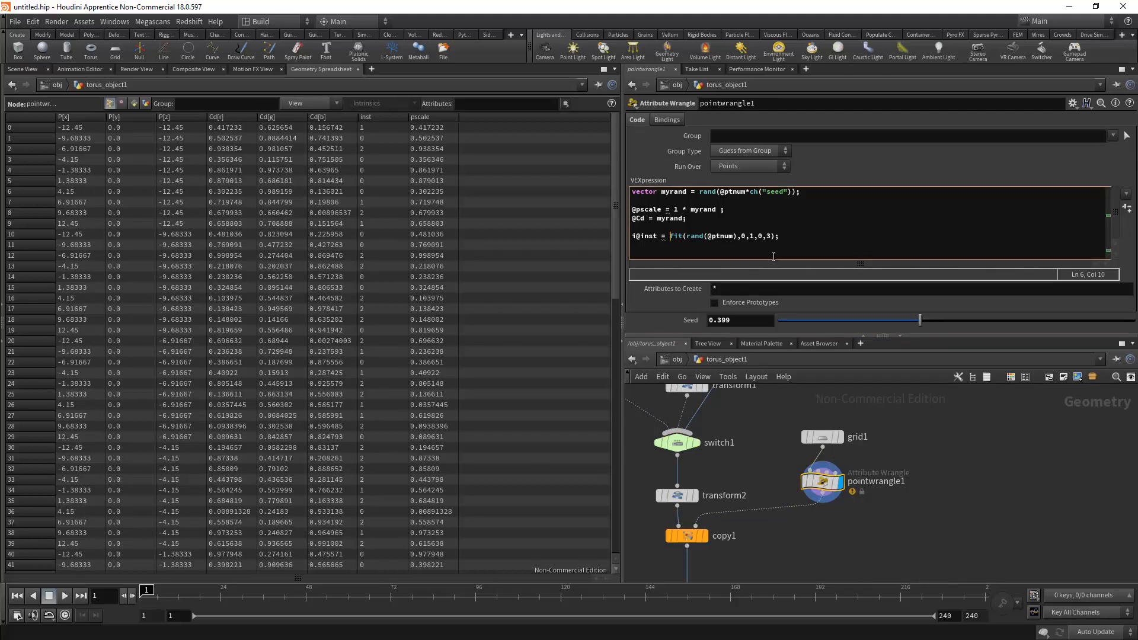
{"action": "type", "text": "int"}
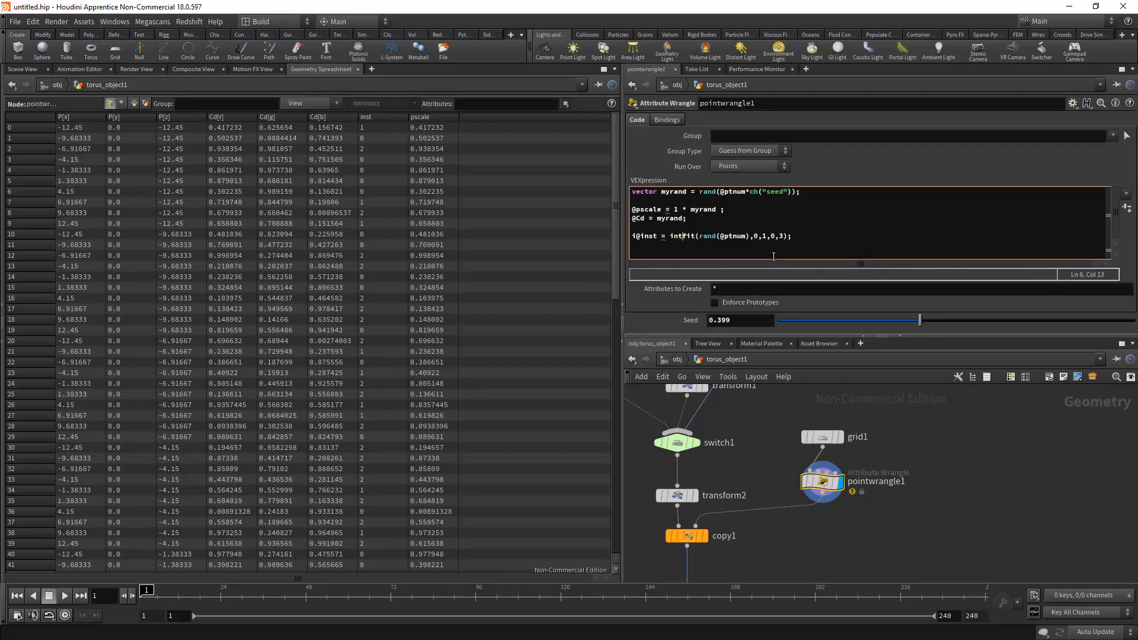
{"action": "type", "text": "("}
{"action": "key", "text": "Left"}
{"action": "key", "text": "Left"}
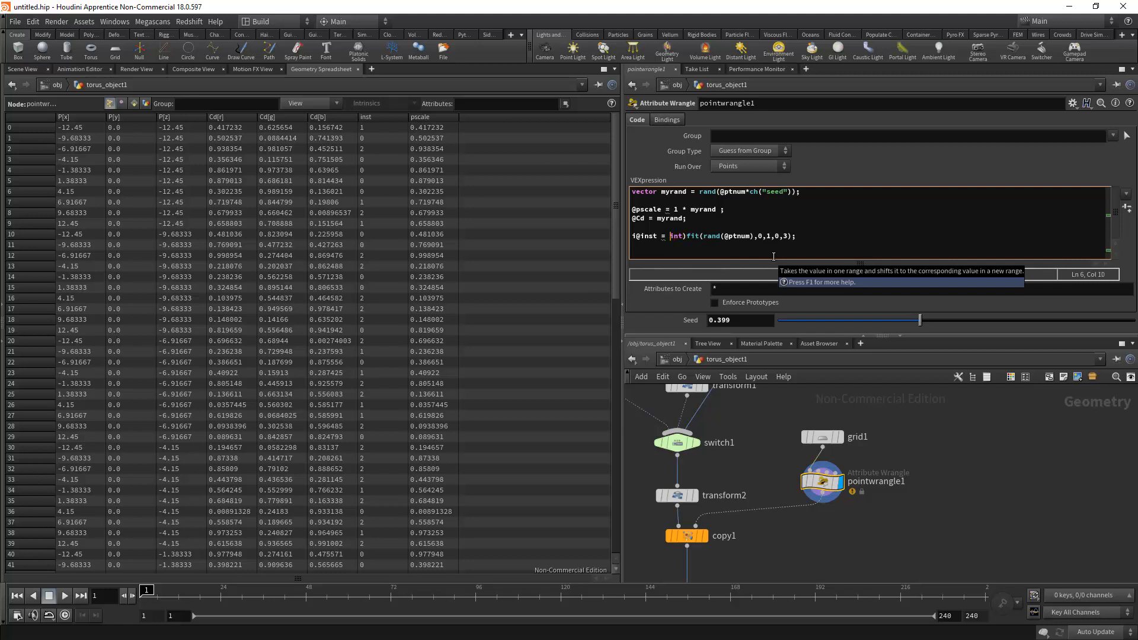
{"action": "type", "text": "("}
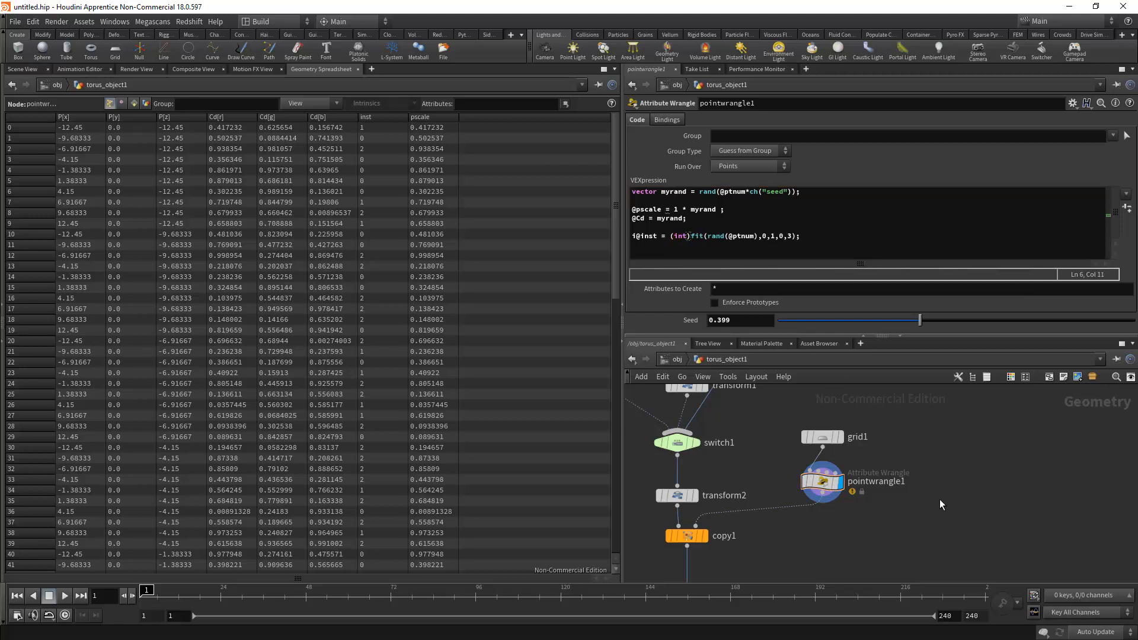
{"action": "left_click", "coordinate": [382, 118]}
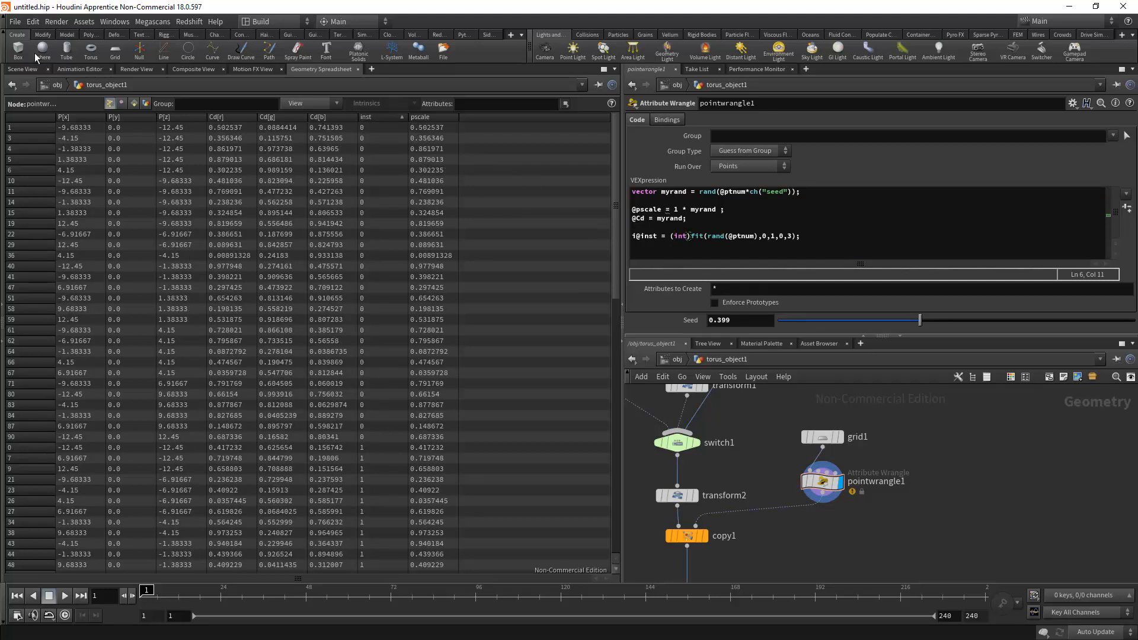
Step: Return to the scene view, set copy1's Attribute Stamps to inst and enable Stamp Inputs
{"action": "left_click", "coordinate": [23, 69]}
{"action": "left_click_drag", "start_coordinate": [658, 238], "coordinate": [638, 238]}
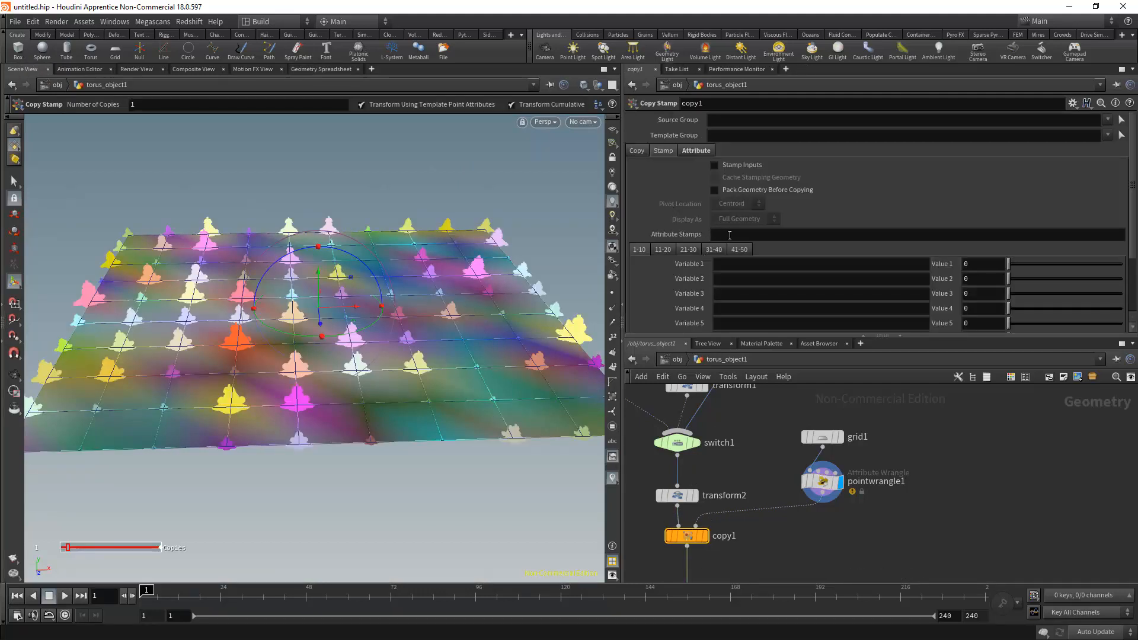
{"action": "left_click", "coordinate": [733, 235]}
{"action": "type", "text": "inst"}
{"action": "key", "text": "Return"}
{"action": "left_click", "coordinate": [745, 165]}
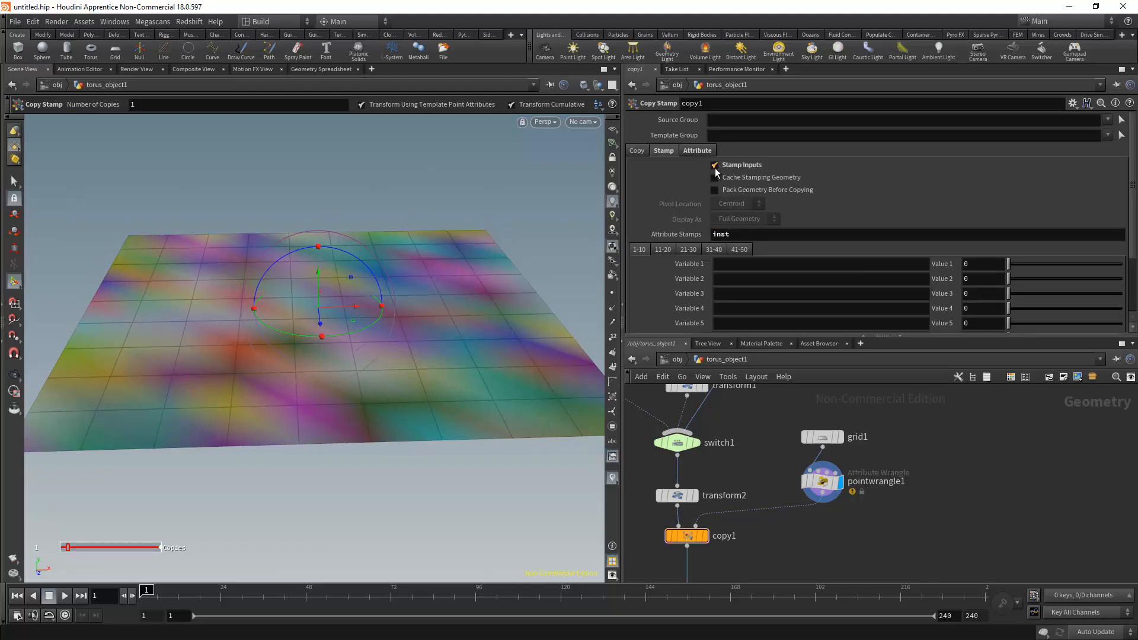
Step: Compare the inst attribute name in pointwrangle1's code with copy1's stamp settings
{"action": "middle_click_drag", "start_coordinate": [925, 469], "coordinate": [950, 479]}
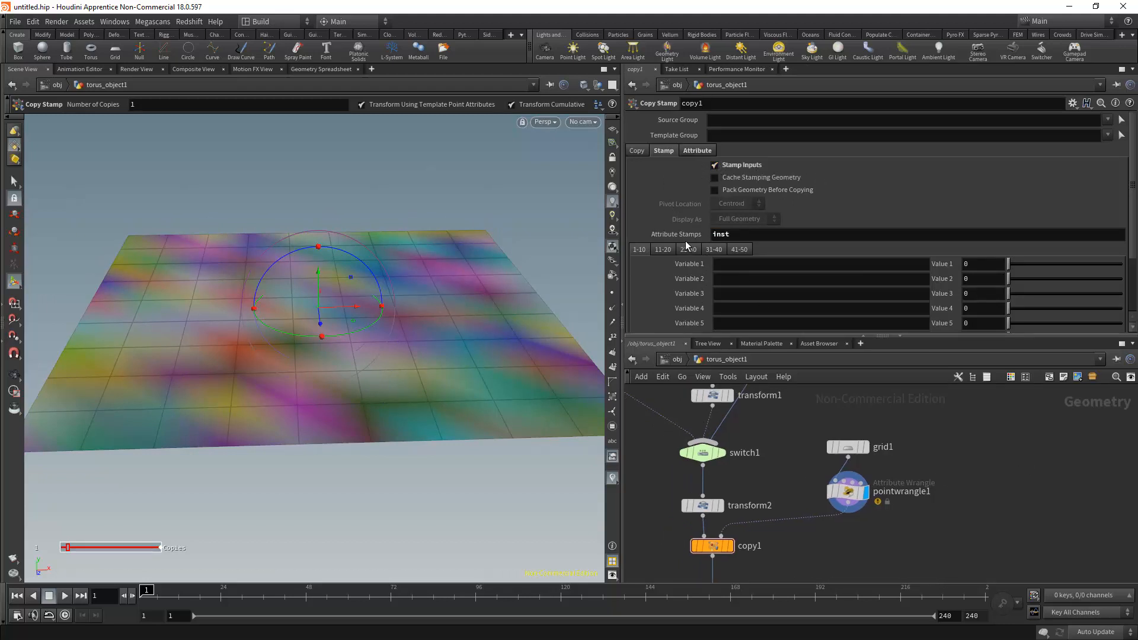
{"action": "left_click", "coordinate": [861, 489]}
{"action": "double_click", "coordinate": [648, 237]}
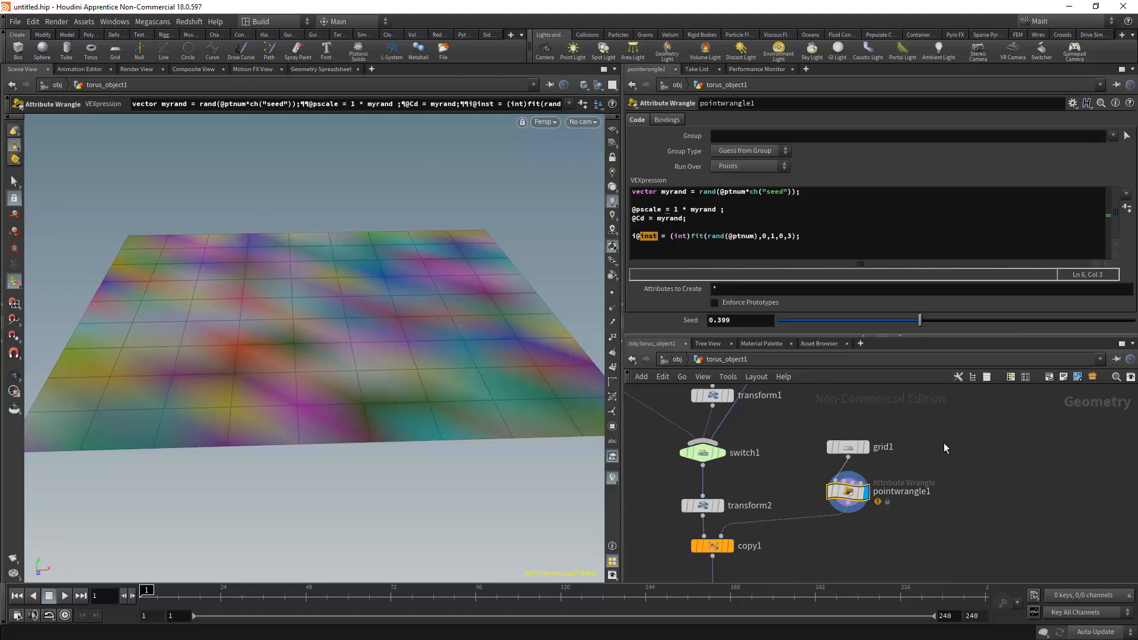
{"action": "left_click", "coordinate": [712, 545]}
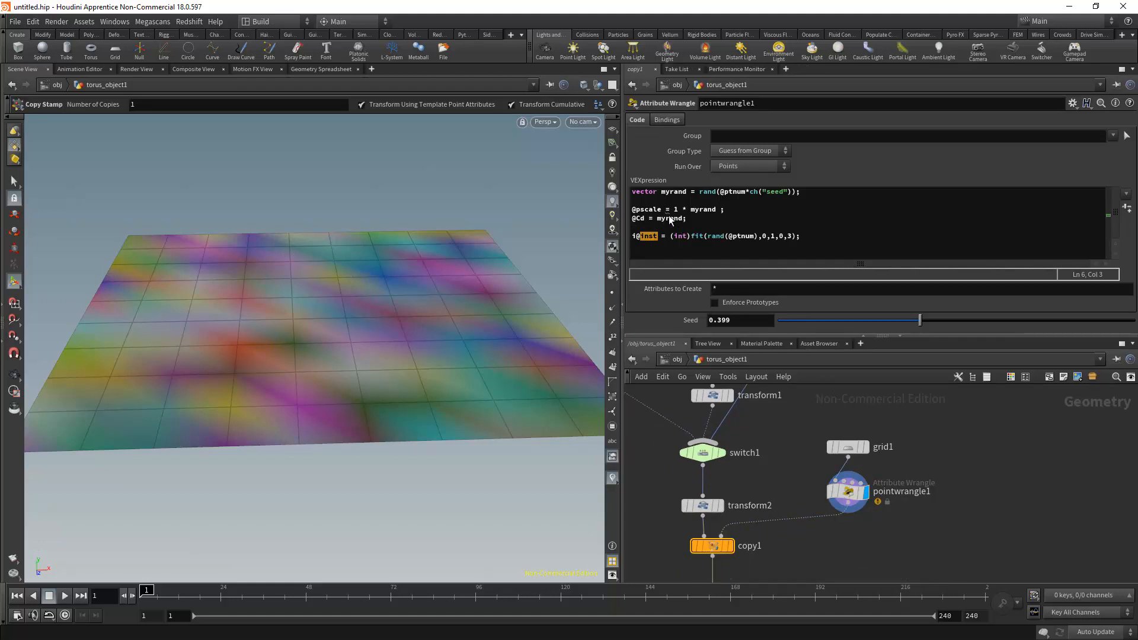
{"action": "middle_click_drag", "start_coordinate": [773, 476], "coordinate": [817, 438]}
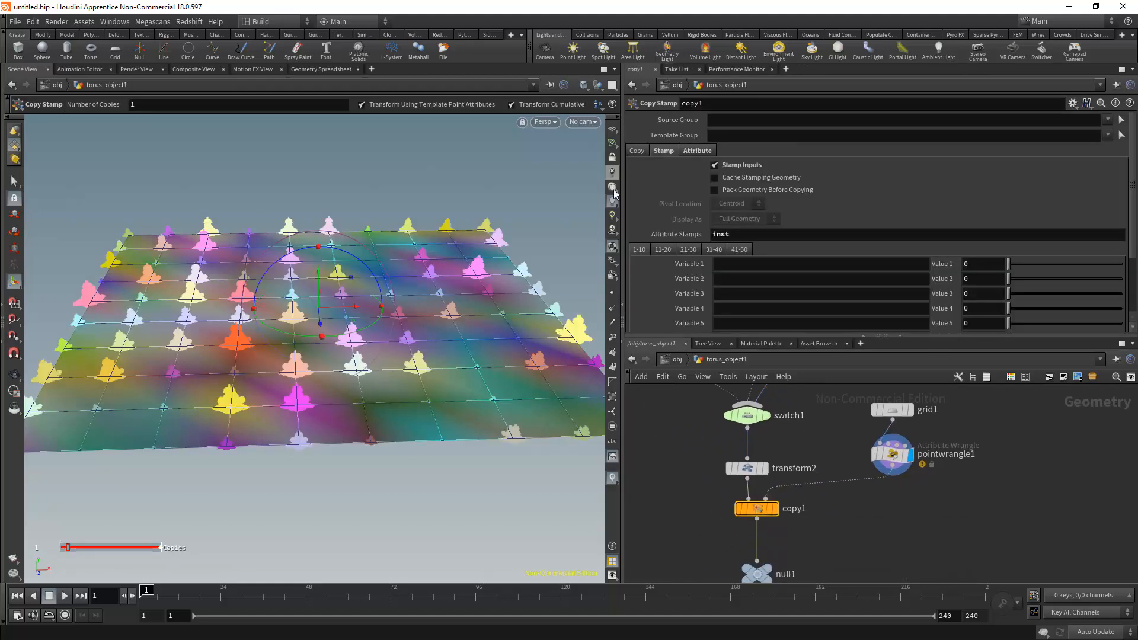
Step: Replace switch1's Select Input value with the start of a stamp expression that references ../copy1/
{"action": "left_click", "coordinate": [745, 417]}
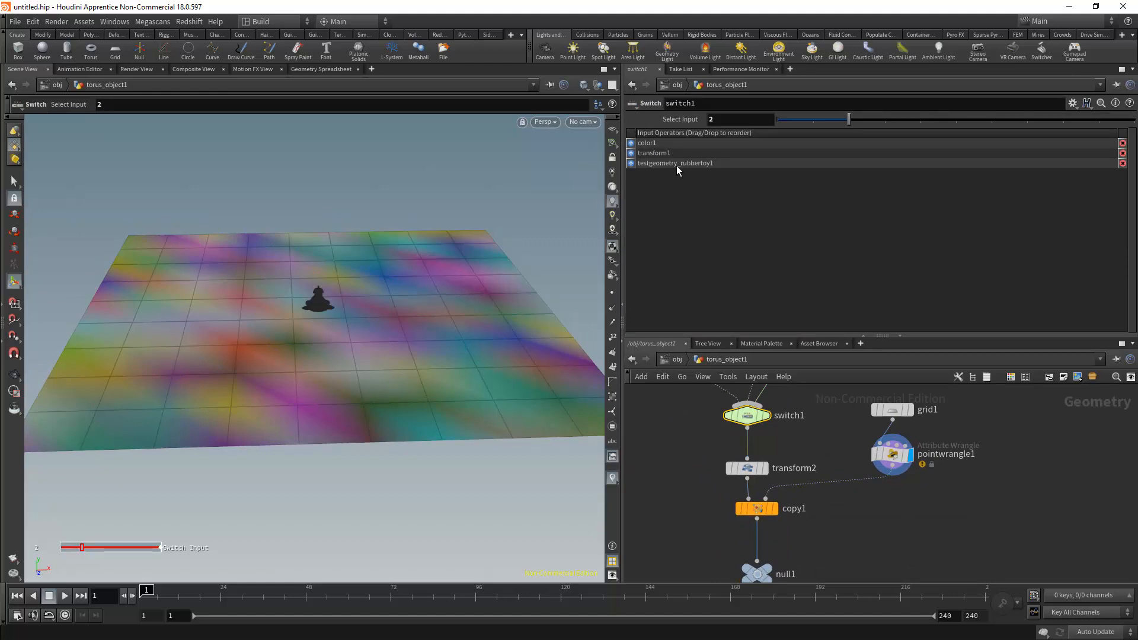
{"action": "left_click", "coordinate": [717, 120]}
{"action": "type", "text": "st"}
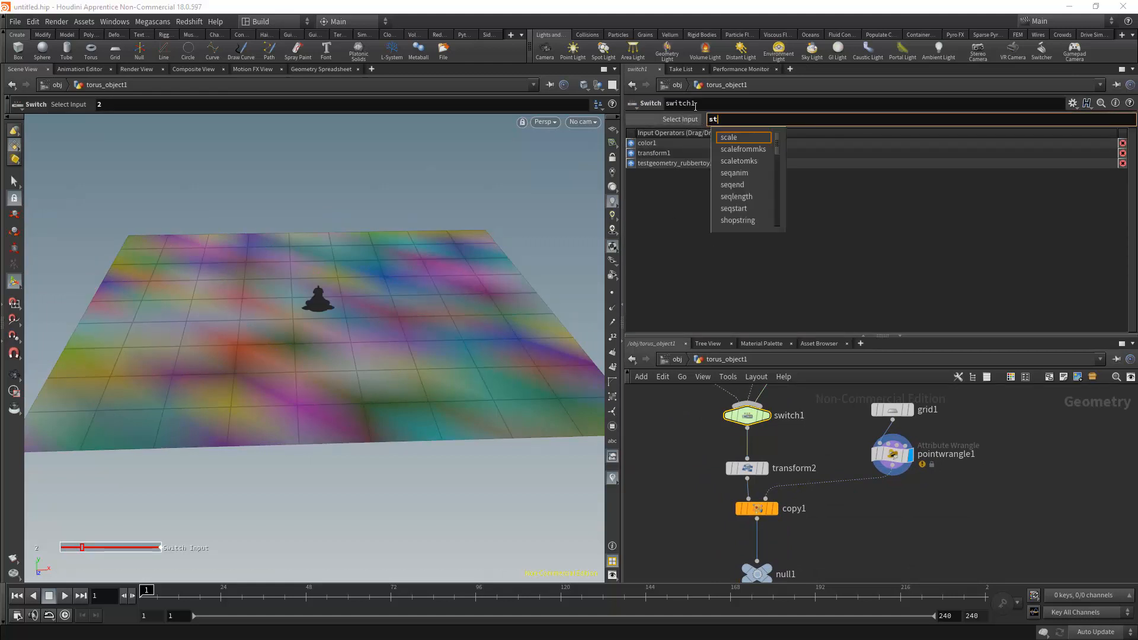
{"action": "type", "text": "amp("}
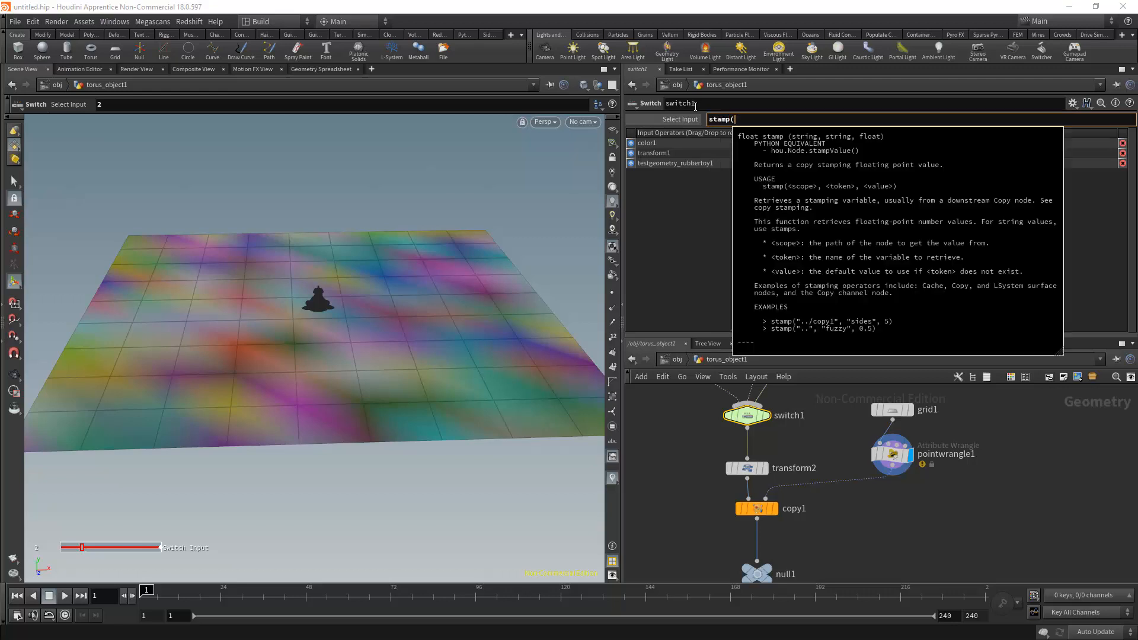
{"action": "type", "text": "\"../"}
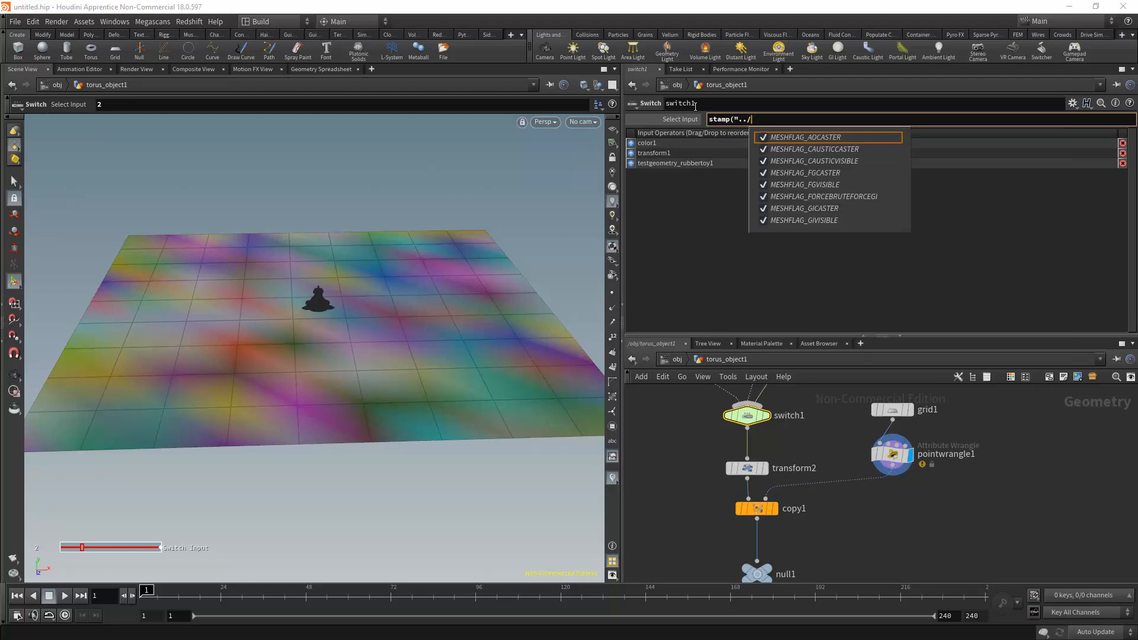
{"action": "type", "text": "../"}
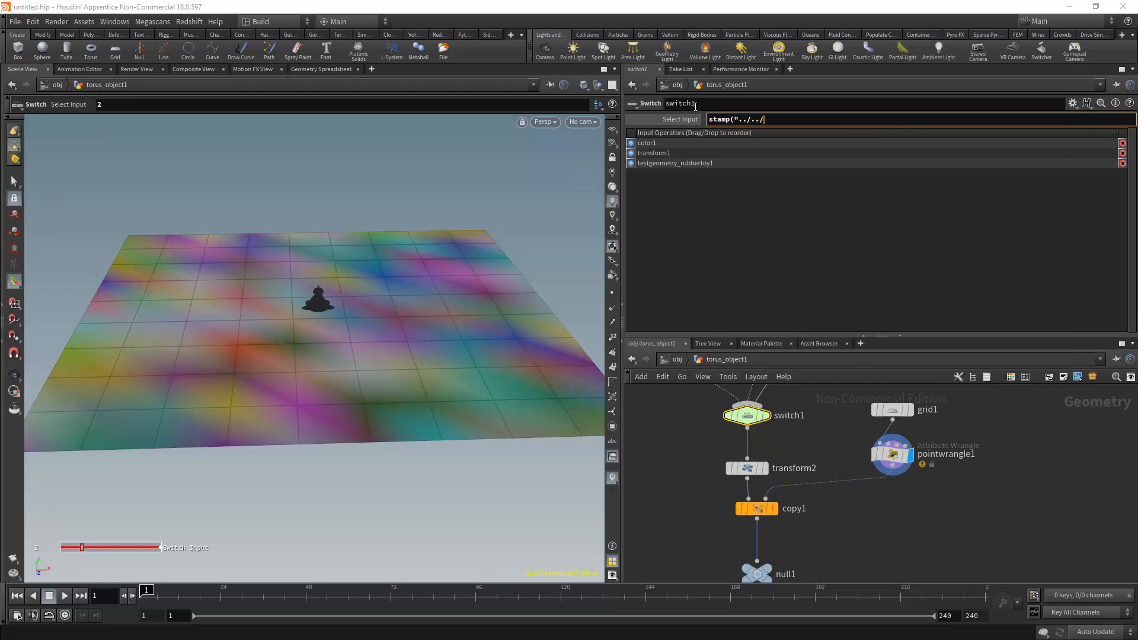
{"action": "key", "text": "BackSpace"}
{"action": "key", "text": "BackSpace"}
{"action": "key", "text": "BackSpace"}
{"action": "type", "text": "cop"}
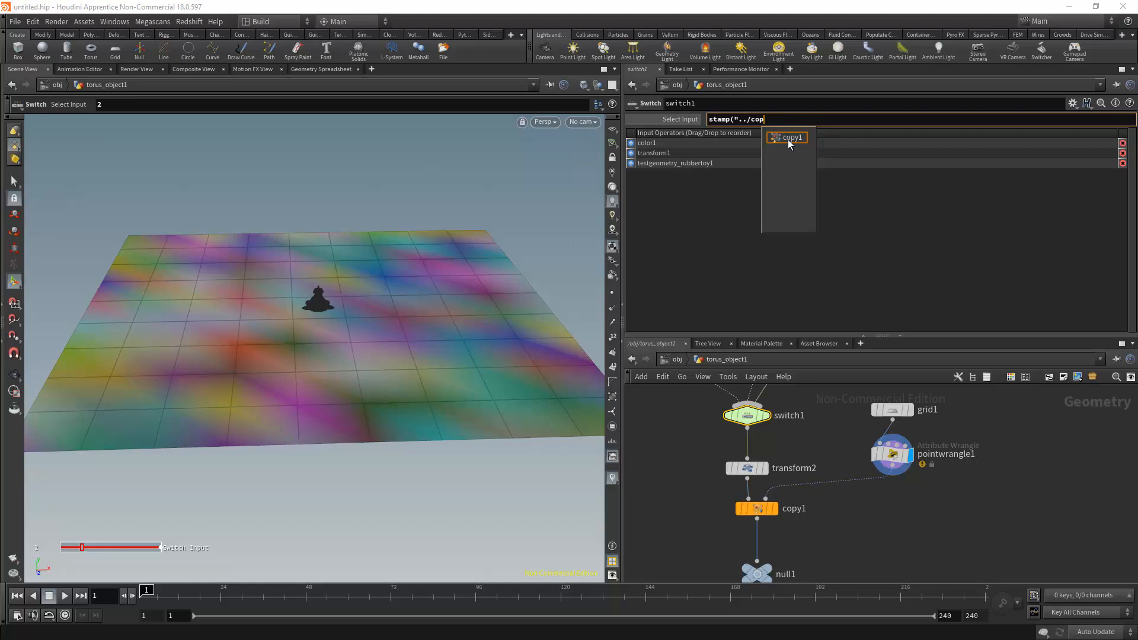
{"action": "left_click", "coordinate": [788, 138]}
{"action": "left_click", "coordinate": [800, 120]}
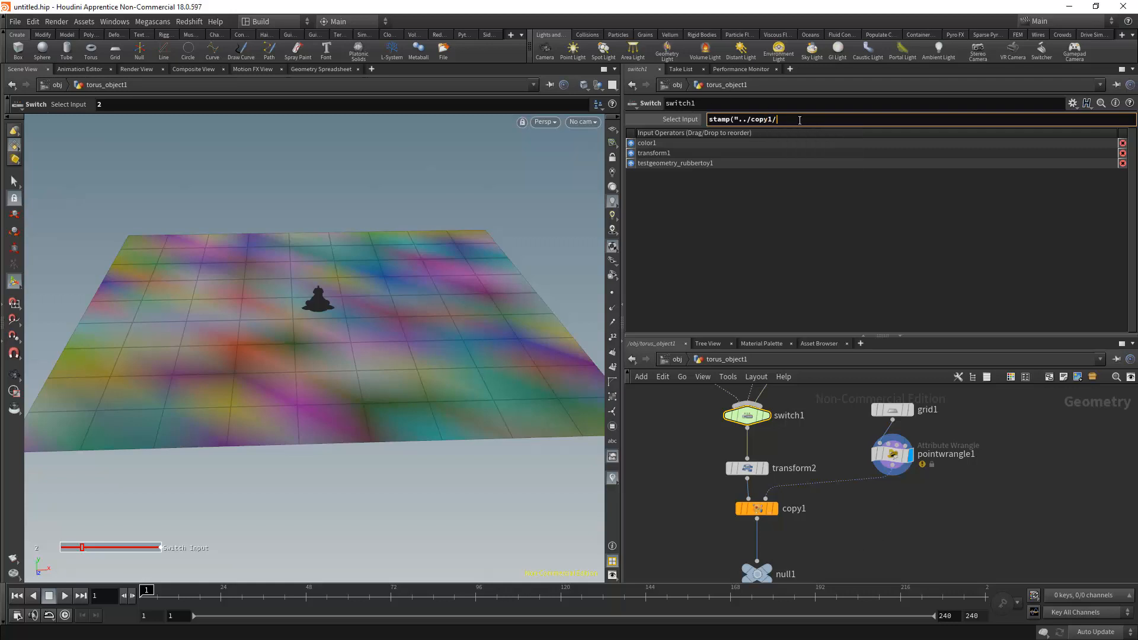
Step: Complete the Select Input expression as stamp("../copy1/","inst",0)
{"action": "type", "text": "\","}
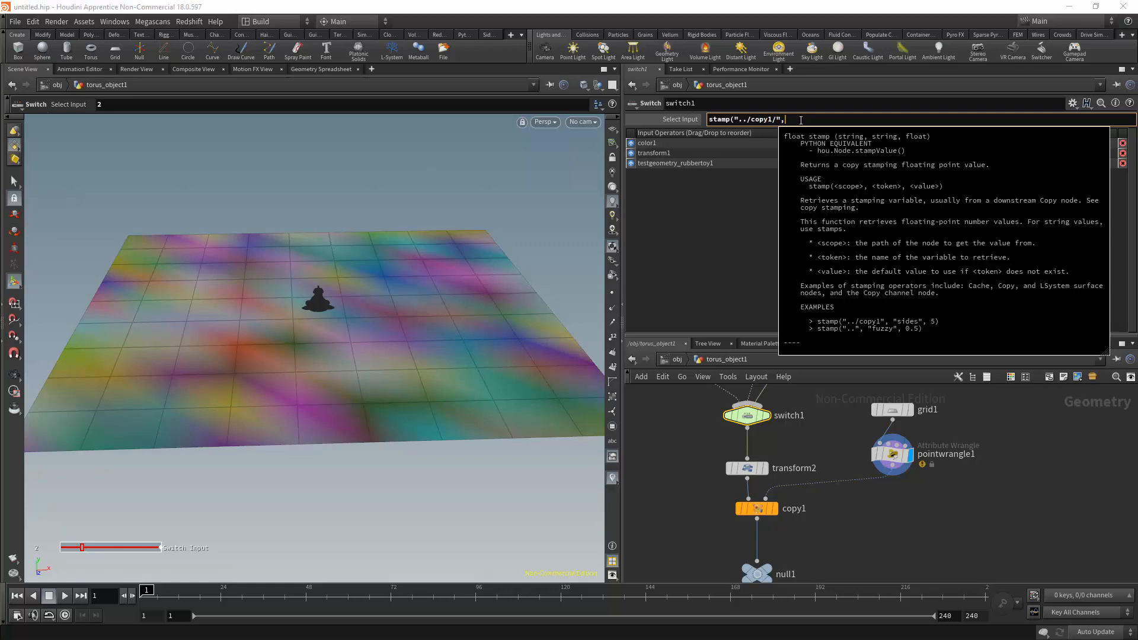
{"action": "type", "text": "\"inst"}
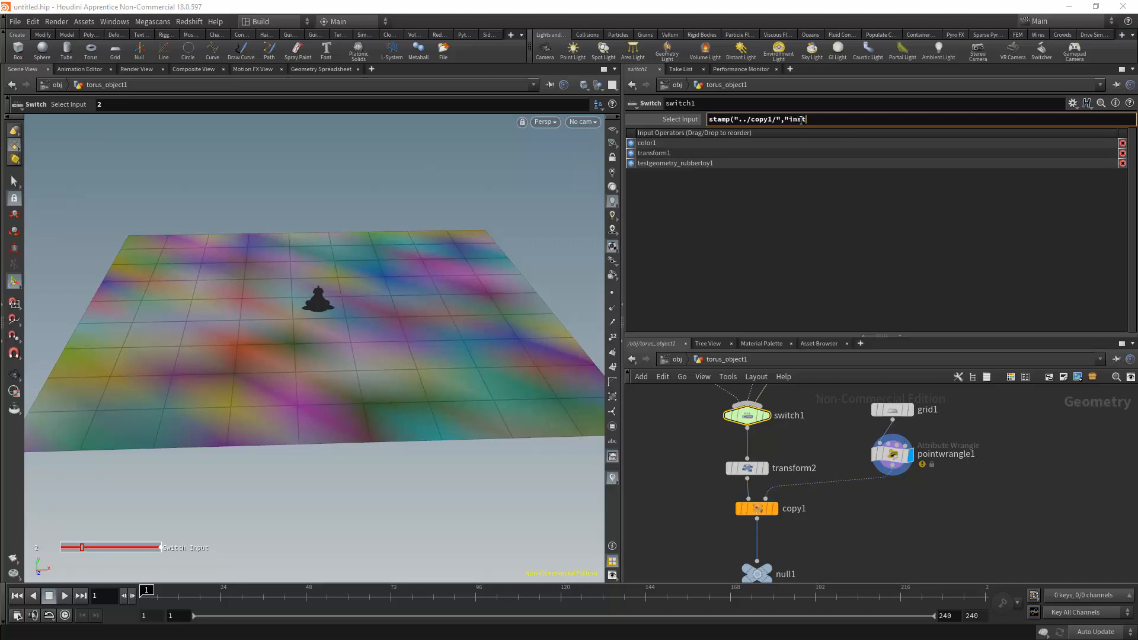
{"action": "type", "text": "\","}
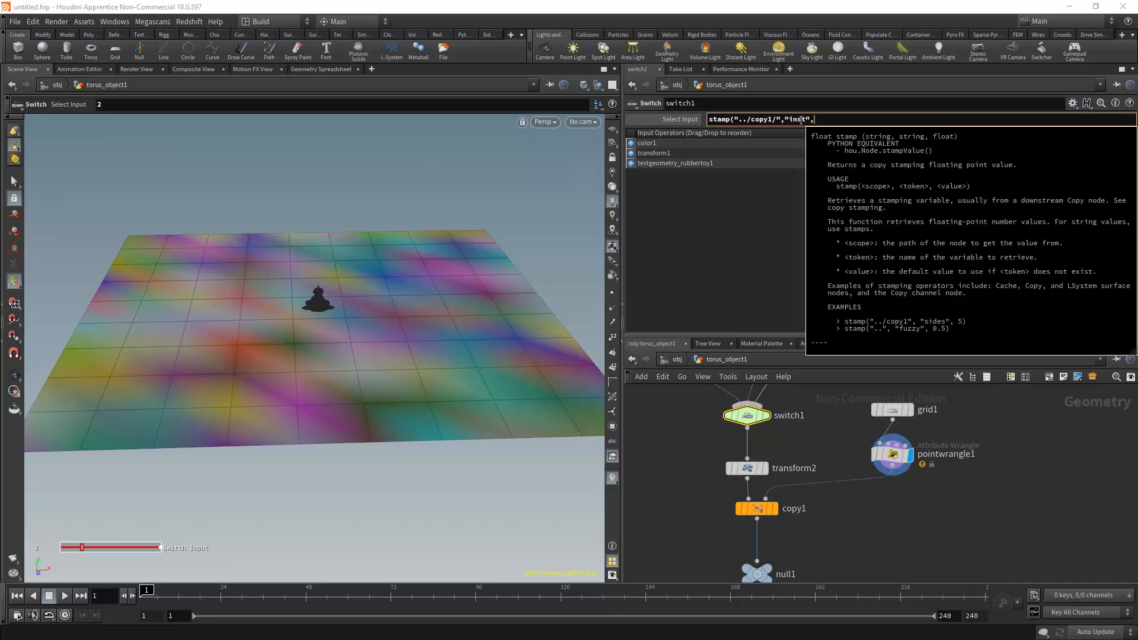
{"action": "type", "text": "0)"}
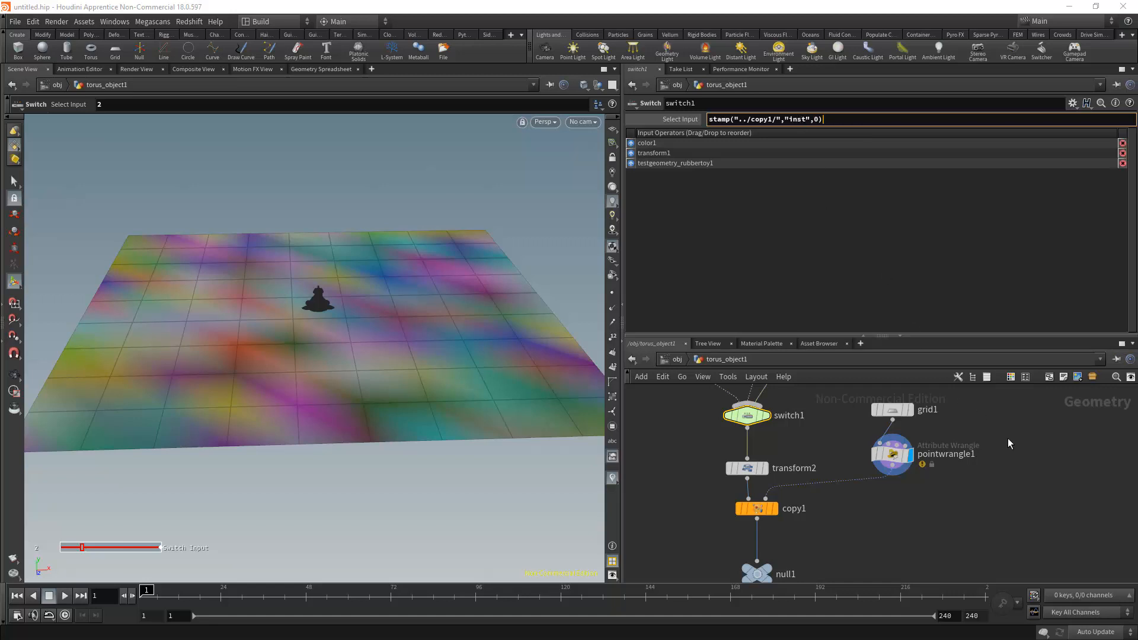
Step: Apply switch1's stamp expression, display null1's output and examine the stamped copies from several angles
{"action": "key", "text": "Return"}
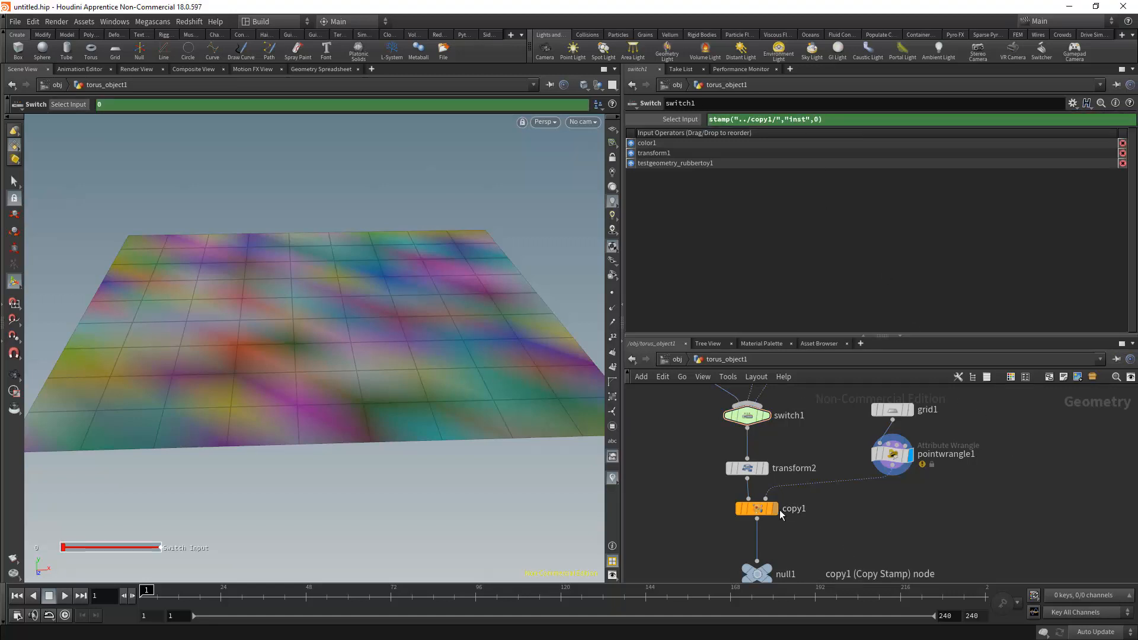
{"action": "left_click", "coordinate": [765, 573]}
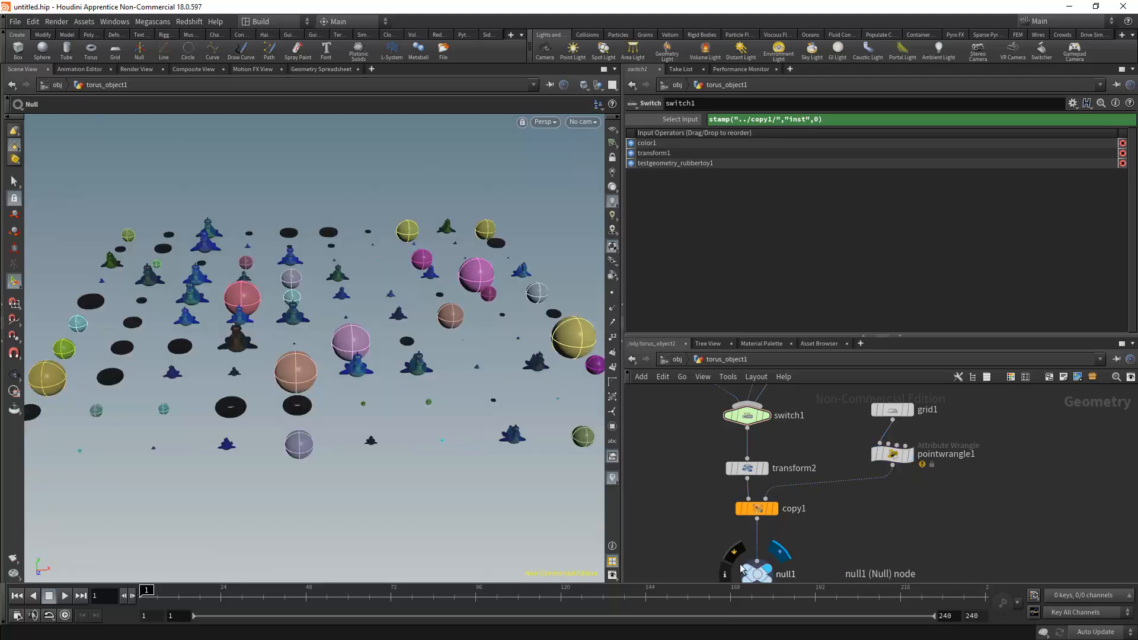
{"action": "right_click_drag", "start_coordinate": [292, 340], "coordinate": [77, 279], "text": "alt"}
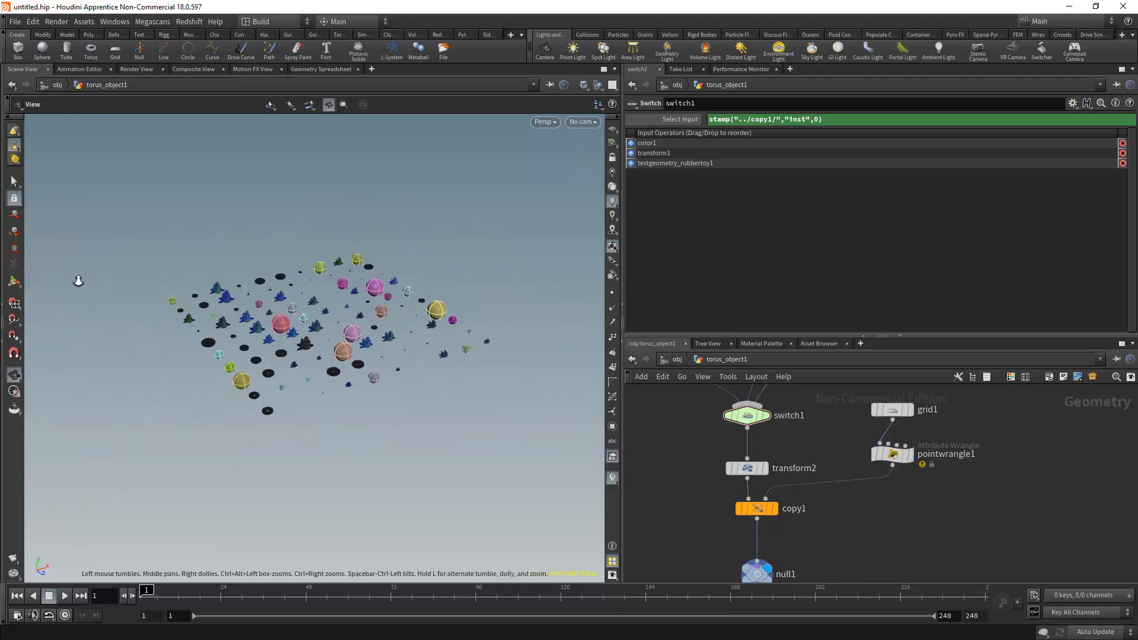
{"action": "left_click_drag", "start_coordinate": [282, 334], "coordinate": [241, 359], "text": "alt"}
{"action": "right_click_drag", "start_coordinate": [242, 359], "coordinate": [520, 387], "text": "alt"}
{"action": "left_click_drag", "start_coordinate": [521, 386], "coordinate": [224, 264], "text": "alt"}
Step: Set pointwrangle1's Seed to 0.35 to change the random sizes and colors of the copies
{"action": "left_click", "coordinate": [892, 453]}
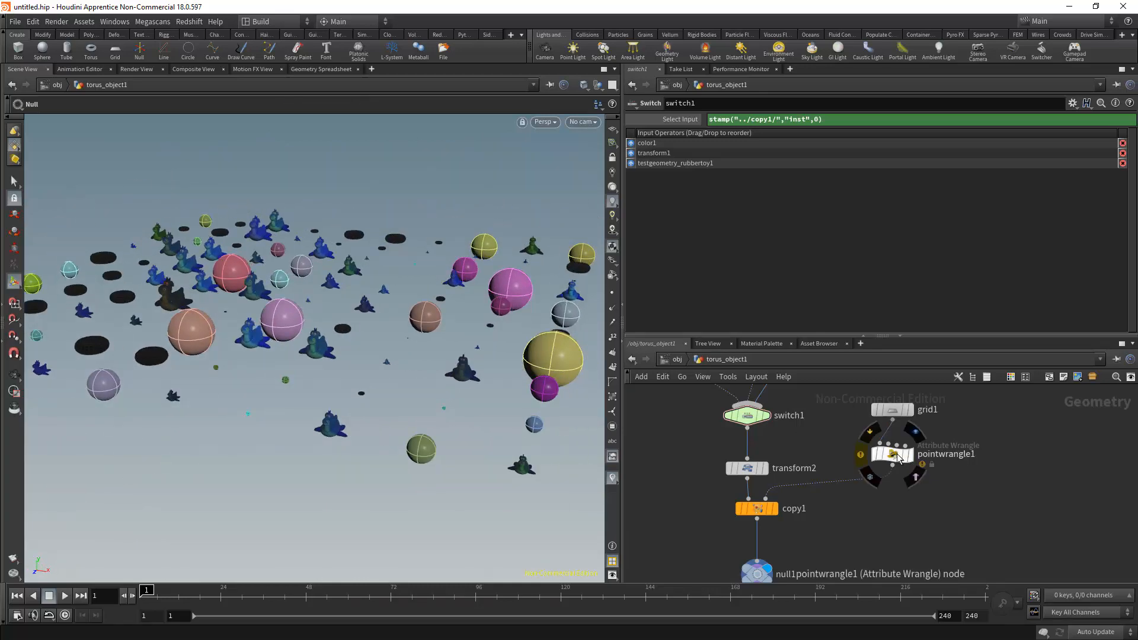
{"action": "left_click_drag", "start_coordinate": [919, 320], "coordinate": [869, 323]}
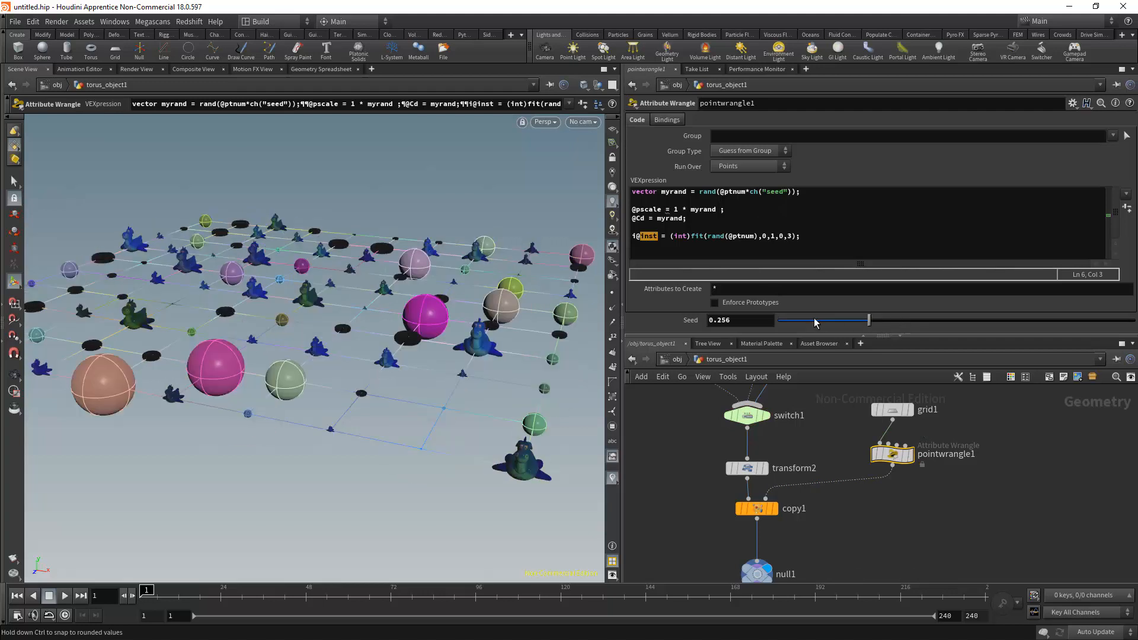
{"action": "left_click", "coordinate": [903, 318]}
{"action": "left_click_drag", "start_coordinate": [391, 270], "coordinate": [290, 402], "text": "alt"}
Step: Review switch1's stamp expression and pointwrangle1's code, previewing the colored grid points
{"action": "middle_click_drag", "start_coordinate": [788, 450], "coordinate": [756, 452]}
{"action": "left_click", "coordinate": [715, 417]}
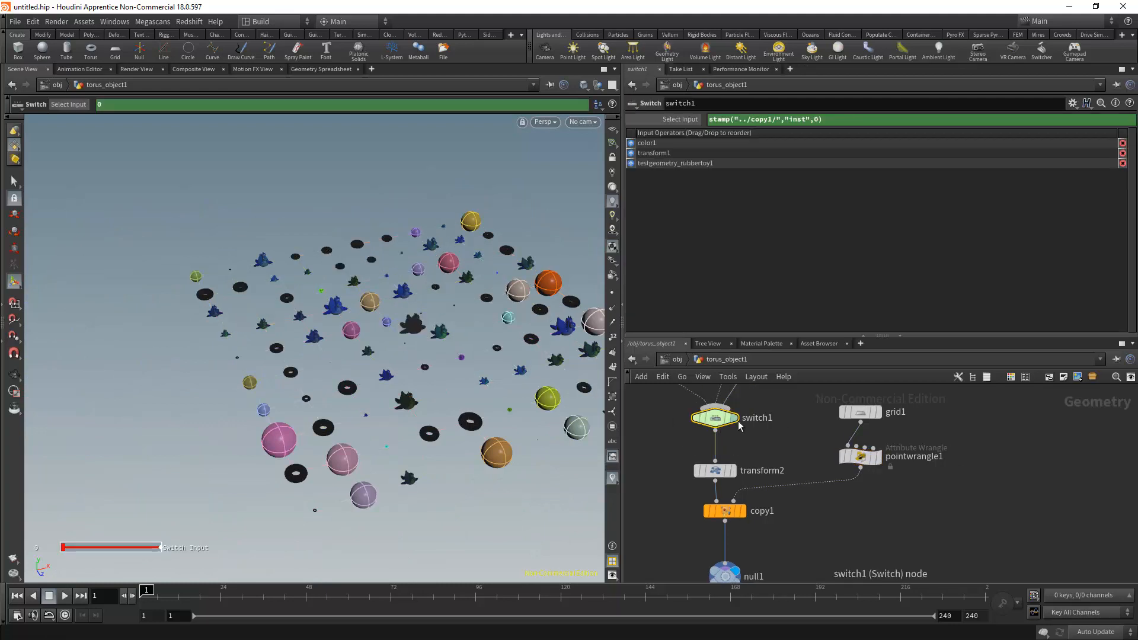
{"action": "left_click", "coordinate": [860, 456]}
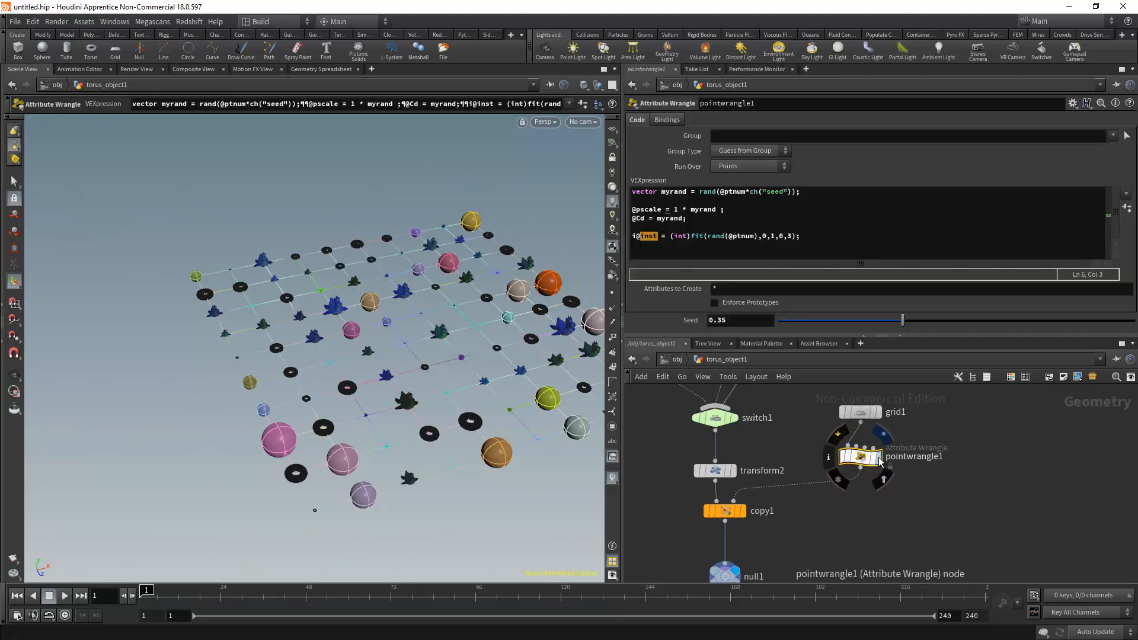
{"action": "left_click", "coordinate": [742, 511]}
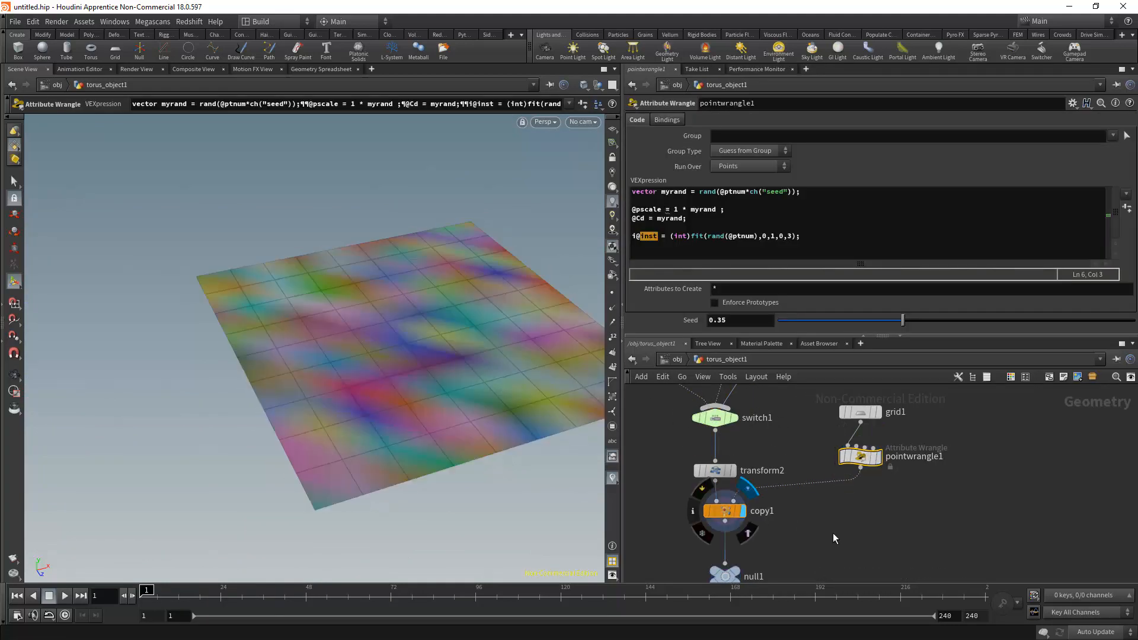
Step: Display null1's output again and examine how the torus, sphere and rubber toy copies are oriented
{"action": "middle_click_drag", "start_coordinate": [763, 576], "coordinate": [760, 502]}
{"action": "left_click", "coordinate": [744, 480]}
{"action": "left_click", "coordinate": [722, 503]}
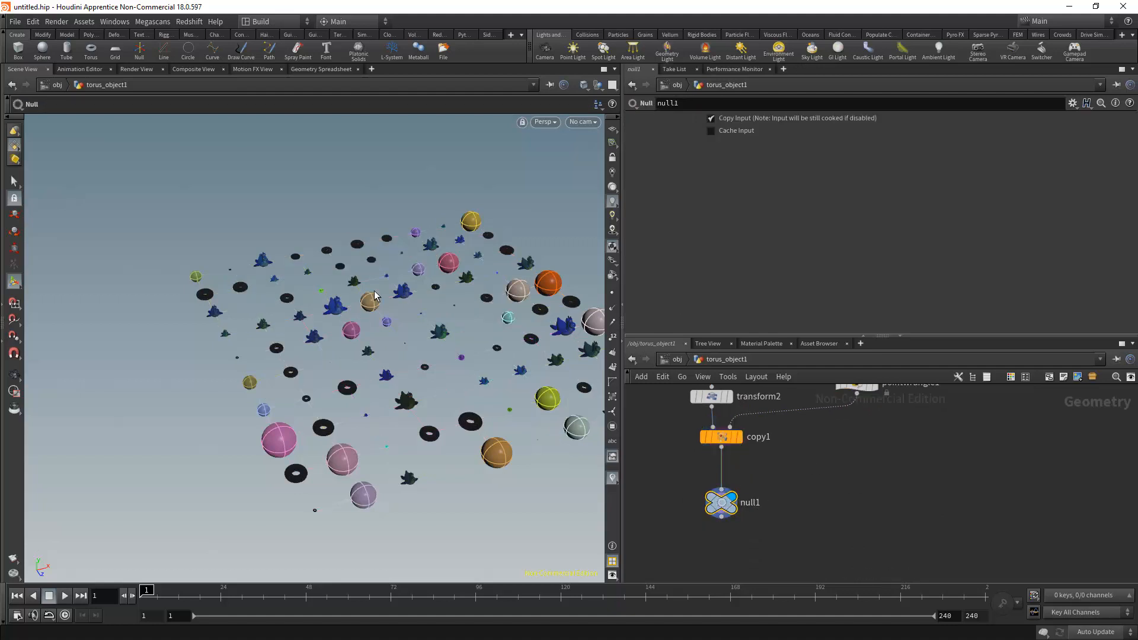
{"action": "middle_click_drag", "start_coordinate": [435, 308], "coordinate": [343, 320], "text": "alt"}
{"action": "left_click_drag", "start_coordinate": [342, 320], "coordinate": [320, 303], "text": "alt"}
{"action": "right_click_drag", "start_coordinate": [256, 287], "coordinate": [379, 324], "text": "alt"}
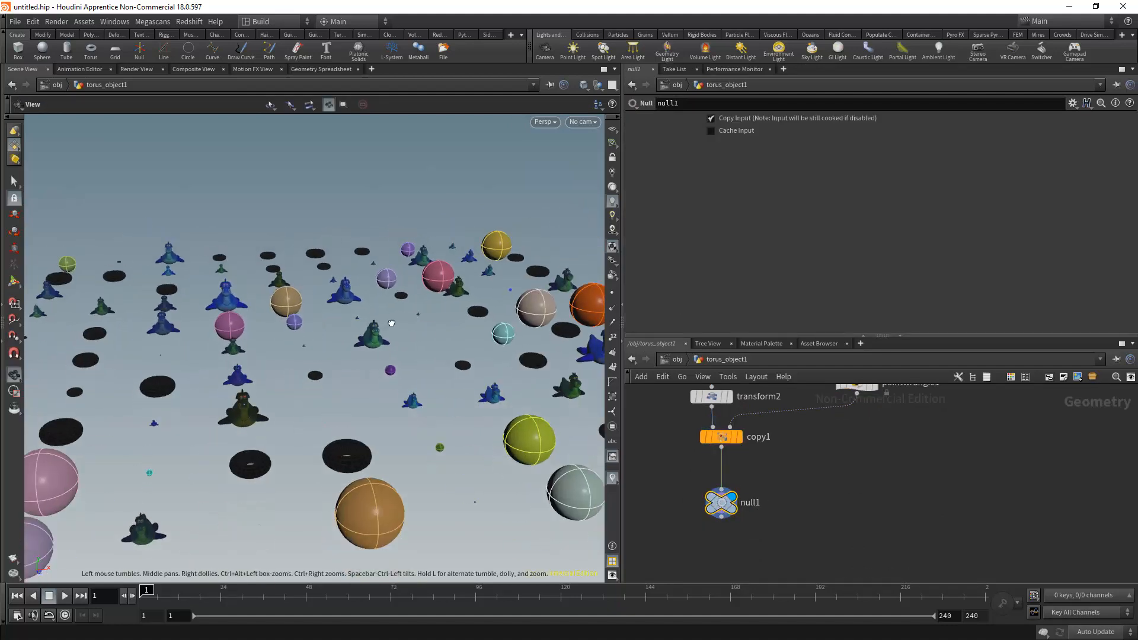
{"action": "left_click_drag", "start_coordinate": [168, 323], "coordinate": [259, 334], "text": "alt"}
{"action": "middle_click_drag", "start_coordinate": [865, 420], "coordinate": [810, 517]}
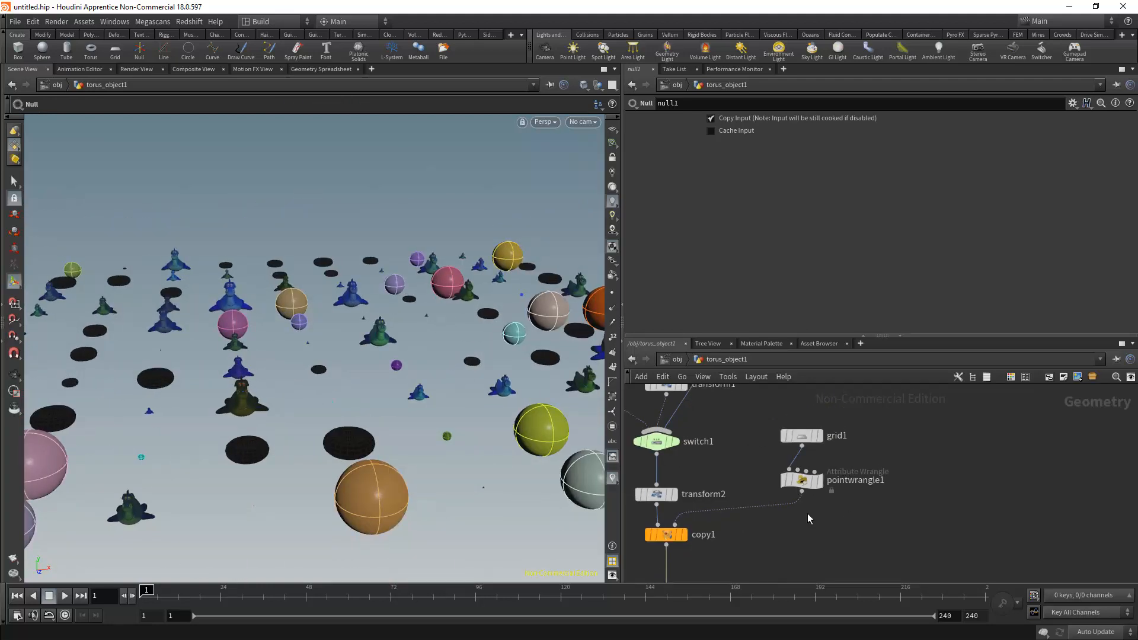
{"action": "left_click", "coordinate": [804, 486]}
{"action": "left_click", "coordinate": [884, 239]}
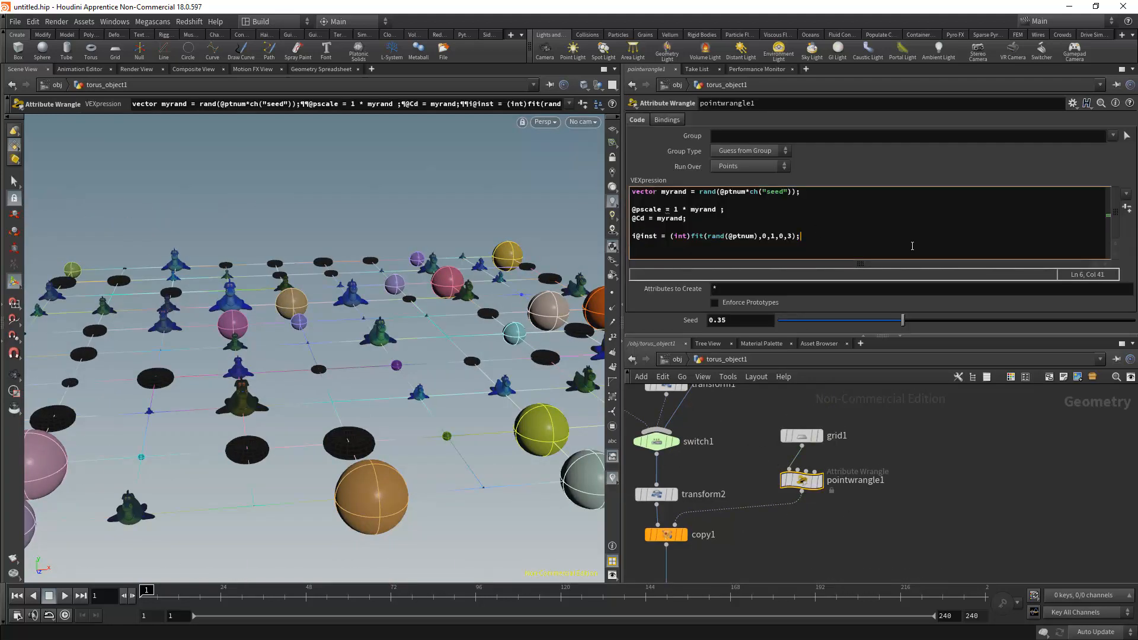
{"action": "key", "text": "Return"}
{"action": "key", "text": "Return"}
{"action": "type", "text": "@"}
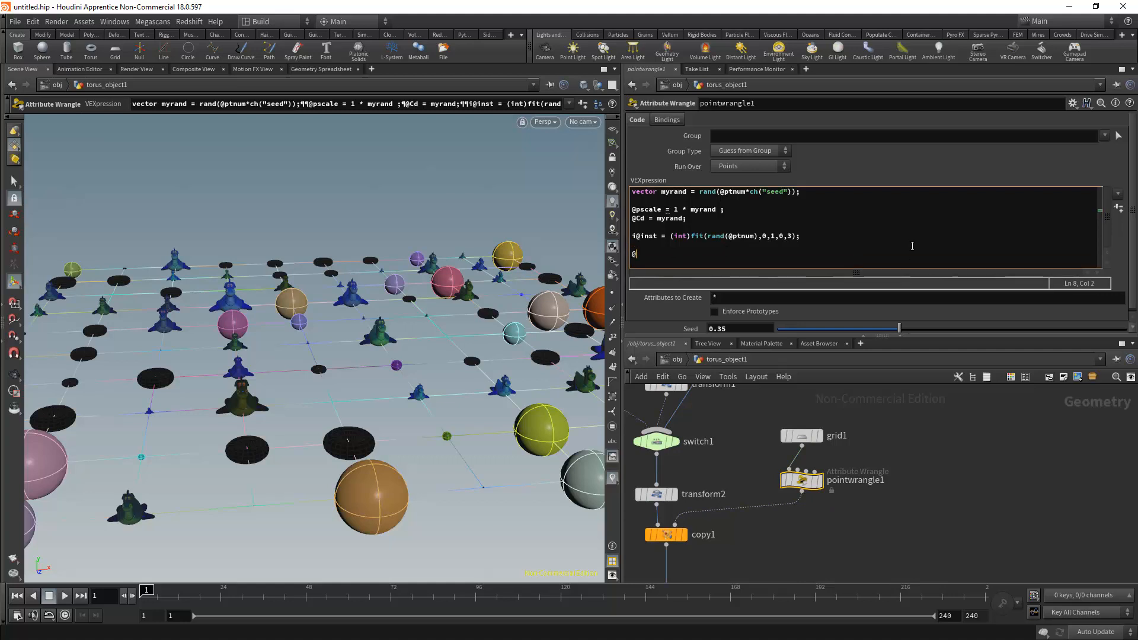
{"action": "type", "text": "orie"}
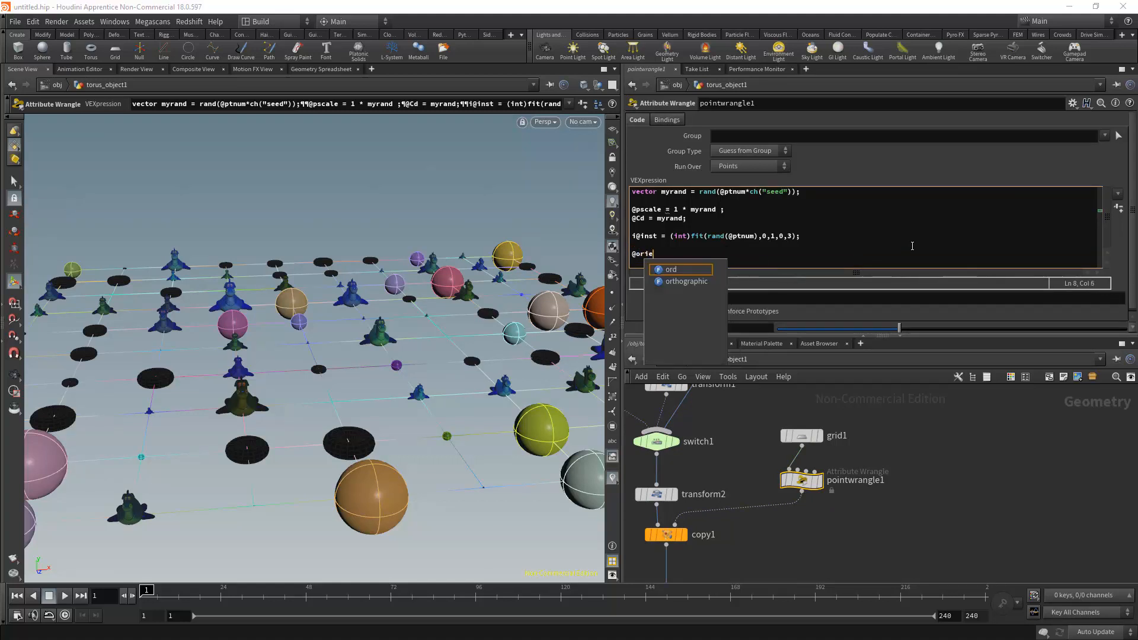
{"action": "type", "text": "nt = "}
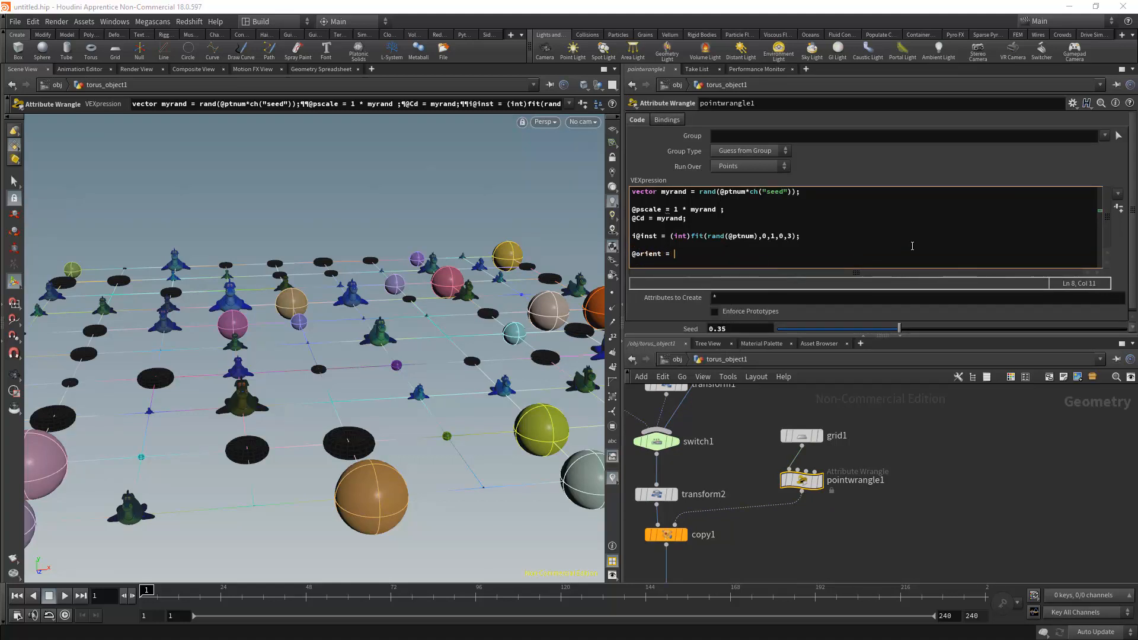
{"action": "type", "text": "rand"}
{"action": "key", "text": "BackSpace"}
{"action": "key", "text": "BackSpace"}
{"action": "key", "text": "BackSpace"}
{"action": "key", "text": "BackSpace"}
{"action": "left_click", "coordinate": [987, 521]}
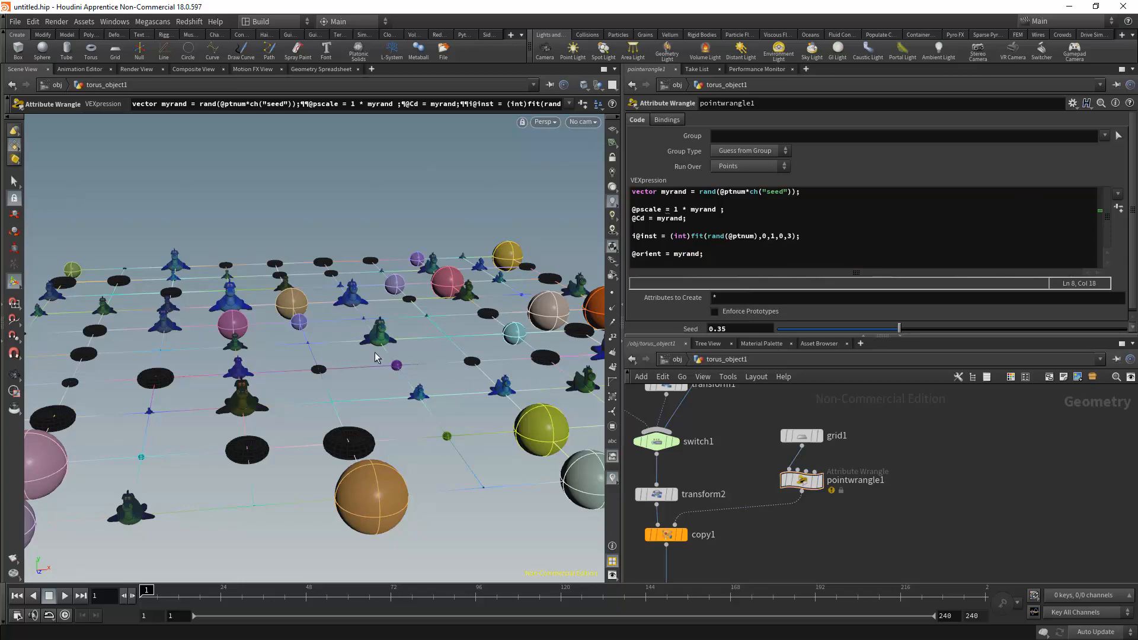
{"action": "mouse_move", "coordinate": [397, 330]}
{"action": "left_mouse_down", "text": "alt"}
{"action": "mouse_move", "coordinate": [381, 349]}
{"action": "mouse_move", "coordinate": [415, 391]}
{"action": "mouse_move", "coordinate": [480, 398]}
{"action": "mouse_move", "coordinate": [523, 387]}
{"action": "mouse_move", "coordinate": [177, 336]}
{"action": "mouse_move", "coordinate": [345, 378]}
{"action": "mouse_move", "coordinate": [526, 341]}
{"action": "mouse_move", "coordinate": [734, 342]}
{"action": "mouse_move", "coordinate": [380, 344]}
{"action": "mouse_move", "coordinate": [398, 332]}
{"action": "left_mouse_up", "text": "alt"}
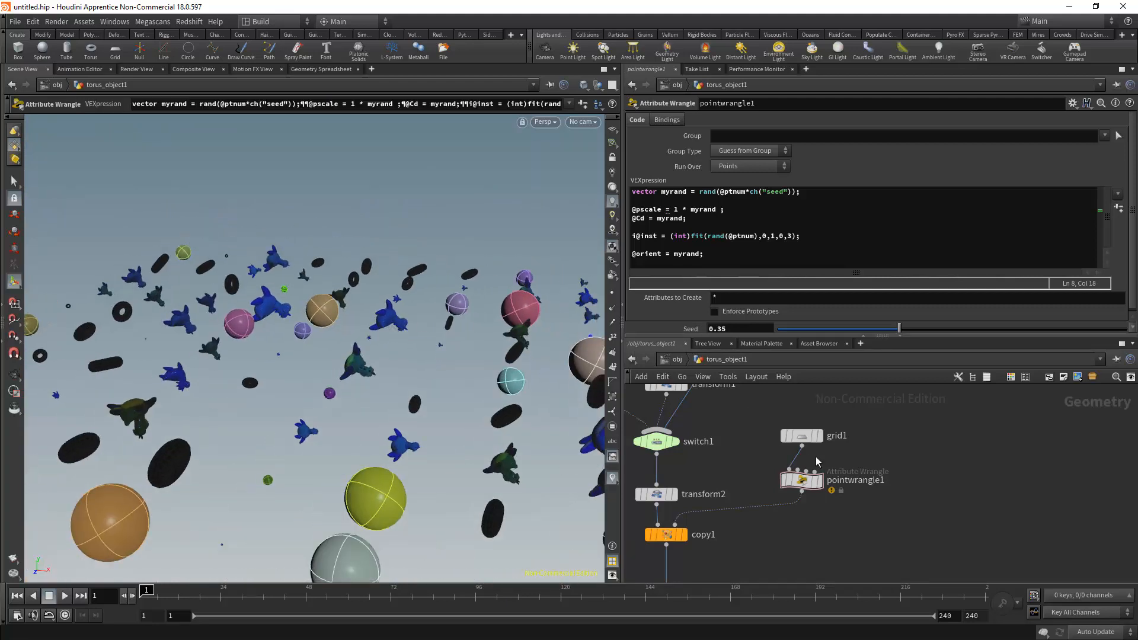